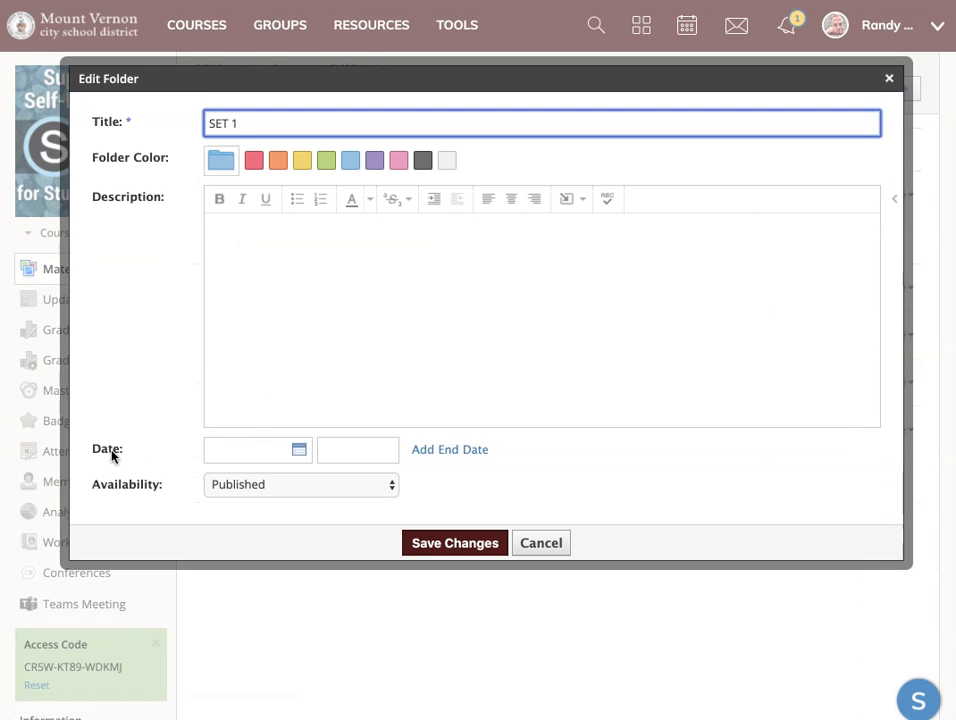
# Set the SET 1 folder's date to 5/18/20 with an end date of 5/22/20, and save the changes.
pyautogui.click(249, 486)
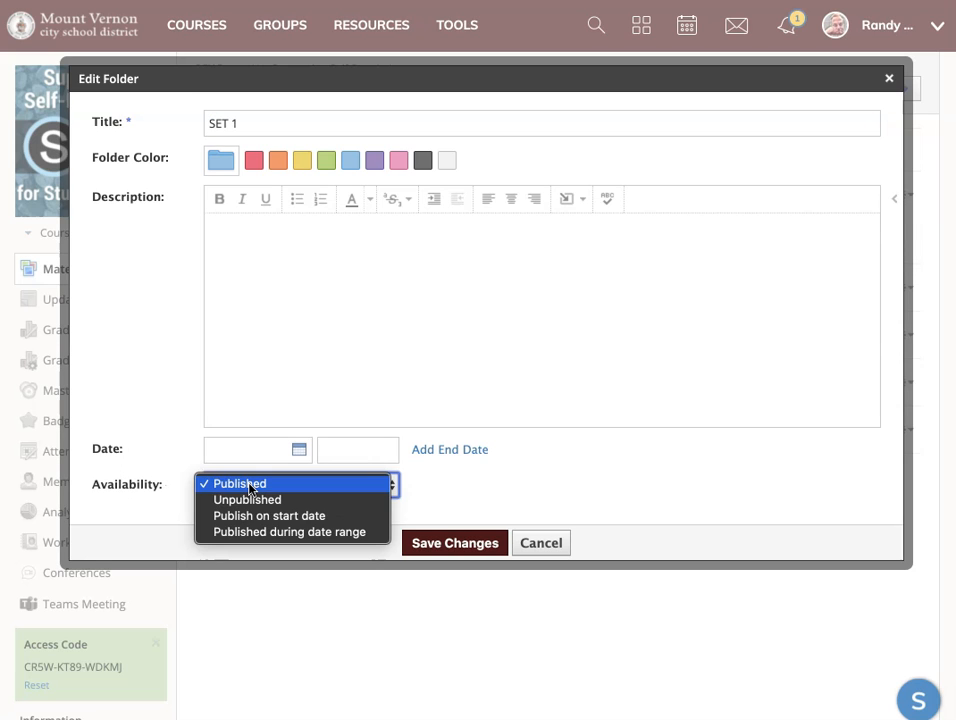
pyautogui.click(175, 460)
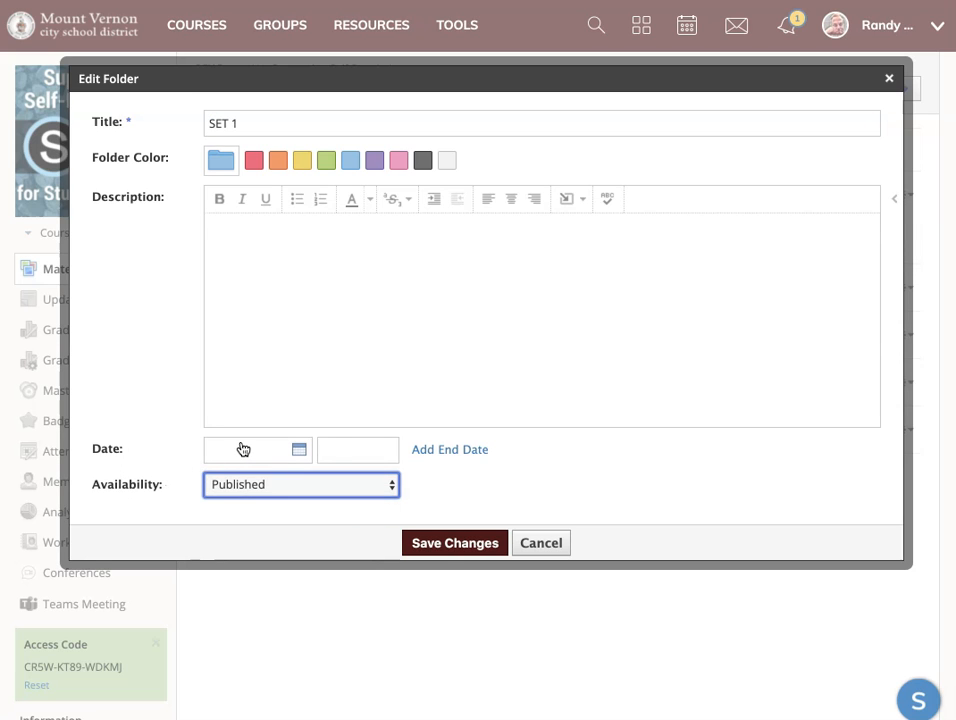
pyautogui.click(240, 449)
pyautogui.click(267, 606)
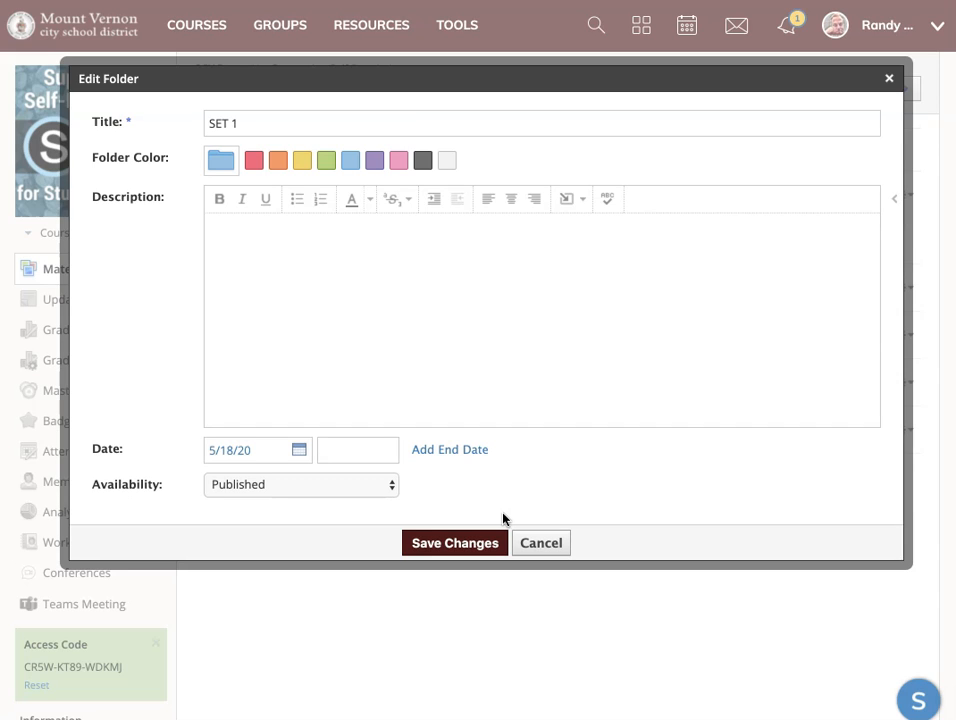
pyautogui.click(438, 456)
pyautogui.click(300, 485)
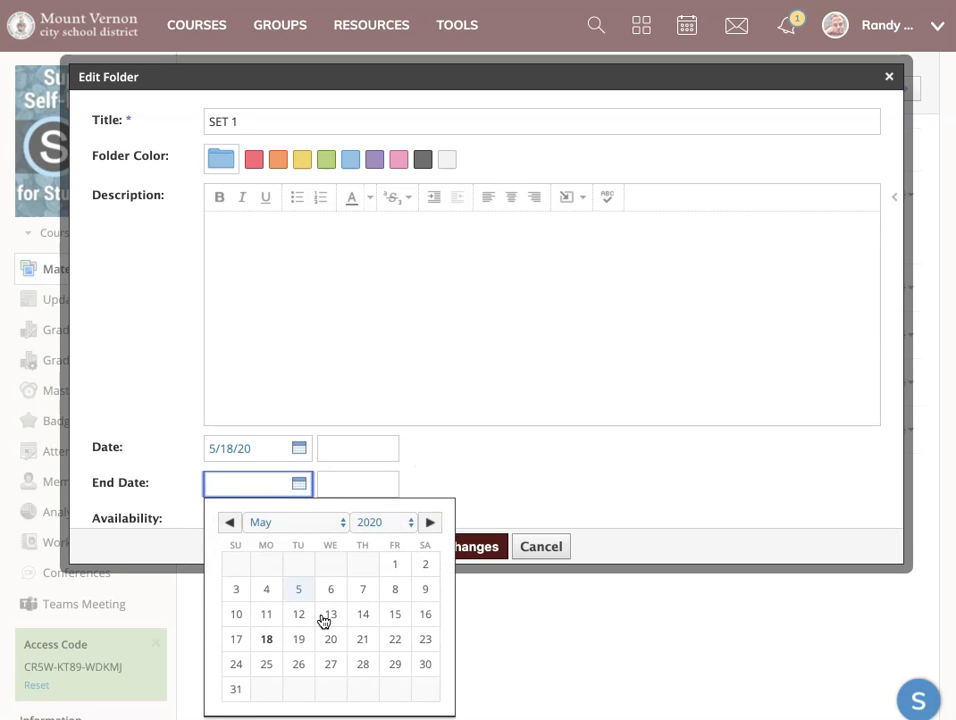
pyautogui.click(395, 640)
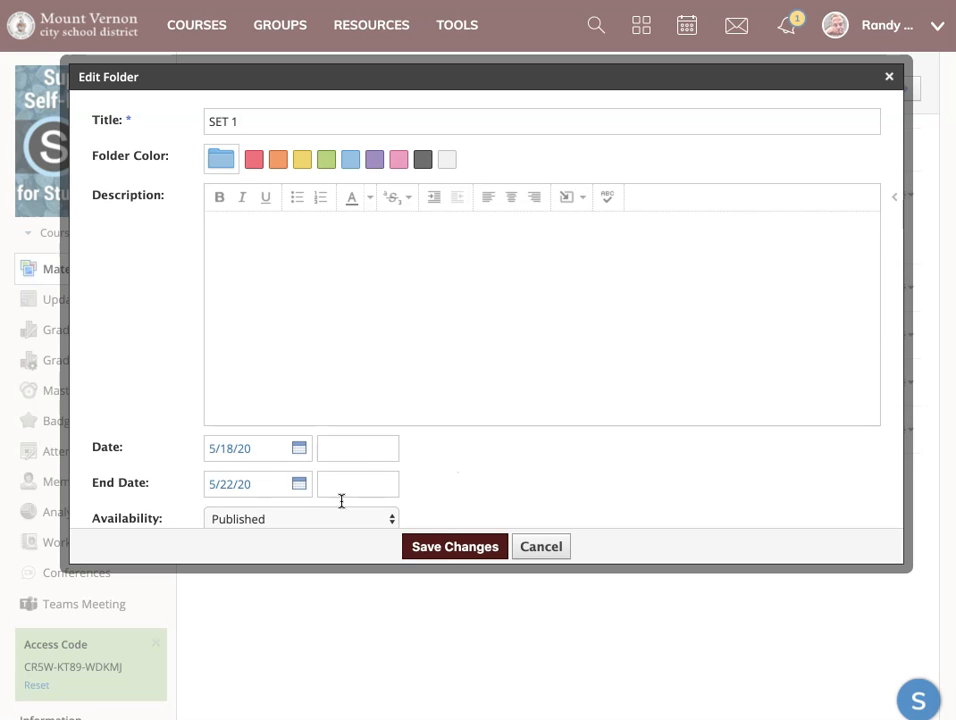
pyautogui.click(448, 547)
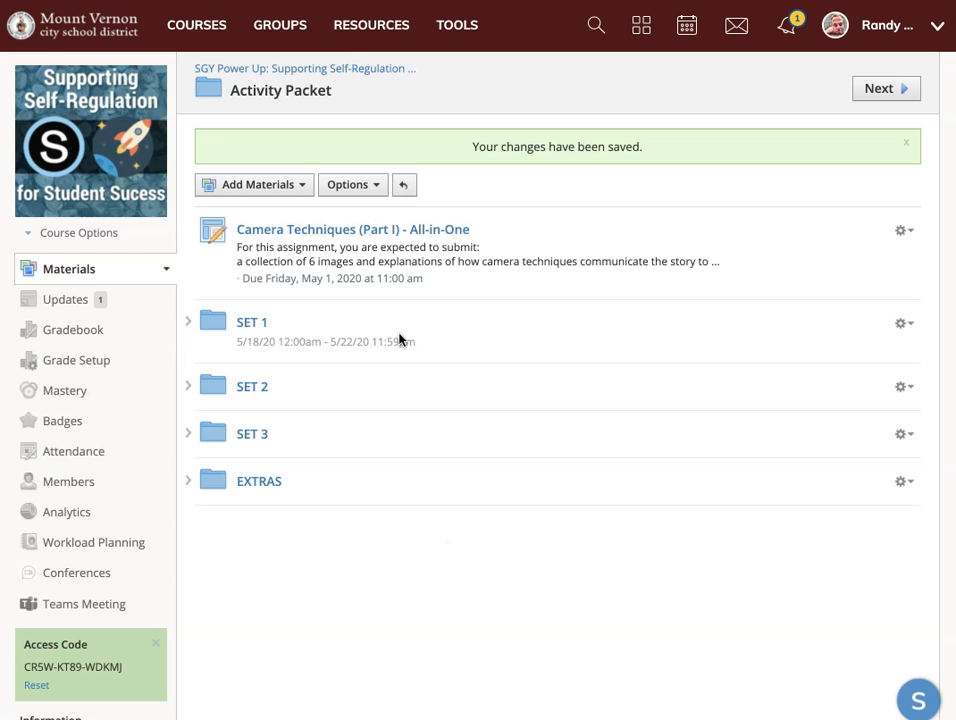
# Check the SET 1 folder's entry in the course calendar and view the folder from there.
pyautogui.click(349, 72)
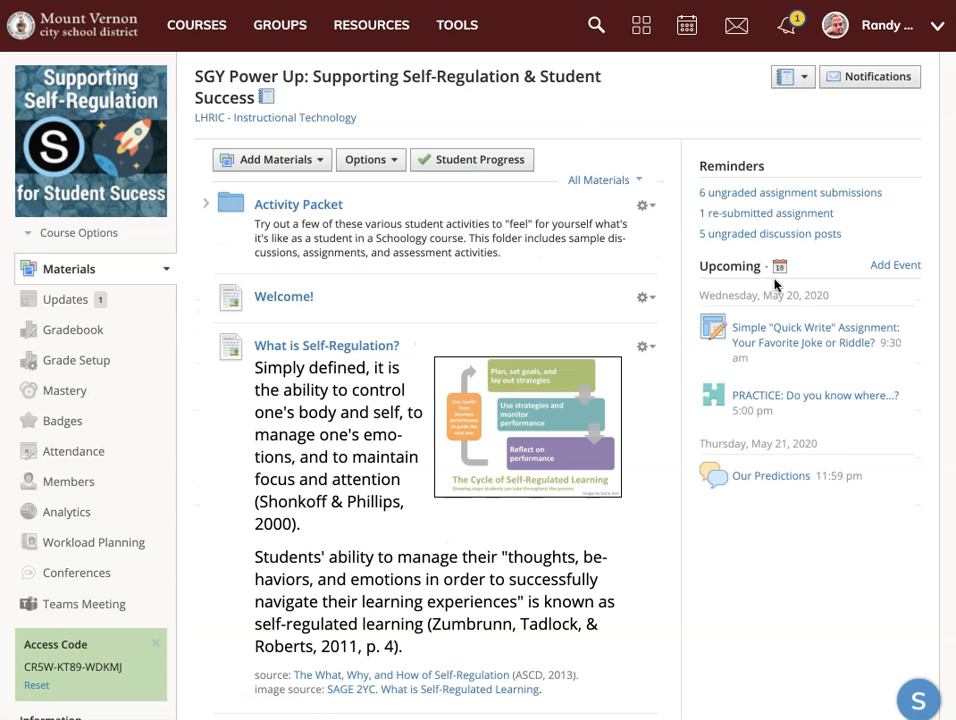
pyautogui.click(779, 266)
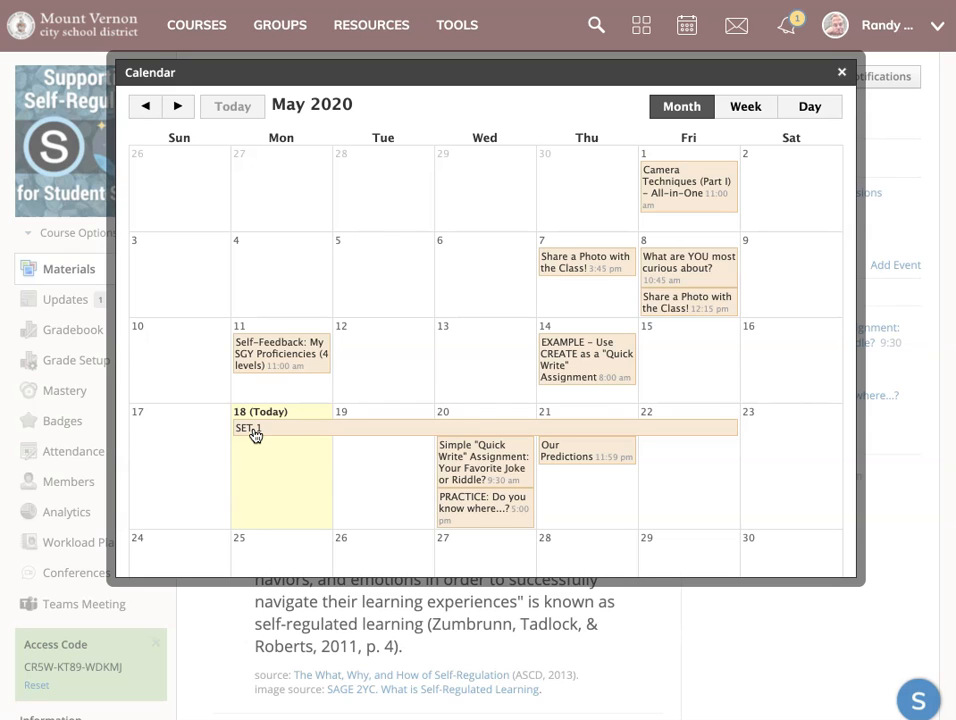
pyautogui.click(506, 428)
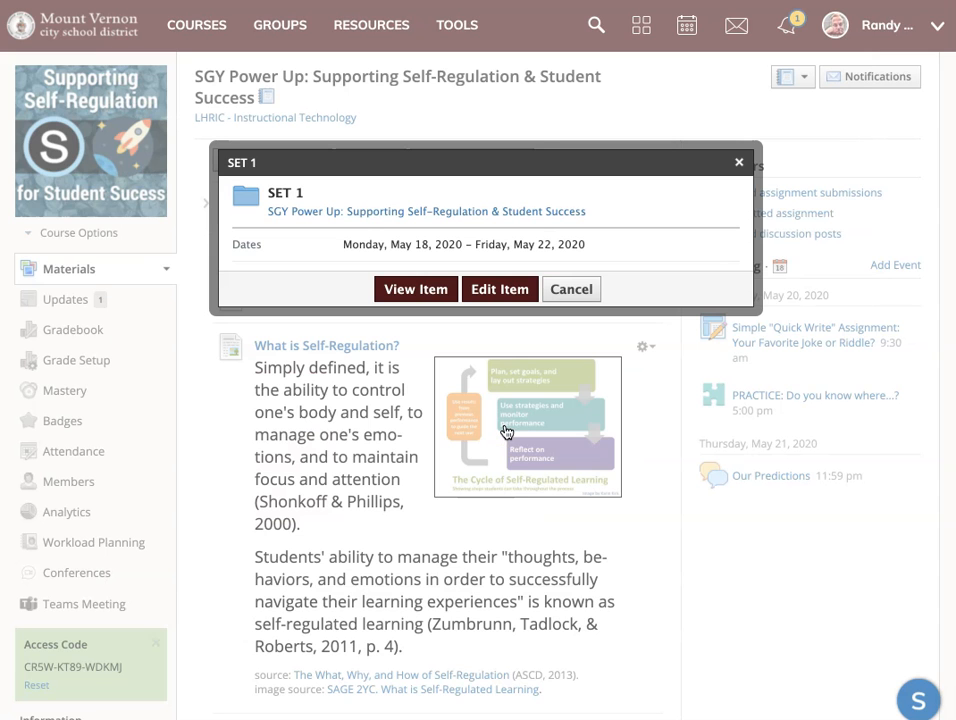
pyautogui.click(407, 290)
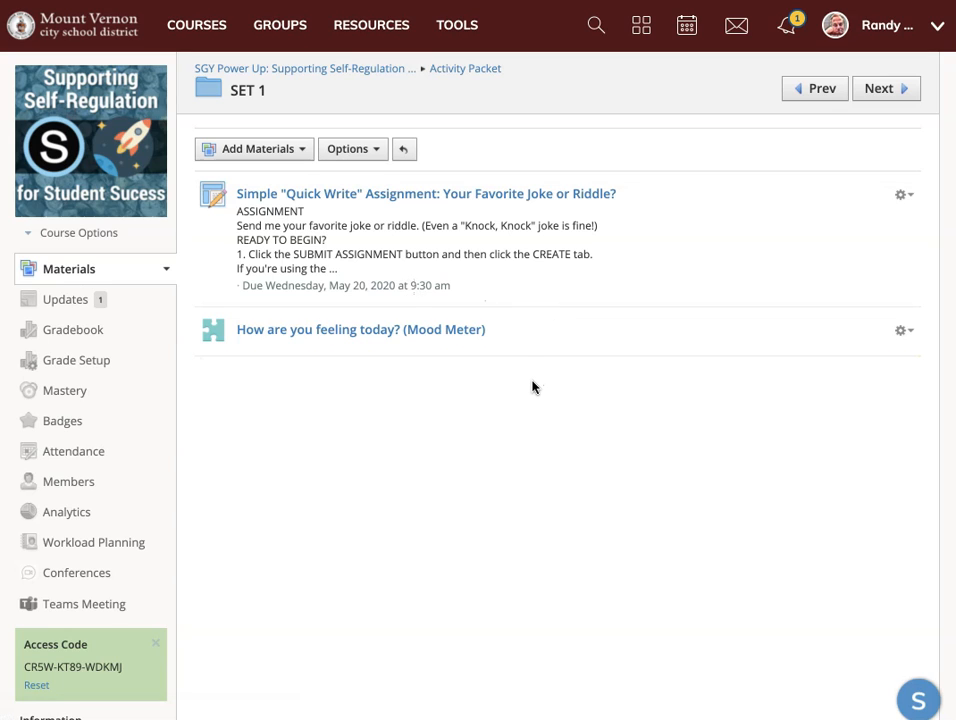
# Set the date of the SET 2 folder in Activity Packet to 5/20/20 and save the changes.
pyautogui.click(463, 70)
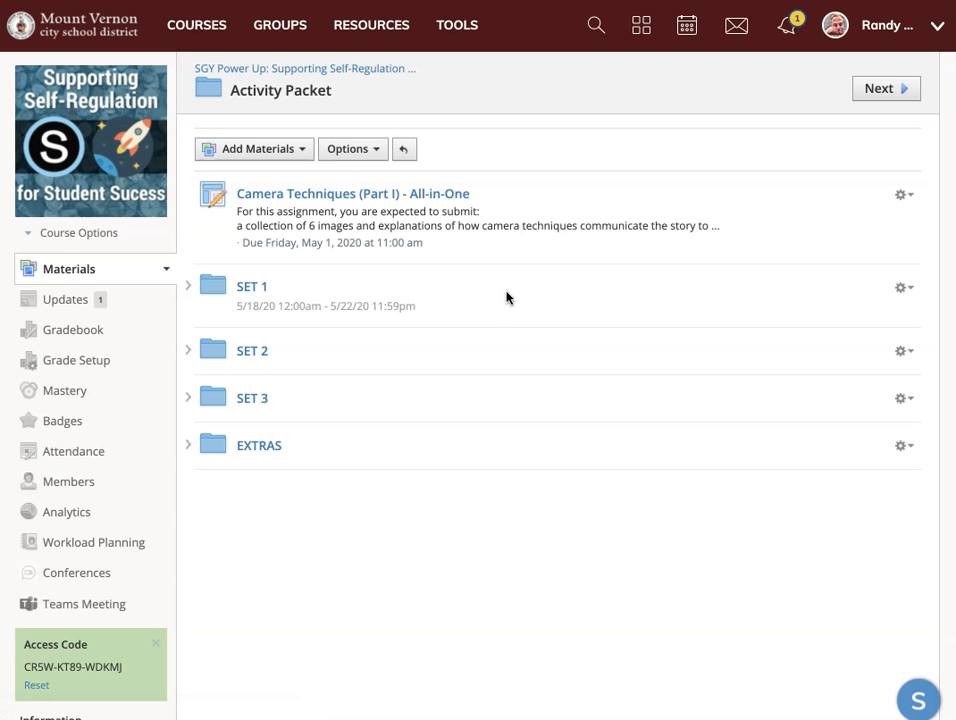
pyautogui.click(909, 354)
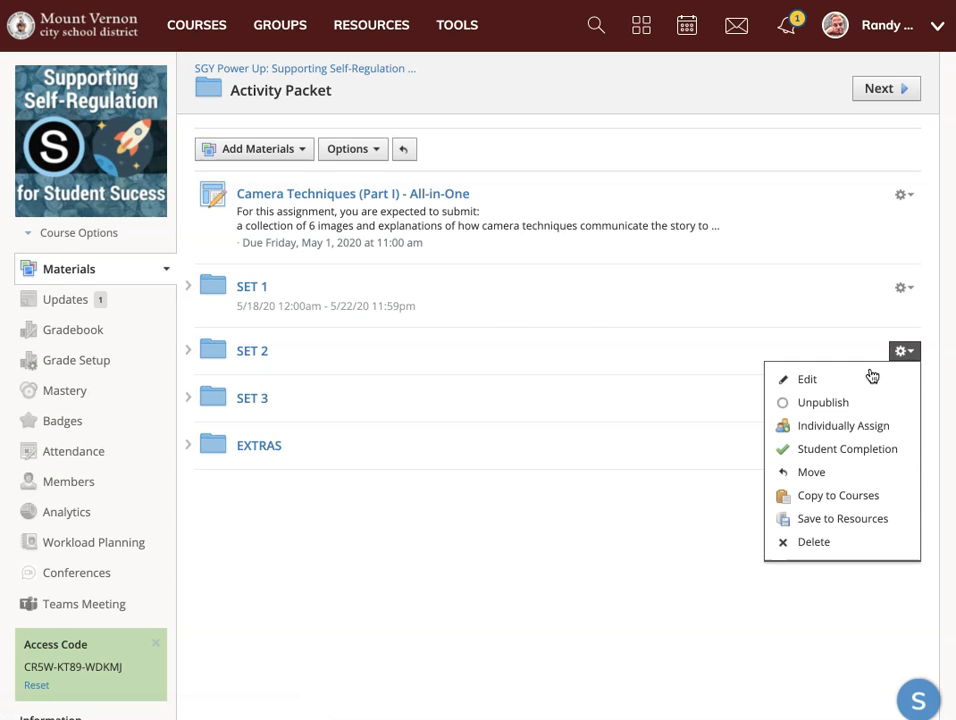
pyautogui.click(855, 381)
pyautogui.click(297, 452)
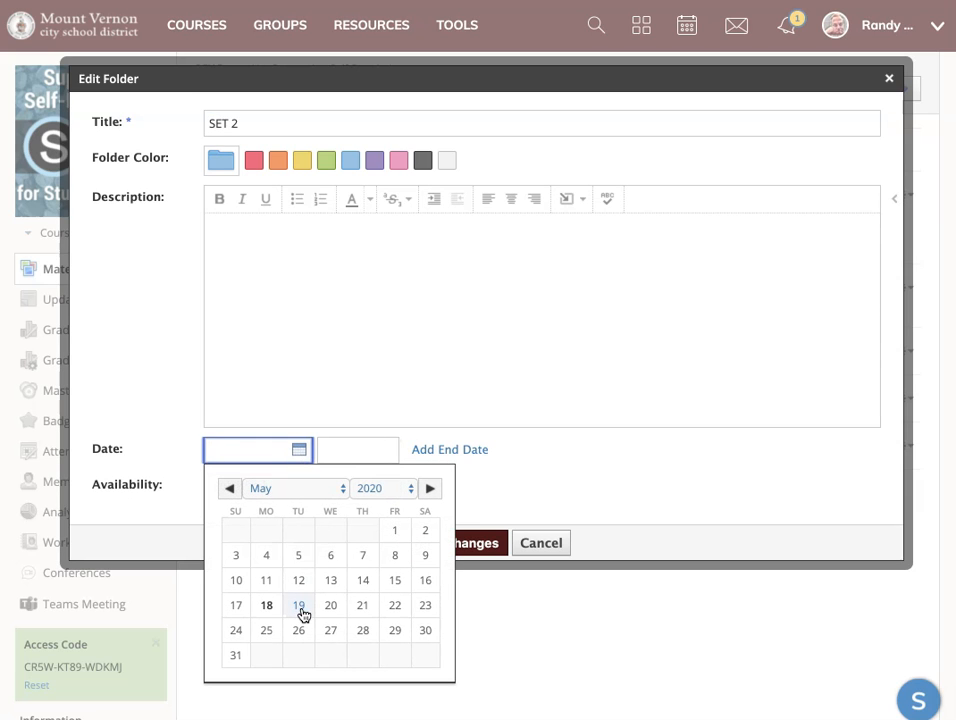
pyautogui.click(330, 607)
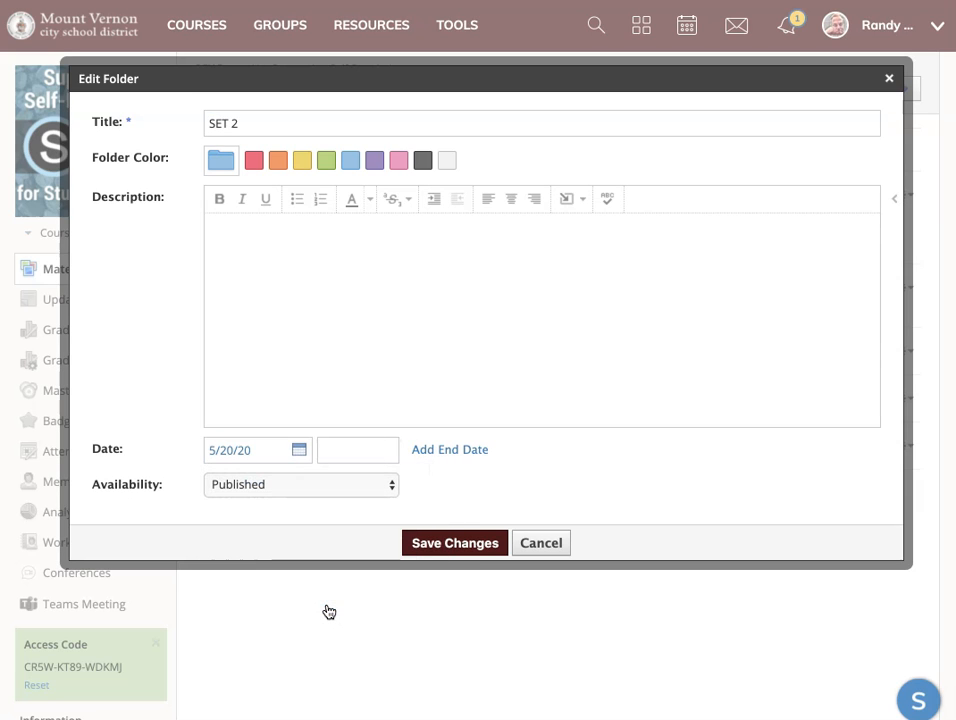
pyautogui.click(458, 543)
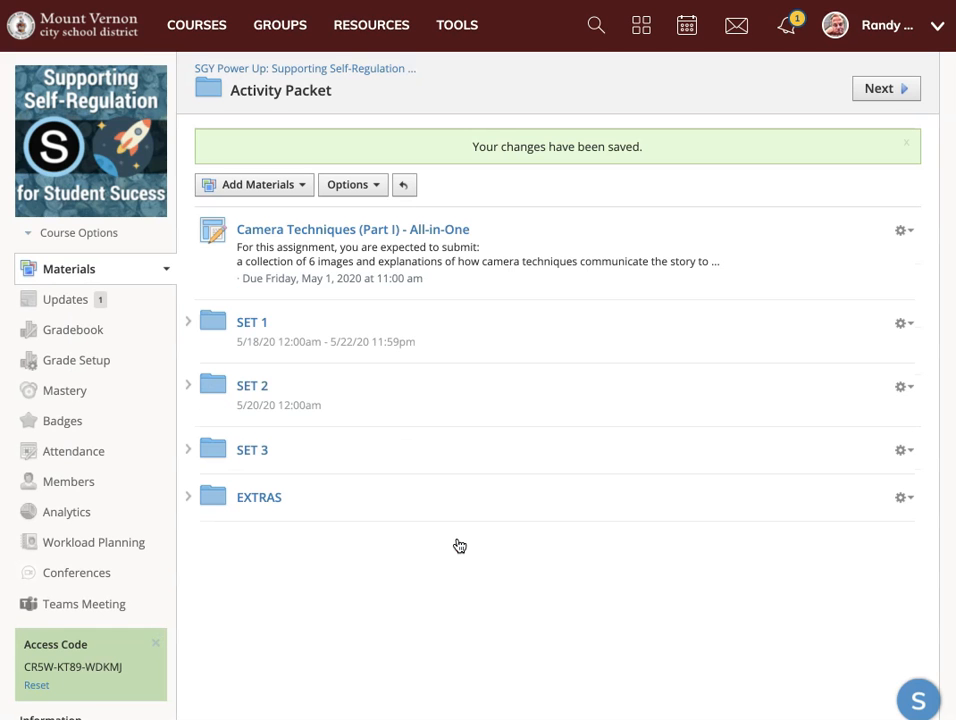
# Check how the SET 2 folder appears in the course calendar, and close the calendar.
pyautogui.click(382, 70)
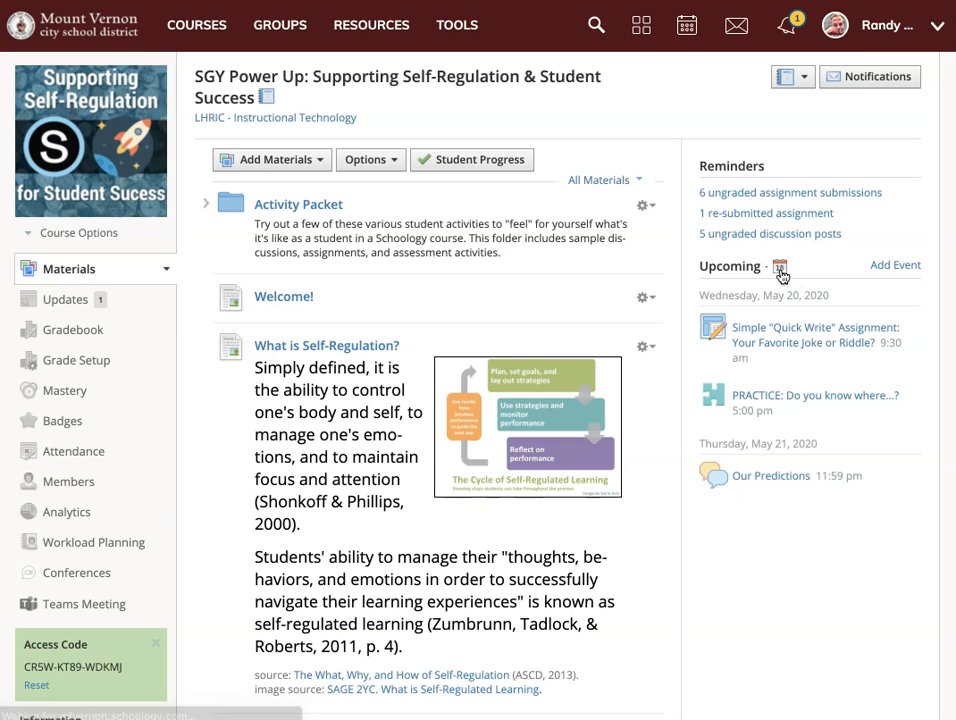
pyautogui.click(781, 324)
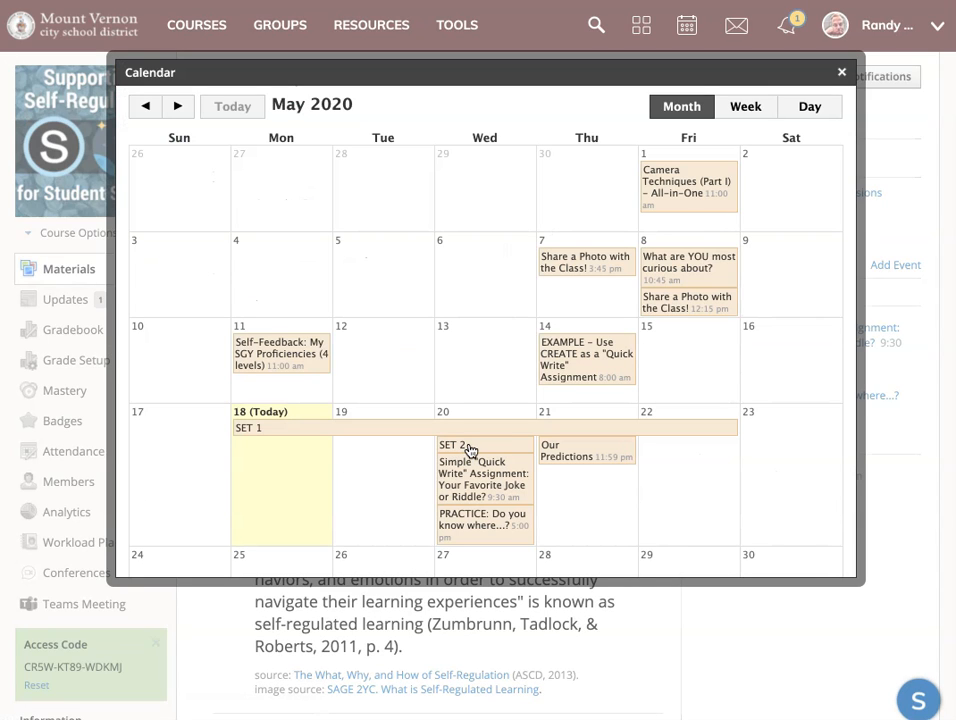
pyautogui.click(842, 72)
# Edit the SET 2 folder in Activity Packet, adding an end date field and setting the start date to 5/25/20.
pyautogui.click(329, 205)
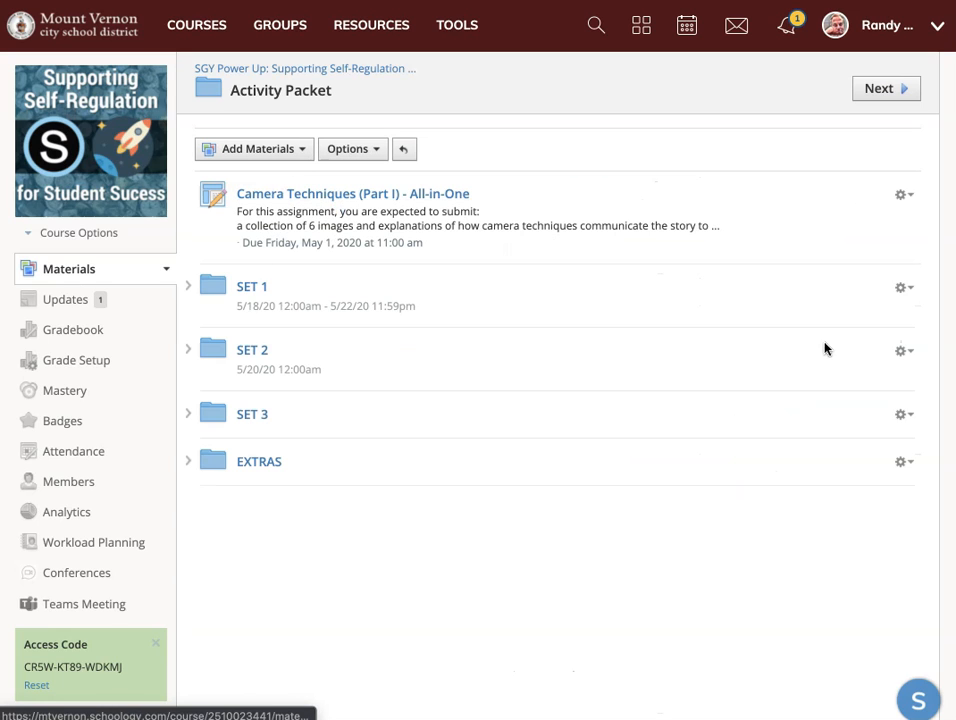
pyautogui.click(905, 352)
pyautogui.click(940, 380)
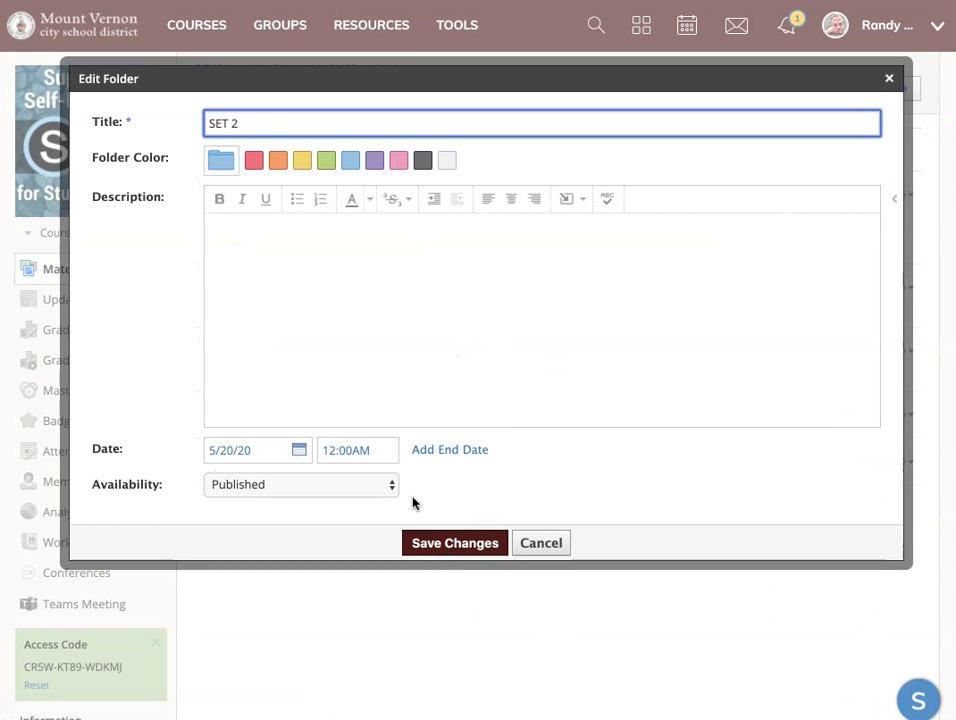
pyautogui.click(445, 452)
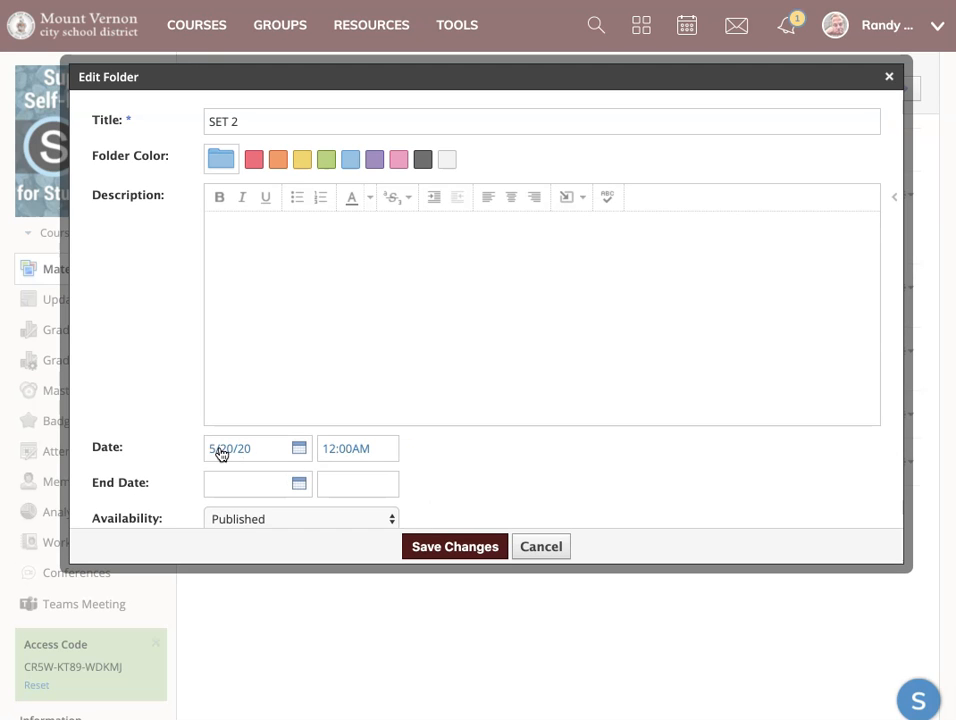
pyautogui.click(300, 449)
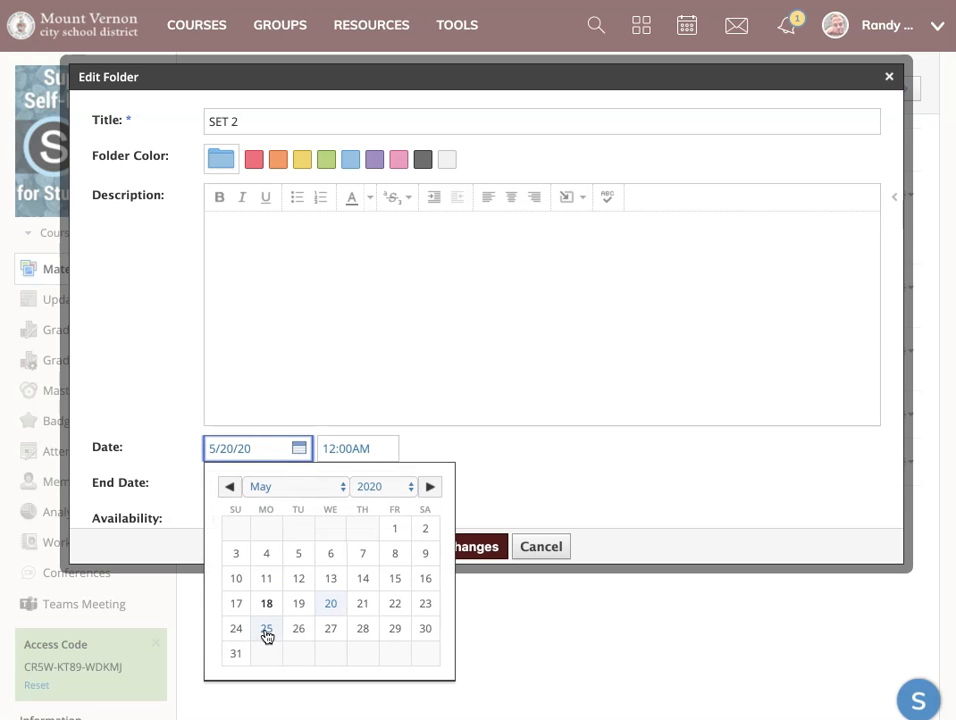
pyautogui.click(267, 630)
# Set the SET 2 folder's end date to 5/27/20 at 12:00AM.
pyautogui.click(299, 483)
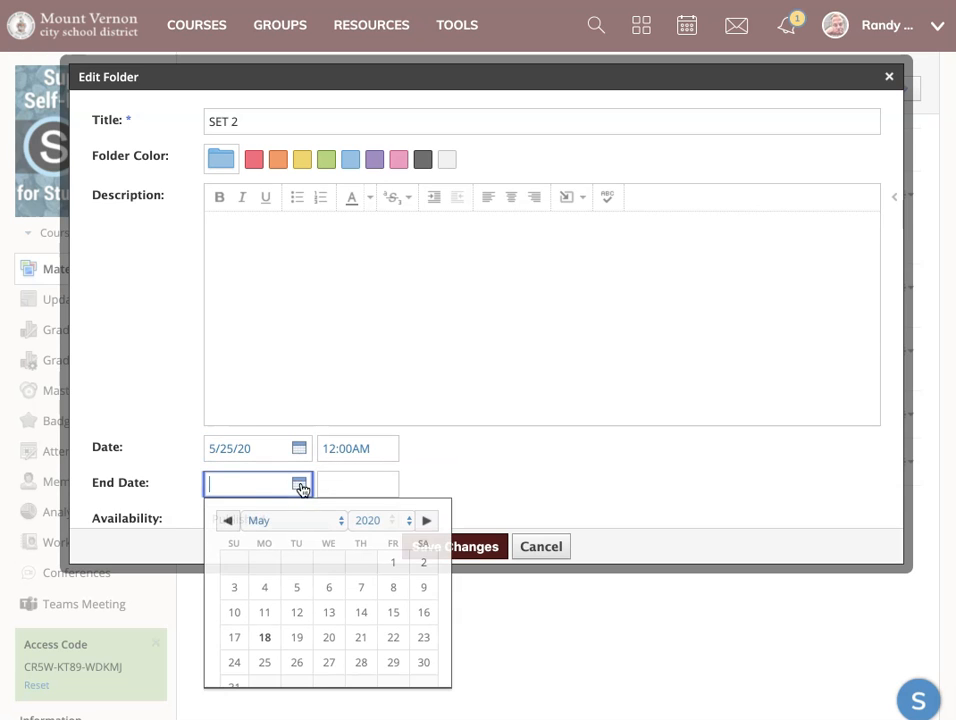
pyautogui.click(331, 665)
pyautogui.click(351, 485)
pyautogui.write('12:00AM')
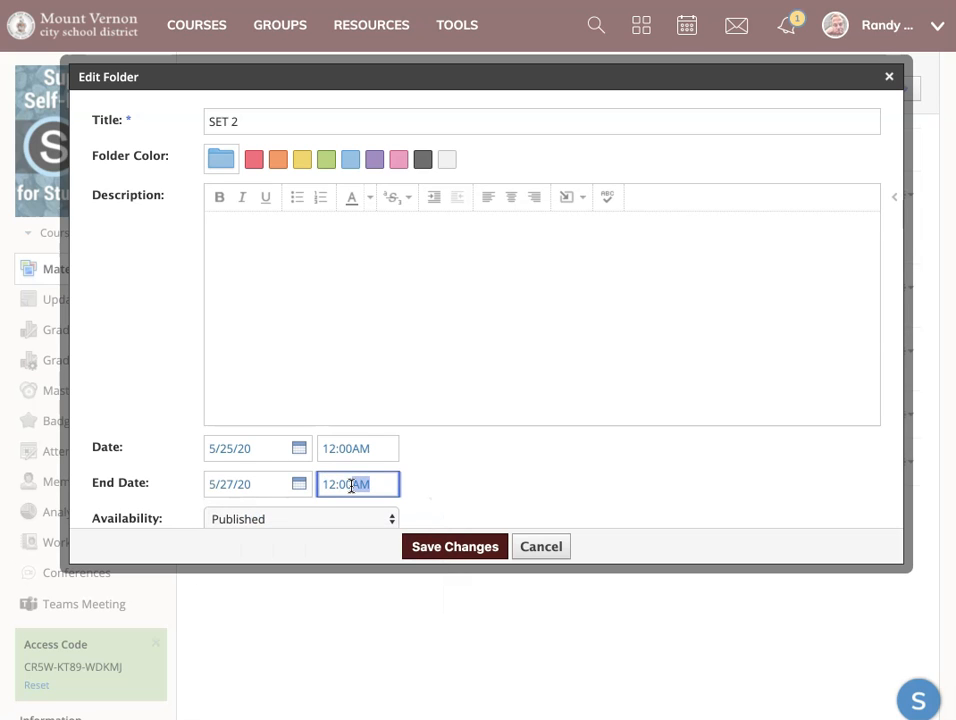
pyautogui.click(478, 467)
# Save the SET 2 folder with its availability set to Unpublished, and expand the folder's contents.
pyautogui.scroll(-2, 479, 467)
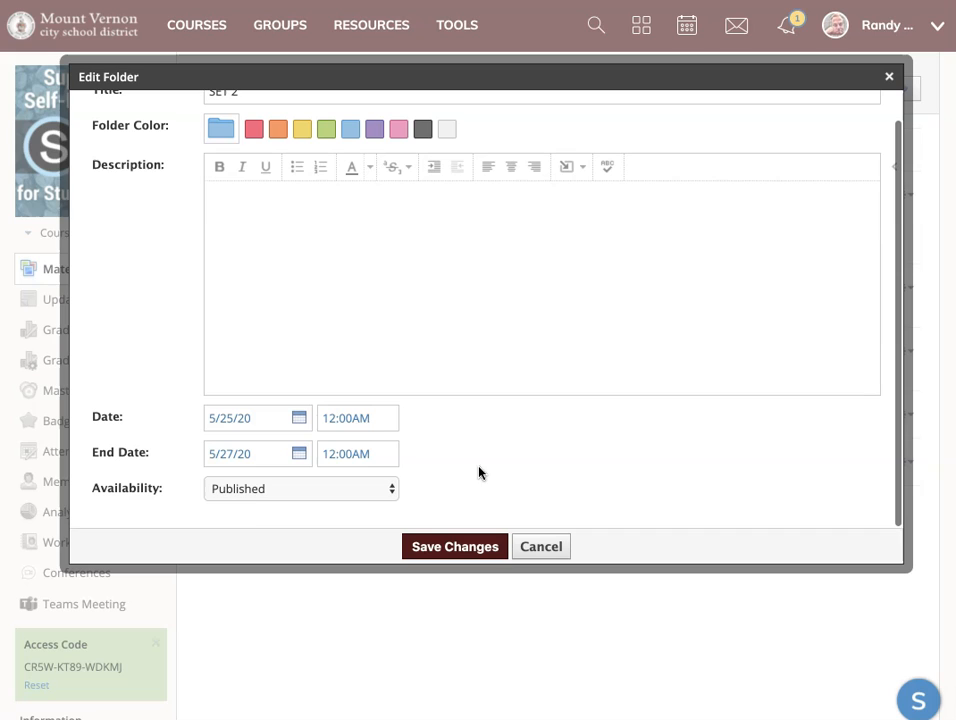
pyautogui.click(273, 489)
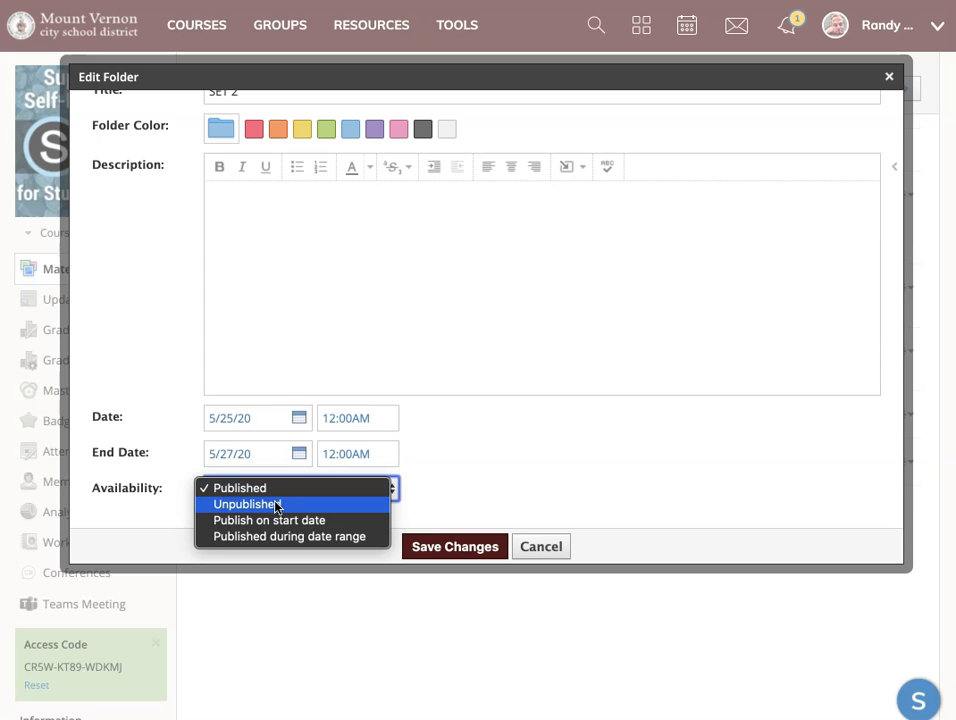
pyautogui.click(276, 505)
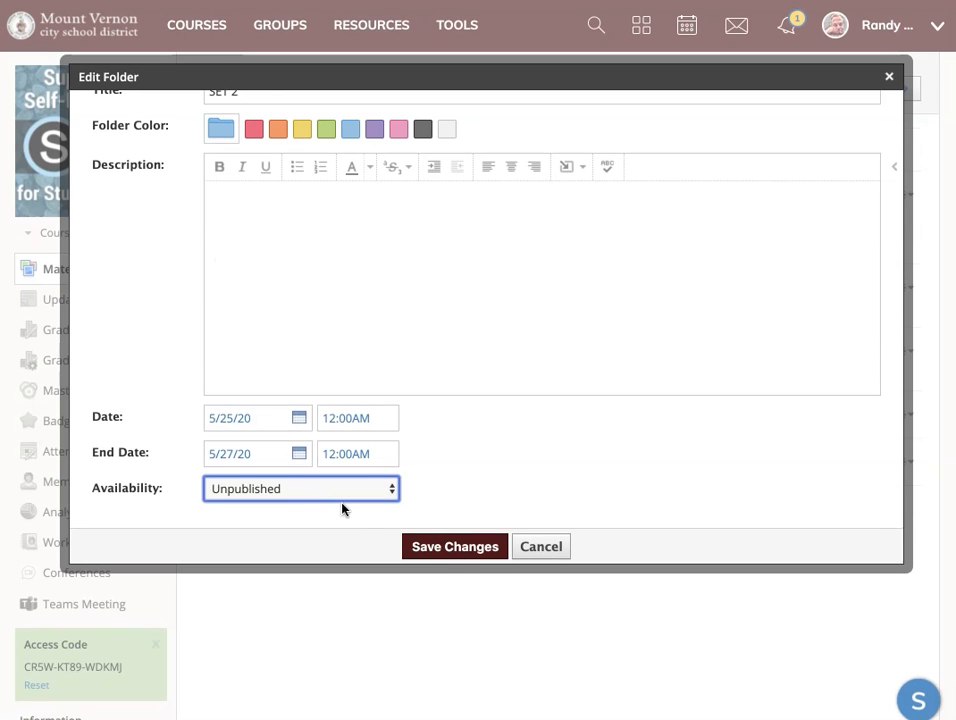
pyautogui.click(455, 552)
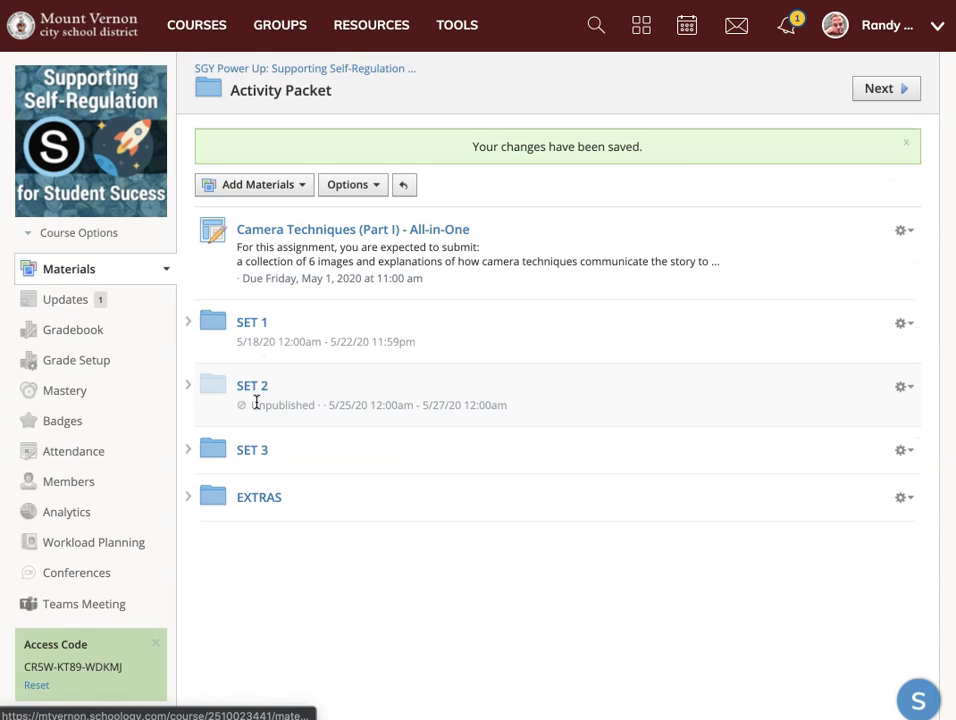
pyautogui.click(190, 387)
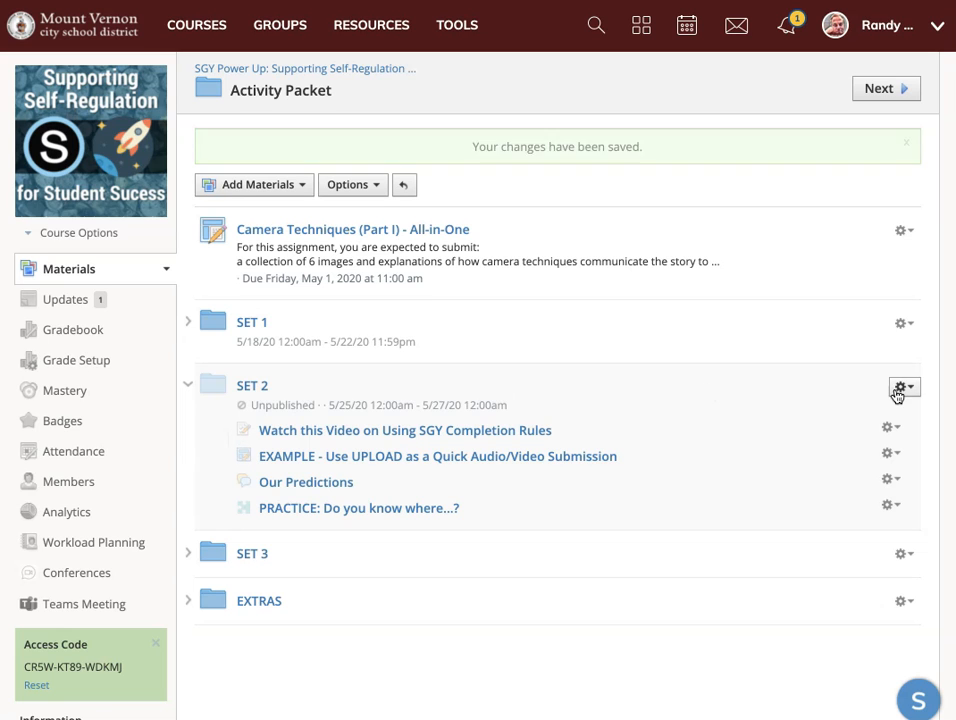
# Edit the SET 2 folder again and set its availability to Publish on start date.
pyautogui.click(904, 352)
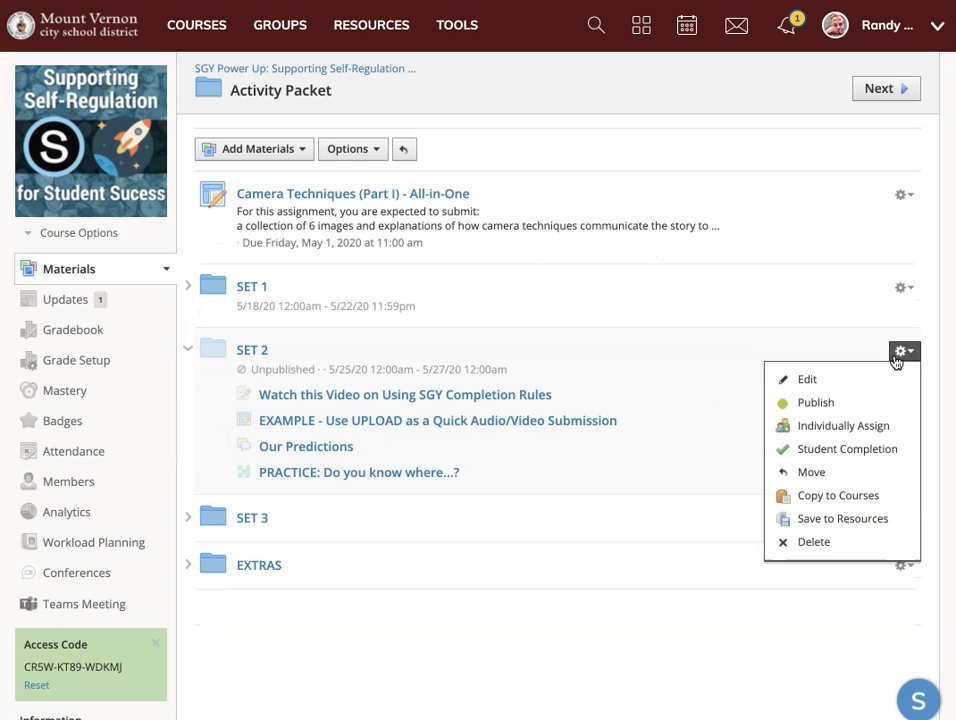
pyautogui.click(830, 376)
pyautogui.scroll(-1, 495, 478)
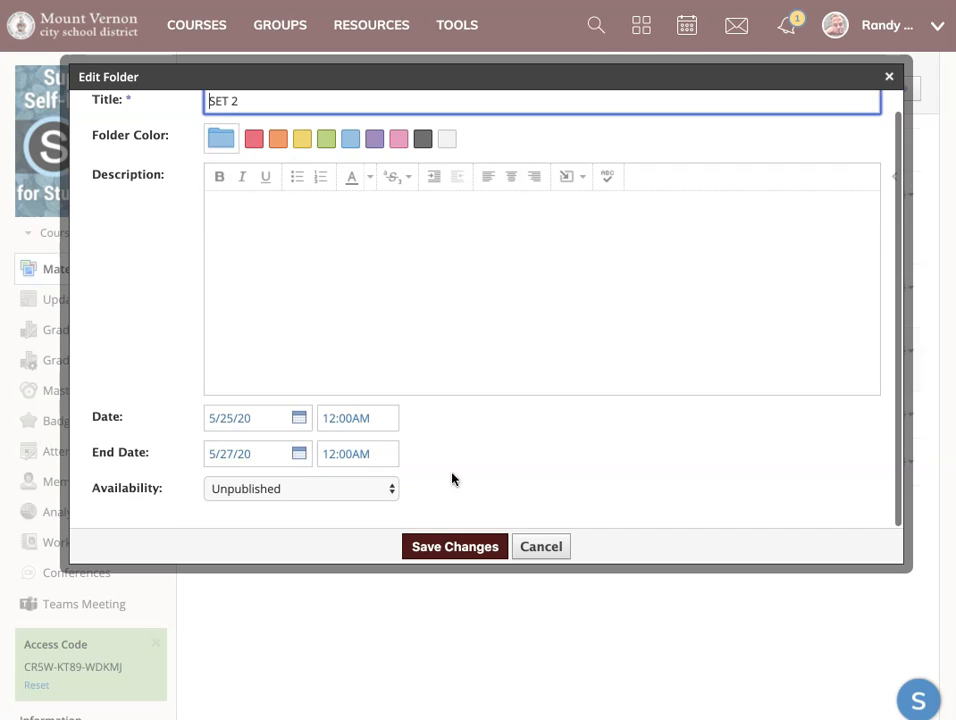
pyautogui.click(389, 490)
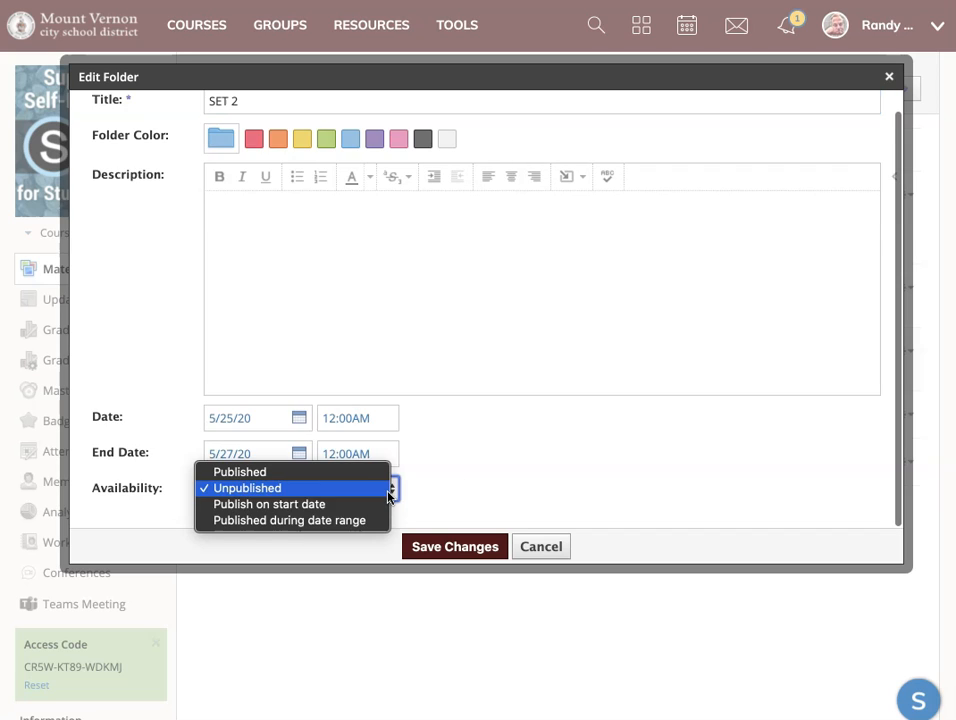
pyautogui.click(330, 507)
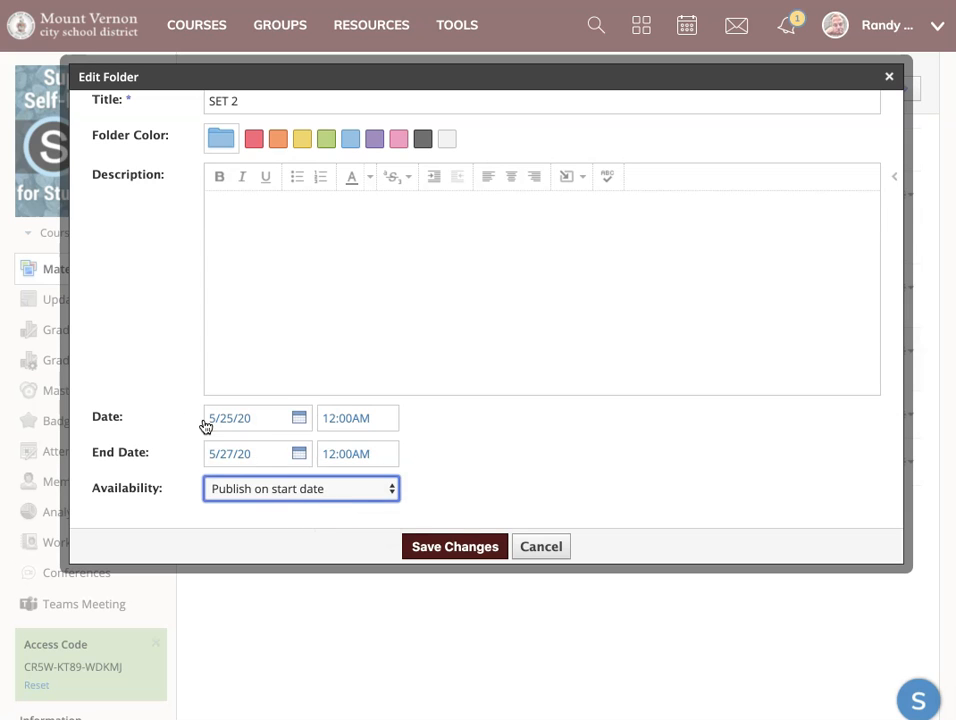
# Set the SET 2 folder's start time to 07:30AM and save the changes.
pyautogui.click(328, 420)
pyautogui.moveTo(328, 422); pyautogui.dragTo(330, 422)
pyautogui.write('7')
pyautogui.press('Tab')
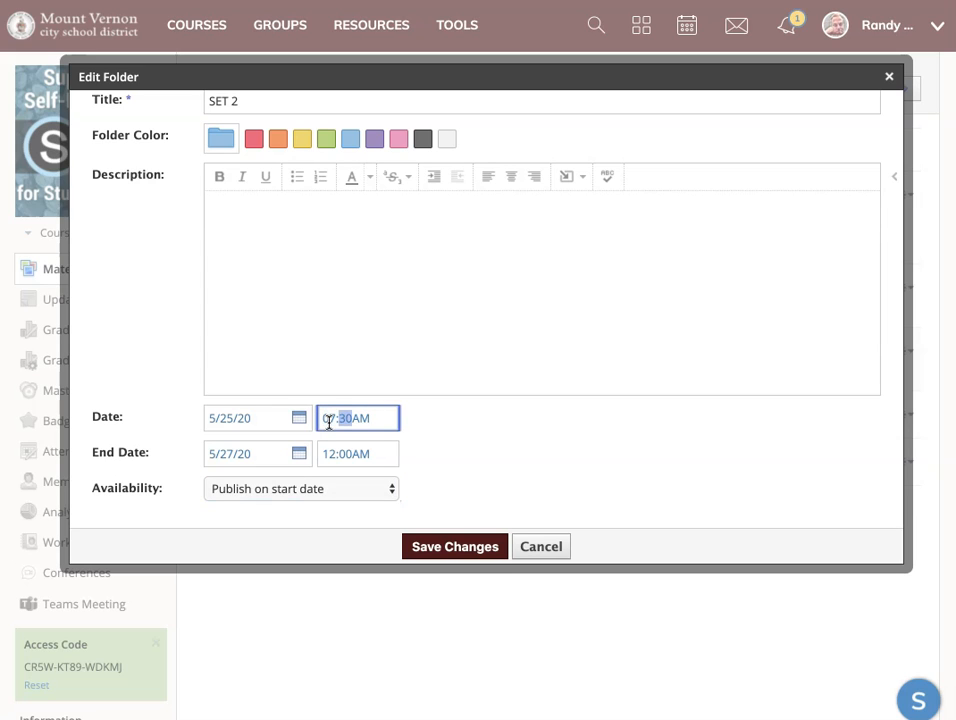
pyautogui.click(177, 489)
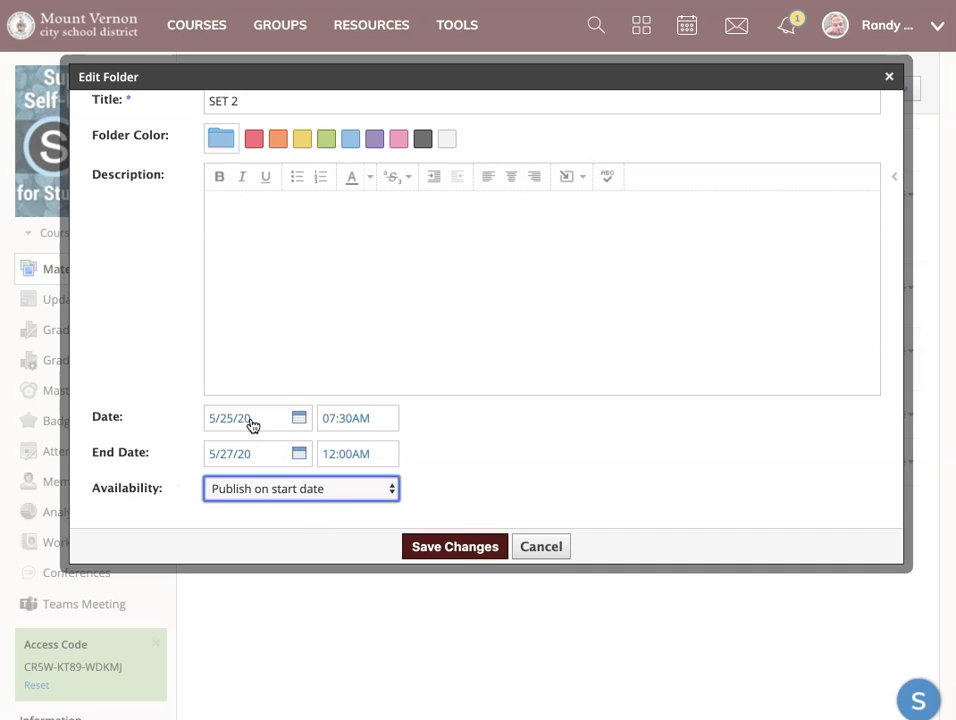
pyautogui.click(455, 548)
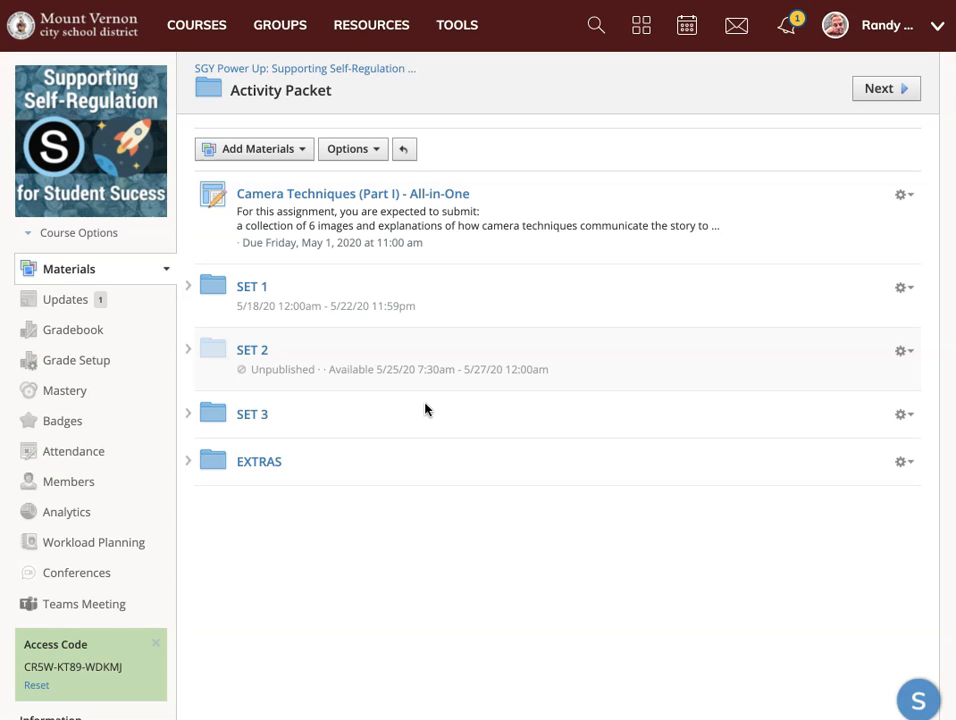
# Edit the SET 2 folder and set its availability to Published during date range.
pyautogui.click(900, 354)
pyautogui.click(858, 378)
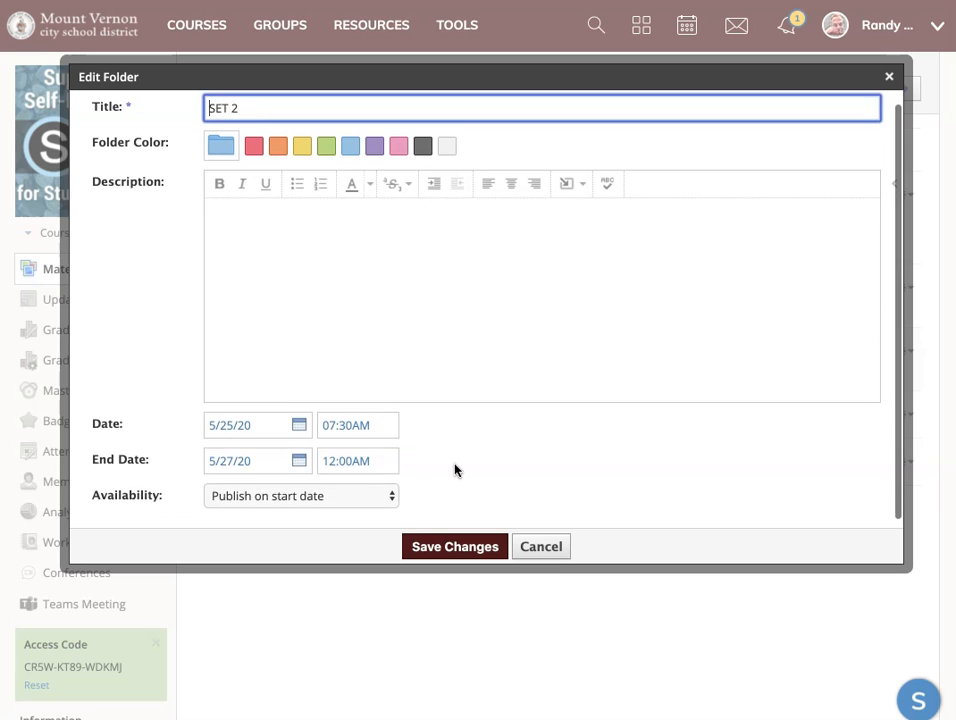
pyautogui.click(386, 489)
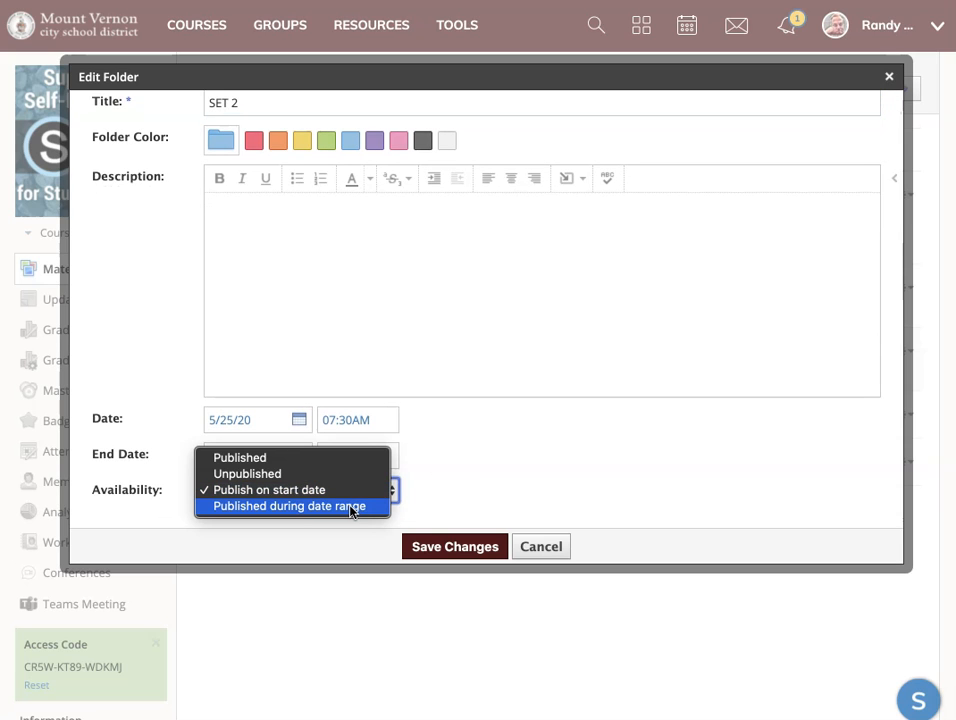
pyautogui.click(351, 507)
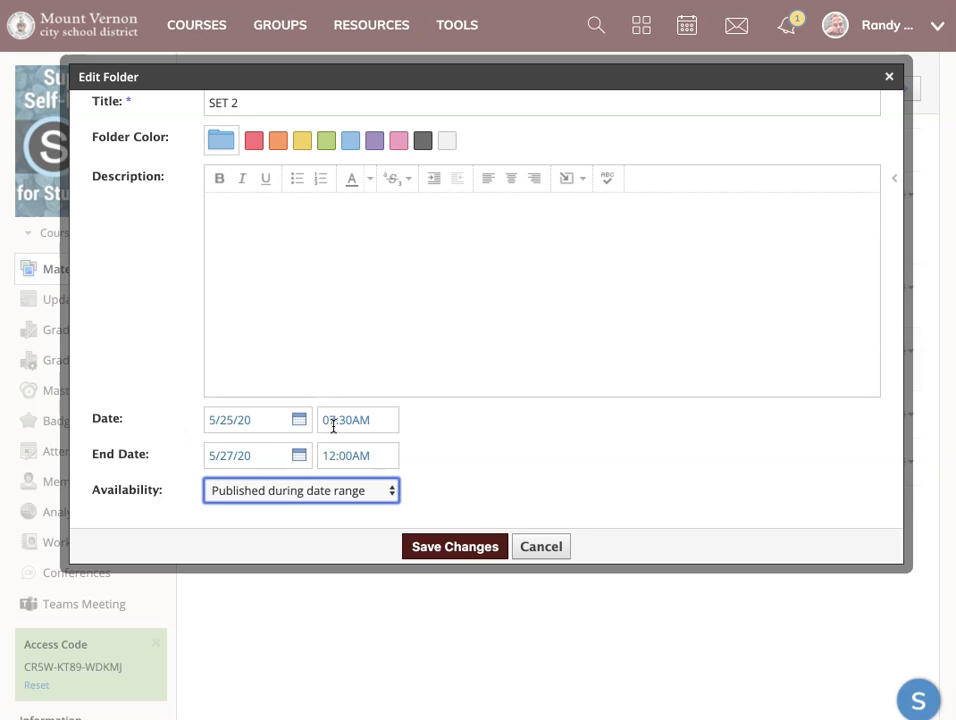
# Set the SET 2 folder's end time to 04:00PM, save the changes, and highlight the end date in the materials list.
pyautogui.click(361, 455)
pyautogui.press('Right')
pyautogui.press('Left')
pyautogui.write('4')
pyautogui.press('Right')
pyautogui.press('Right')
pyautogui.write('p')
pyautogui.click(542, 440)
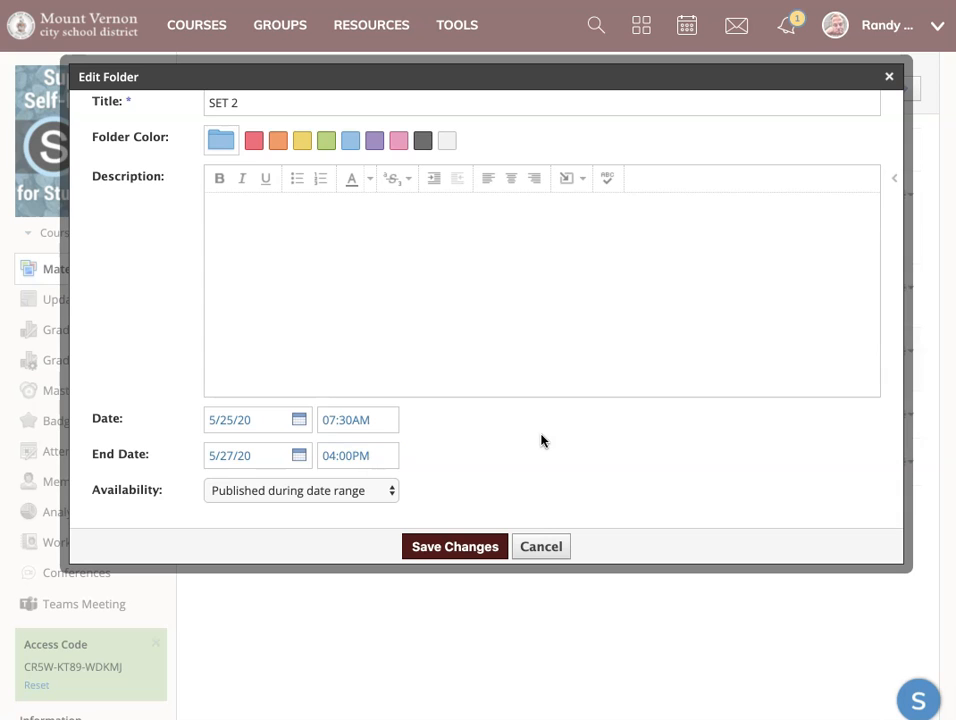
pyautogui.scroll(-1, 243, 501)
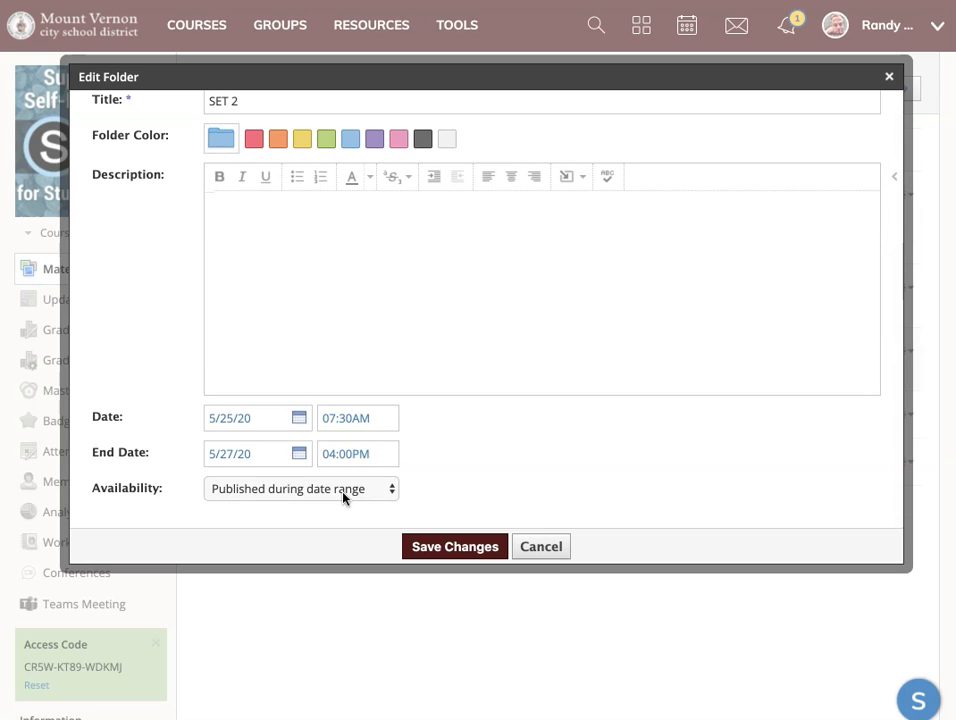
pyautogui.click(440, 547)
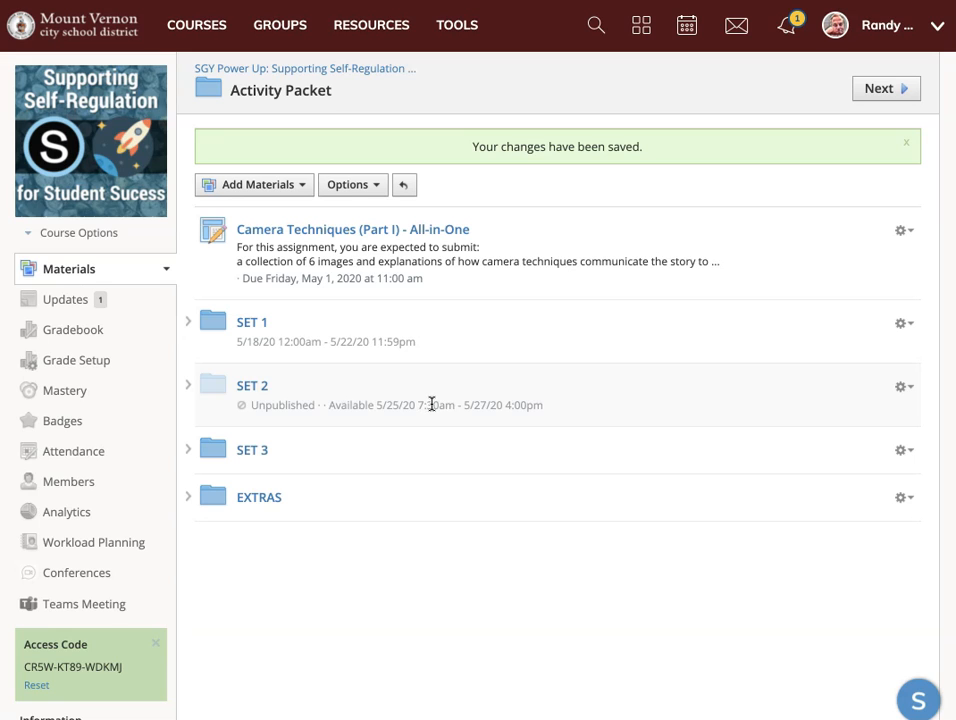
pyautogui.moveTo(463, 369); pyautogui.dragTo(546, 377)
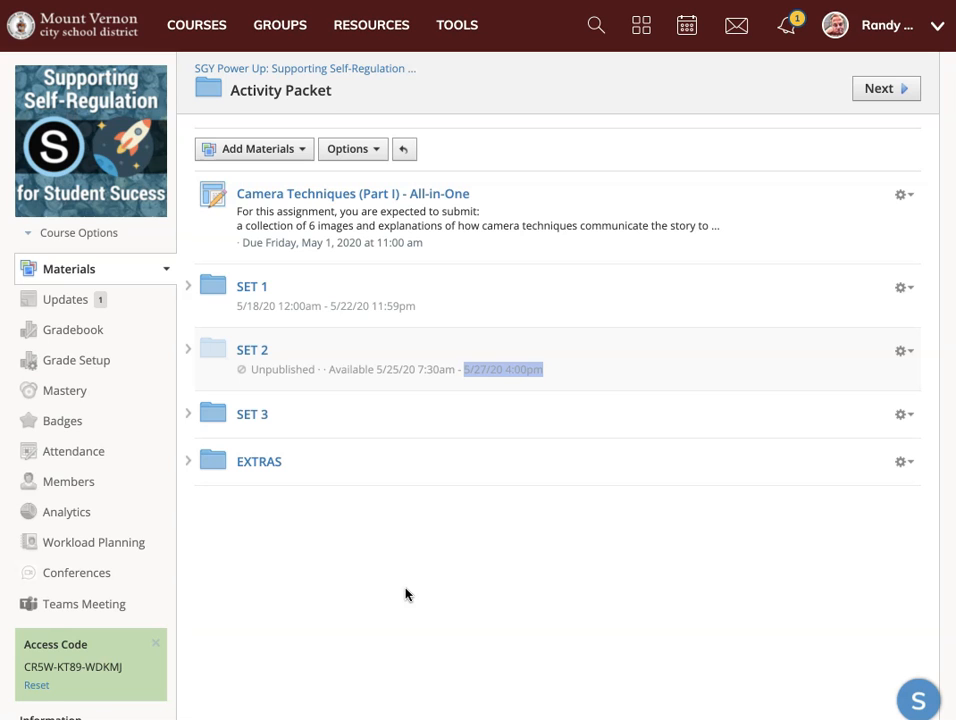
# Reopen the SET 2 folder for editing, review the availability options, and choose Publish on start date.
pyautogui.click(907, 356)
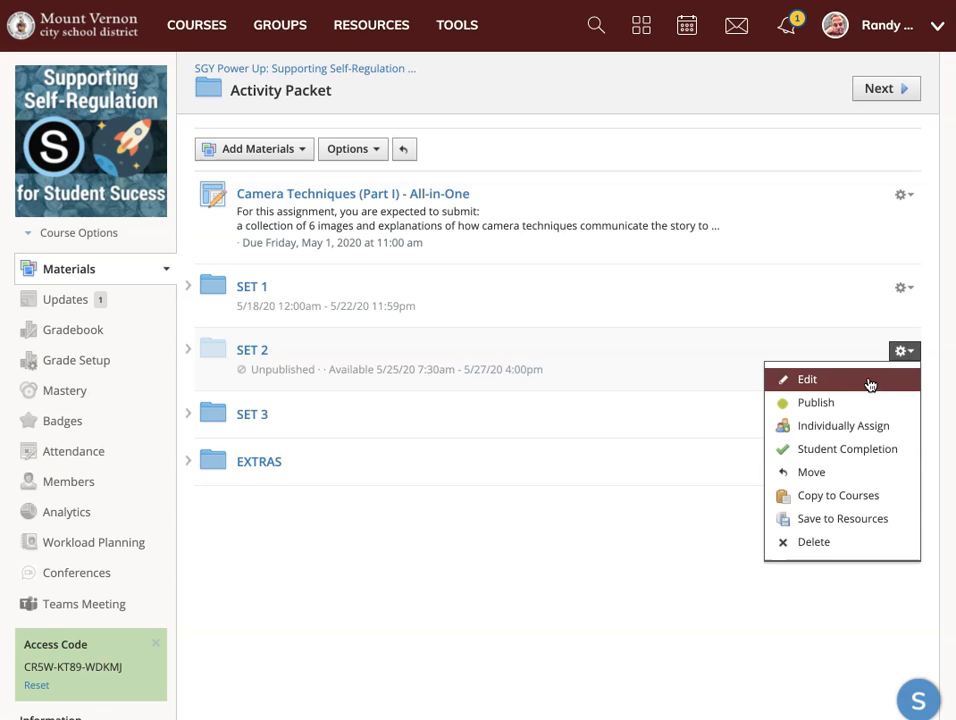
pyautogui.click(870, 384)
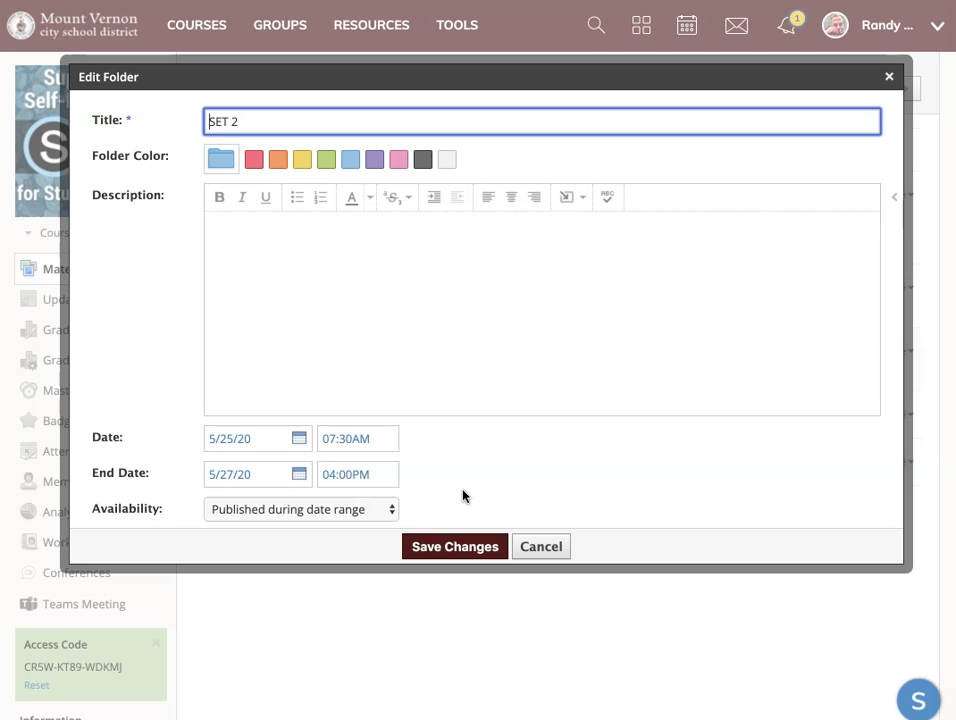
pyautogui.click(375, 494)
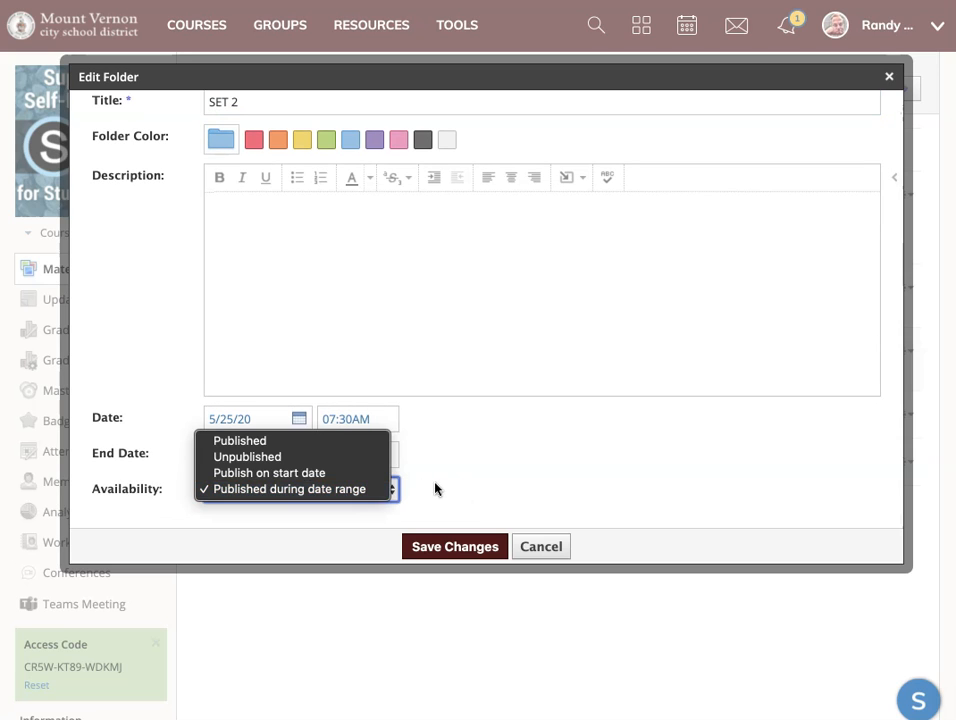
pyautogui.click(437, 489)
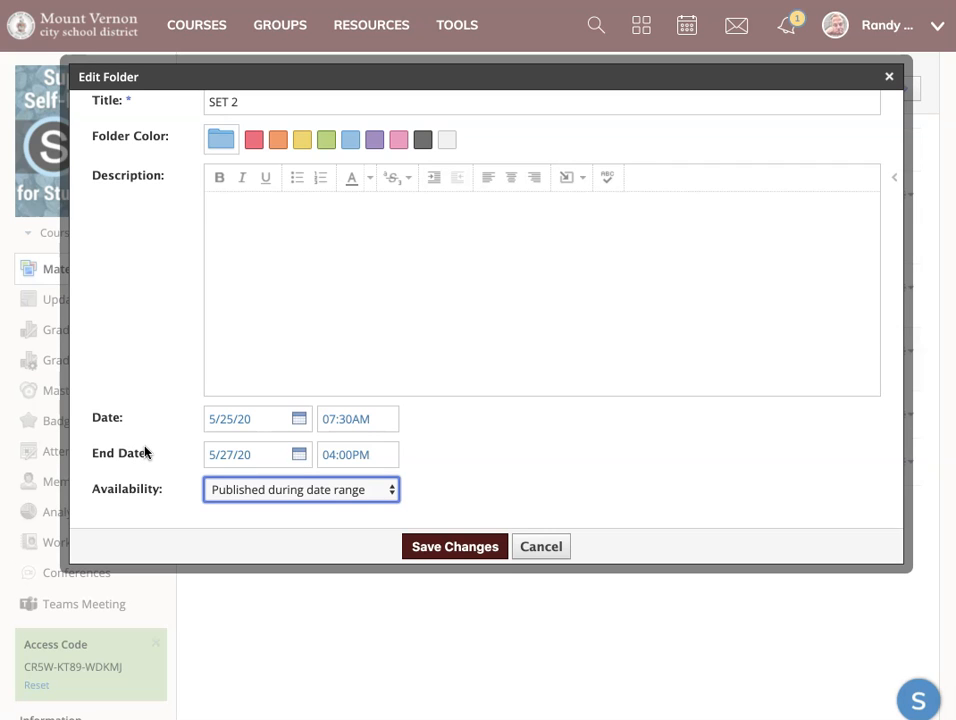
pyautogui.click(243, 490)
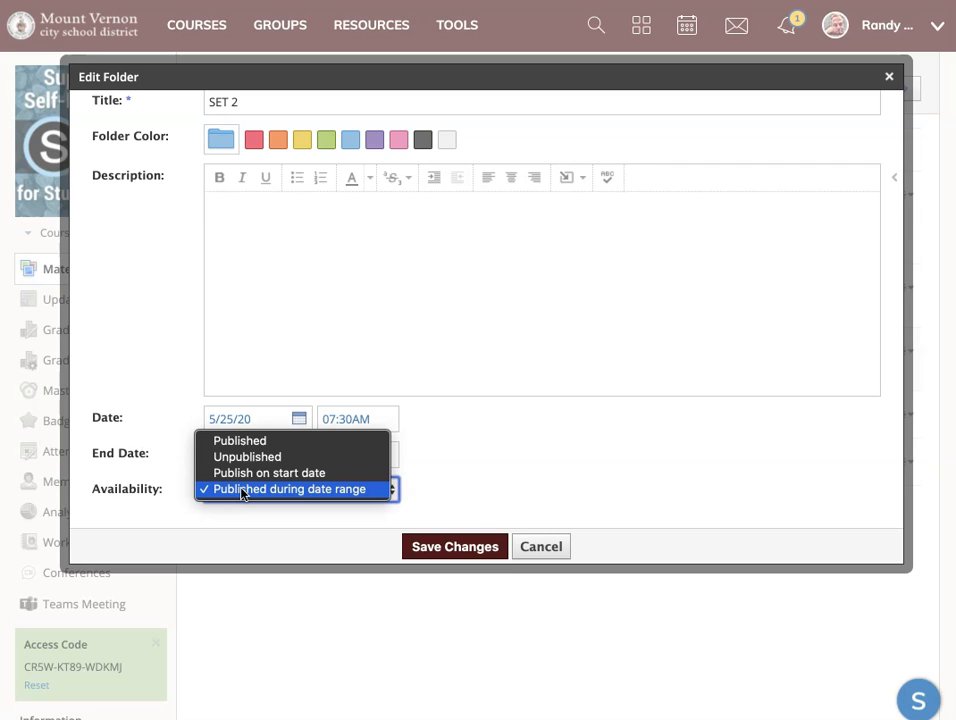
pyautogui.click(266, 476)
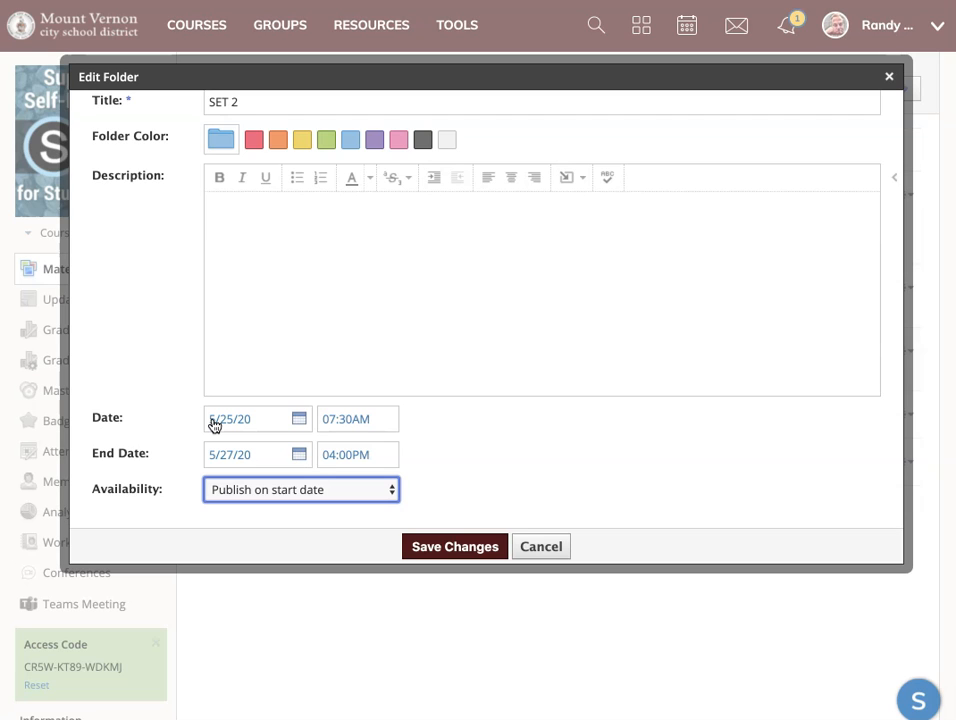
# Set the SET 2 folder's availability to Published with all folder contents published, and save the changes.
pyautogui.click(284, 490)
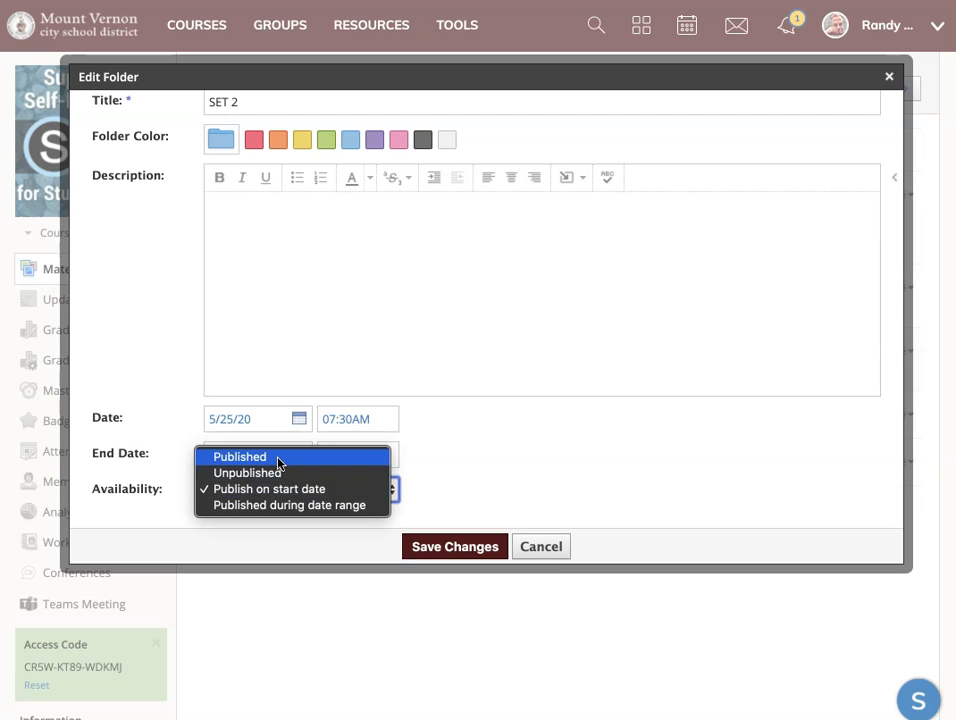
pyautogui.click(278, 458)
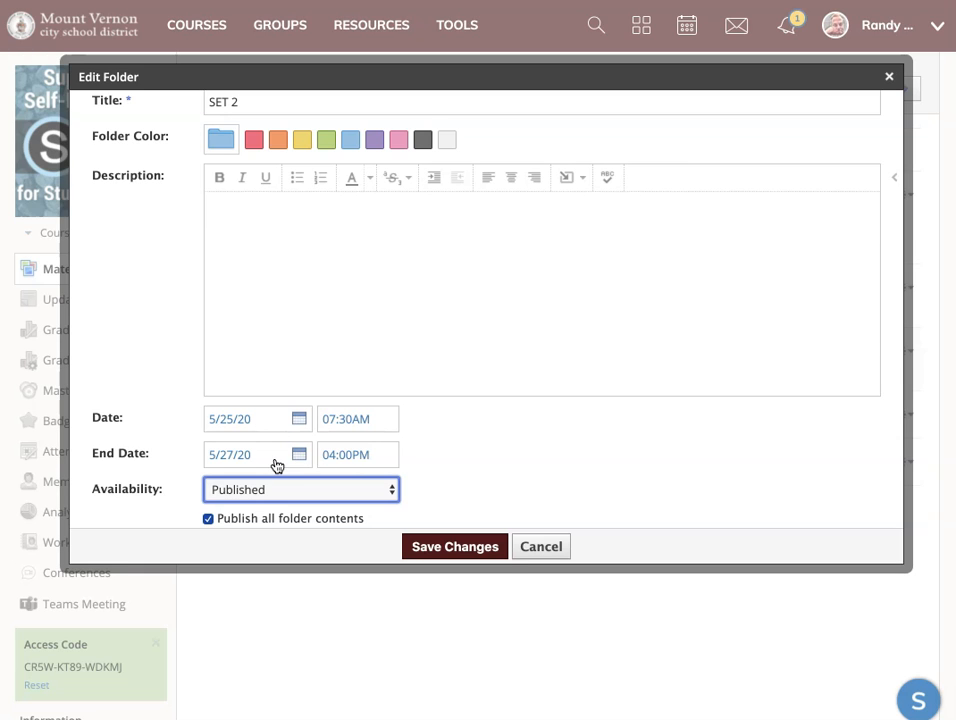
pyautogui.click(477, 549)
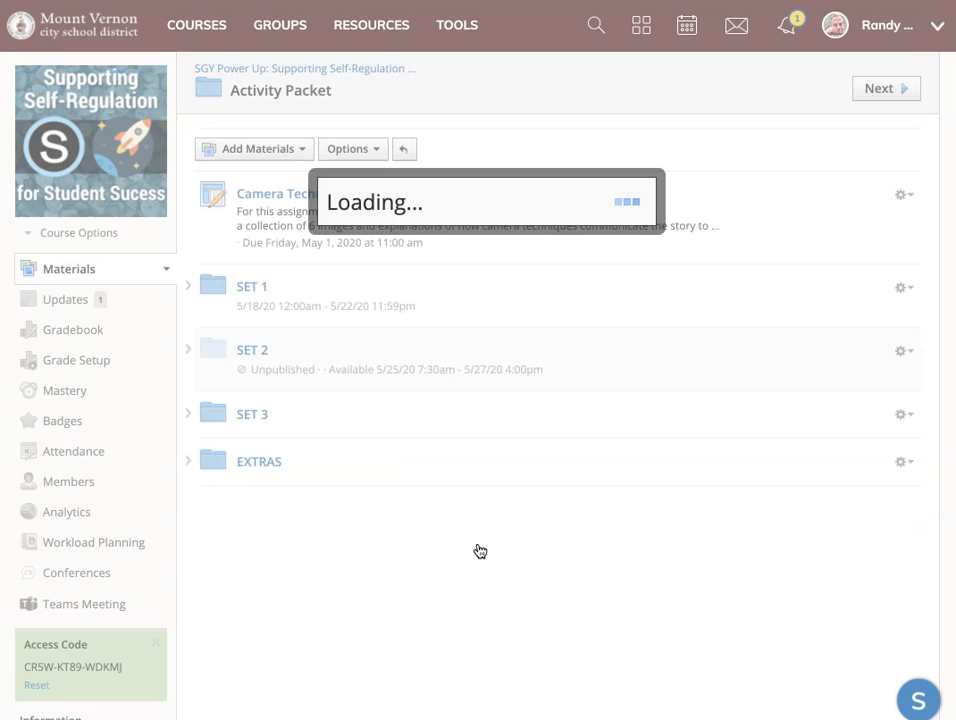
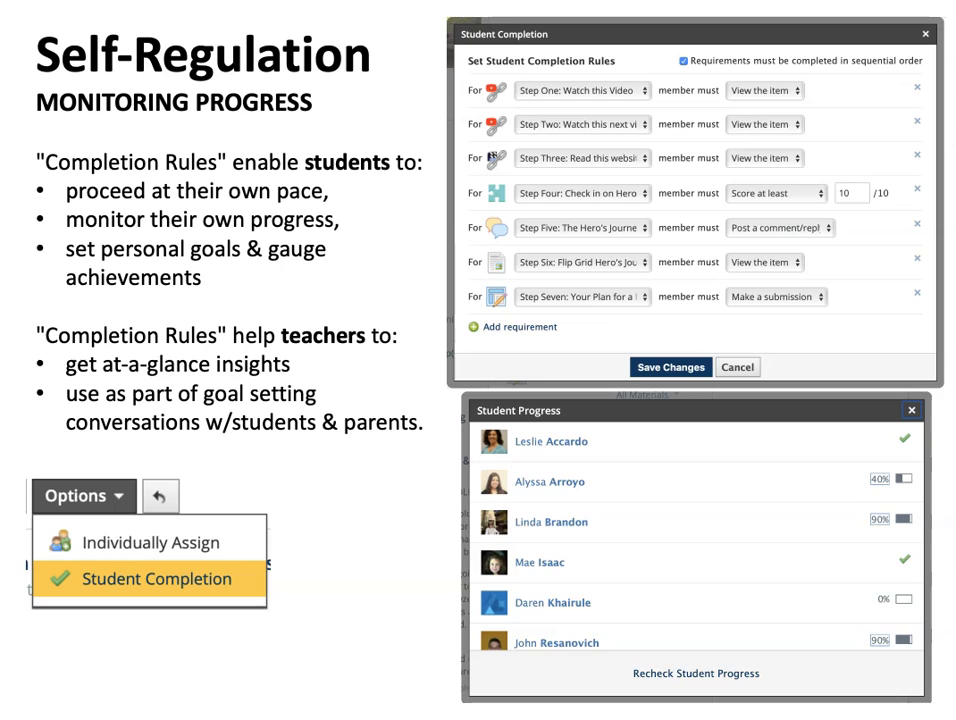
pyautogui.press('Right')
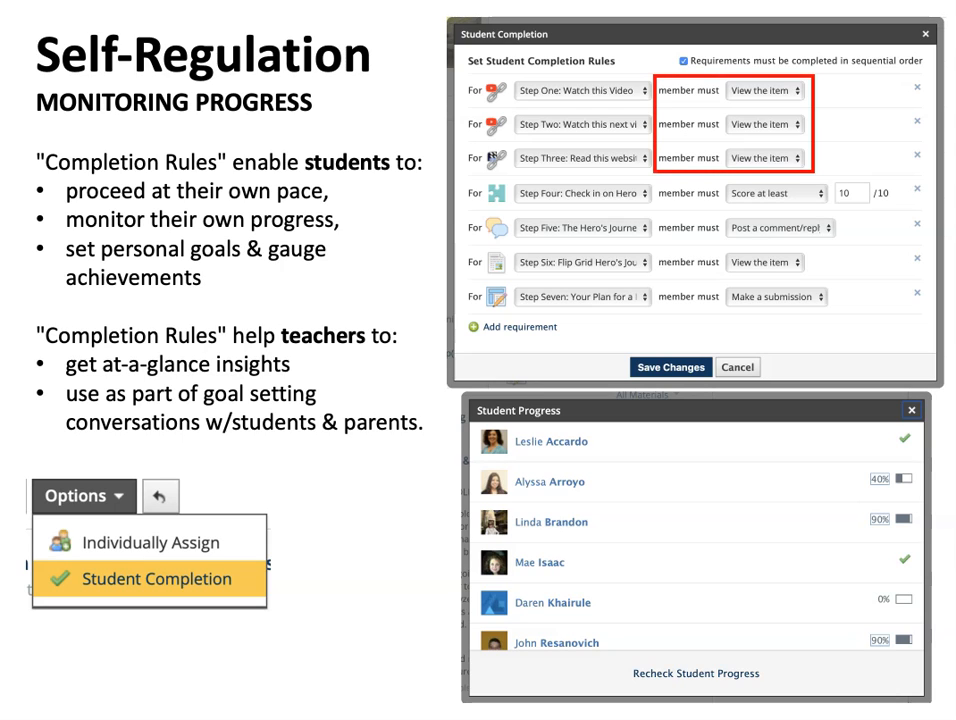
pyautogui.press('Right')
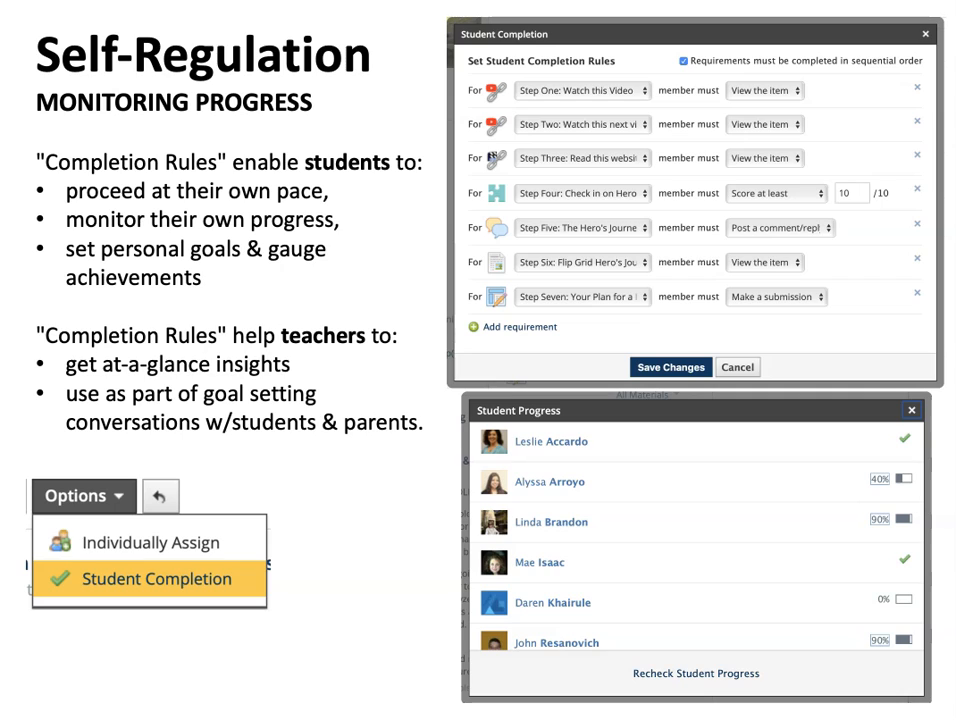
pyautogui.press('Right')
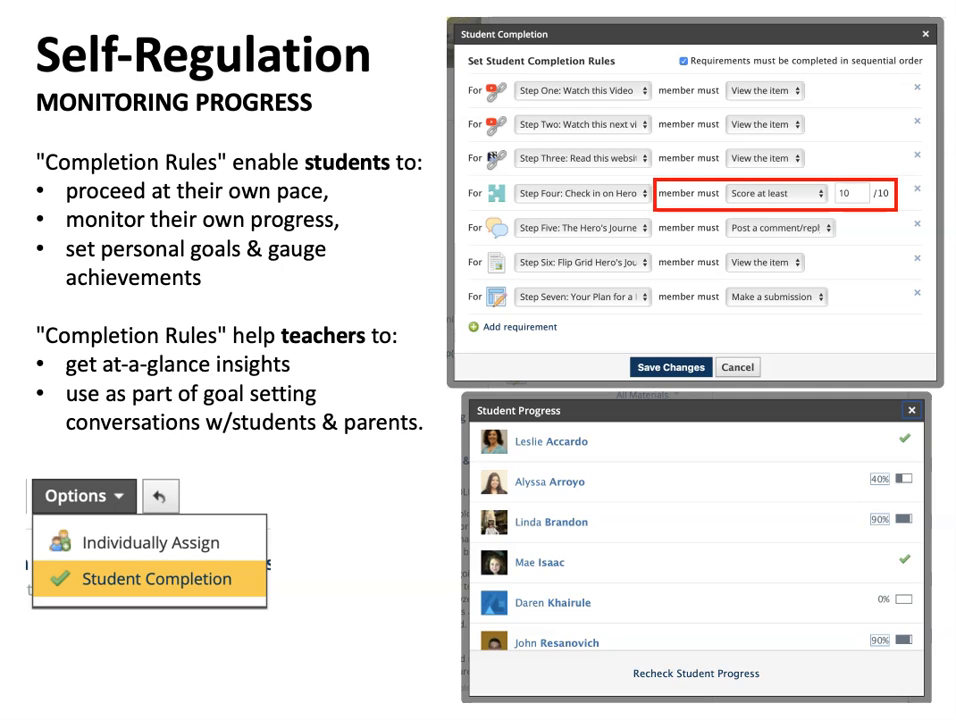
pyautogui.press('Right')
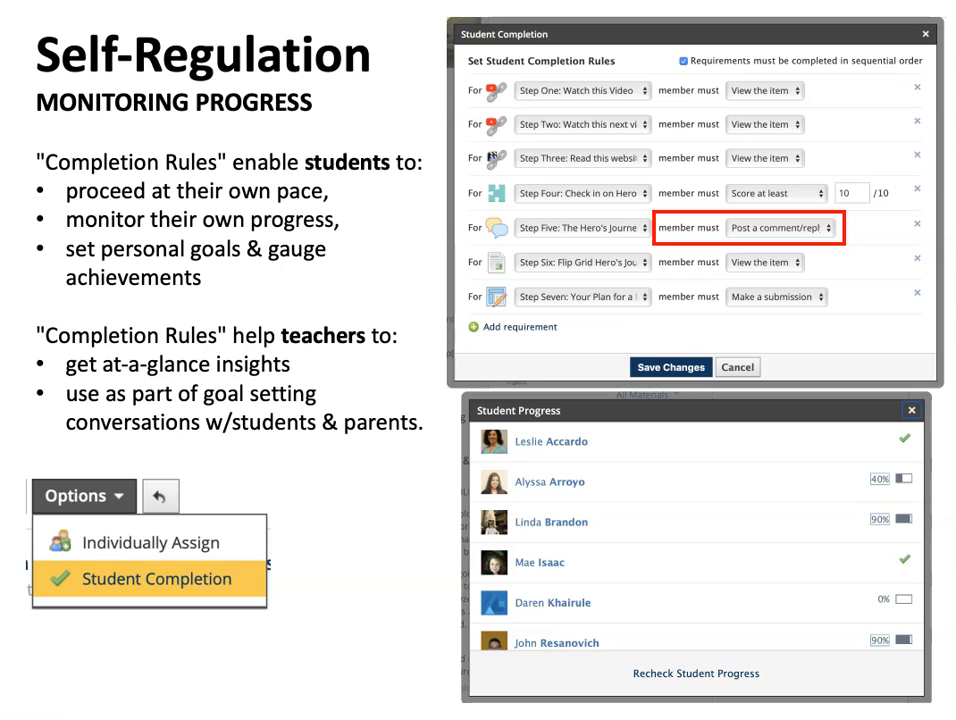
pyautogui.press('Right')
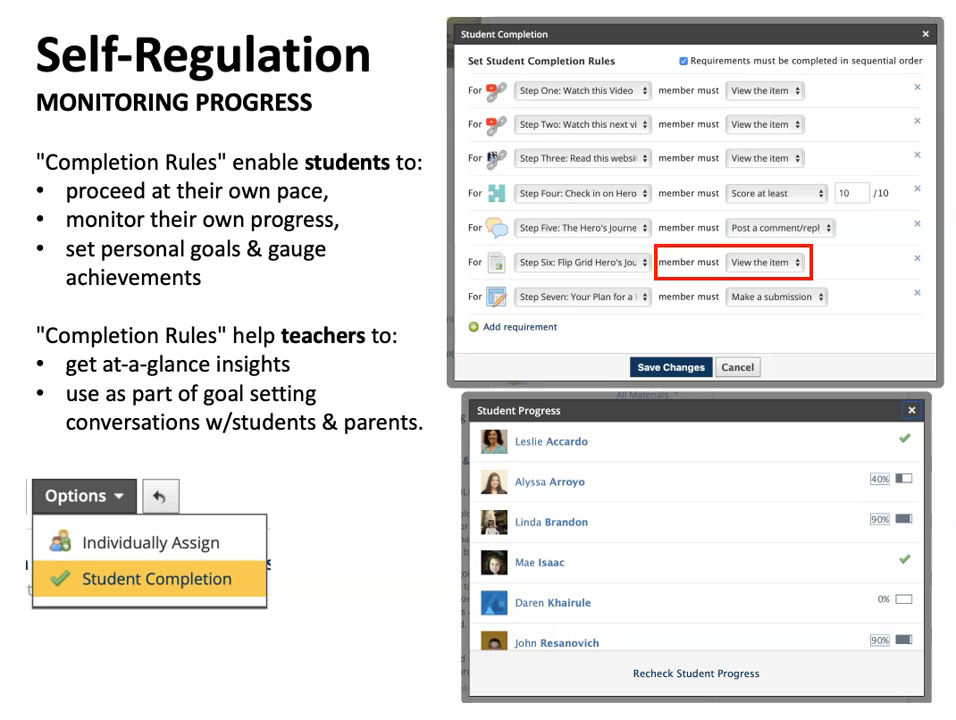
pyautogui.press('Right')
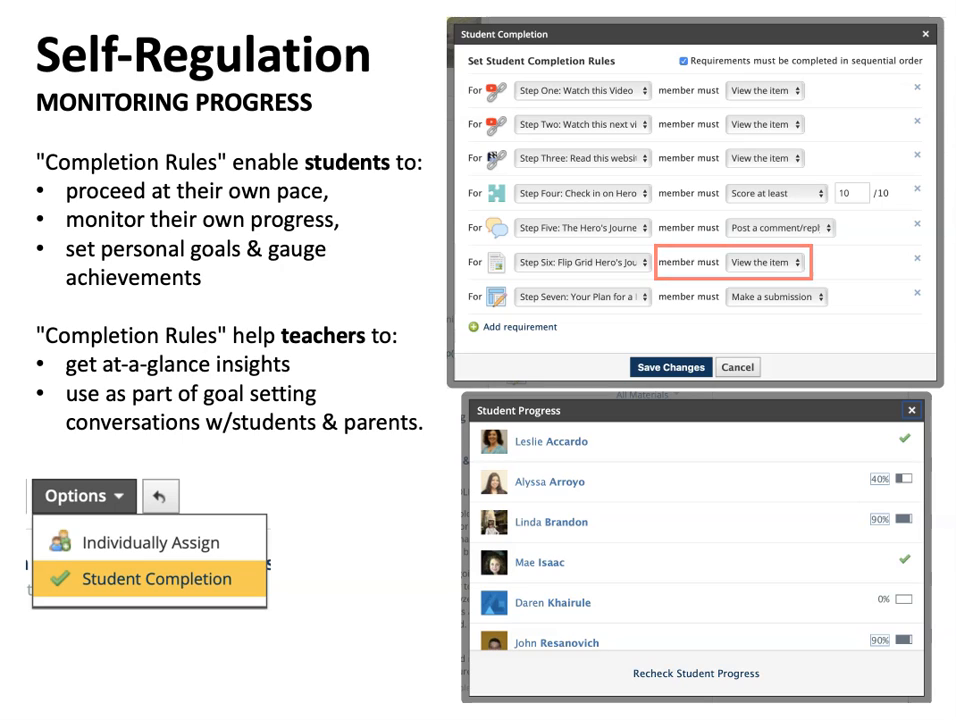
pyautogui.press('Right')
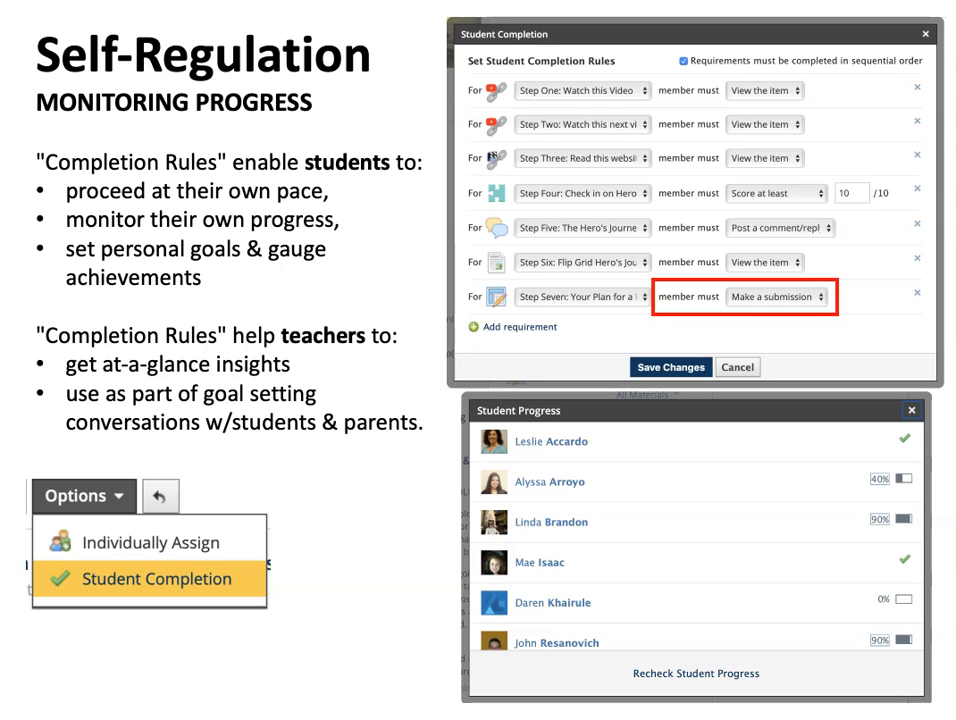
pyautogui.press('Right')
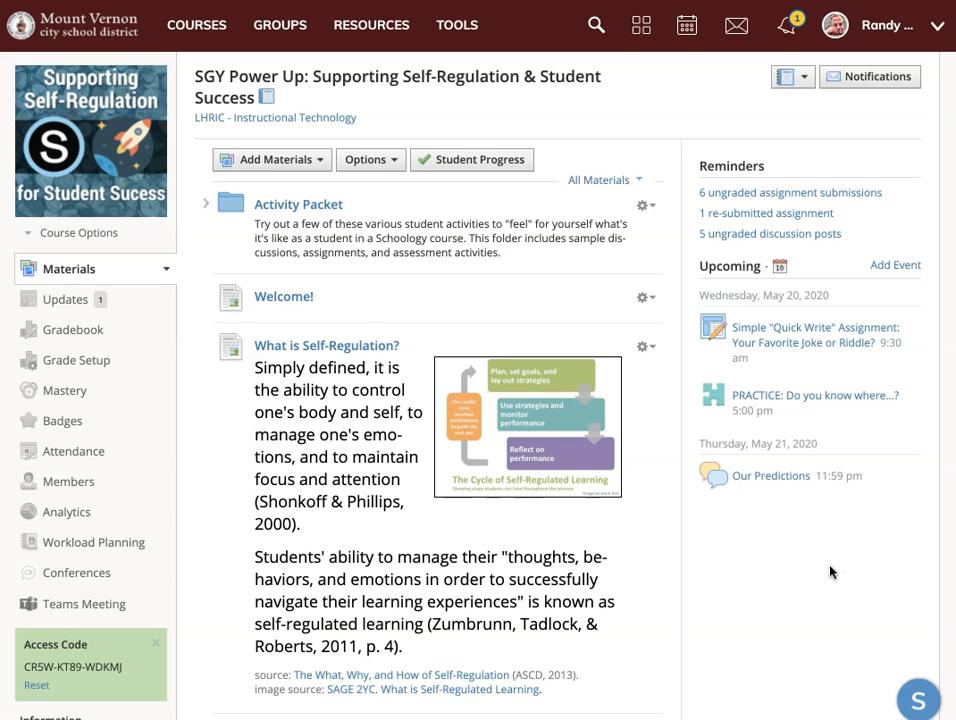
# Expand the Activity Packet folder and its SET 2 subfolder, and open SET 2 on its own page.
pyautogui.click(207, 204)
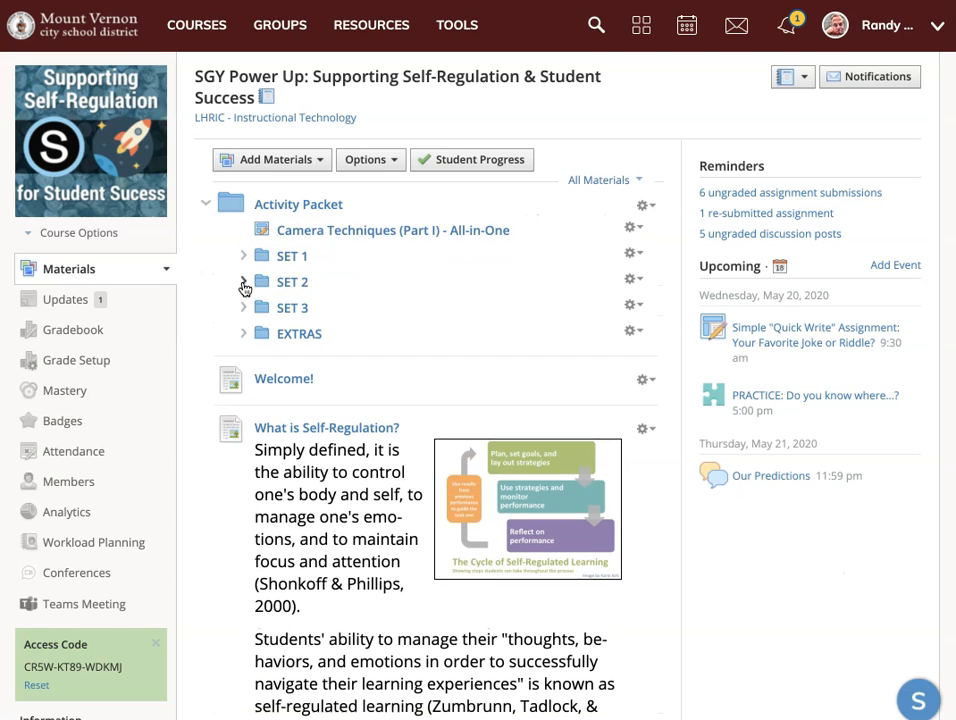
pyautogui.click(244, 282)
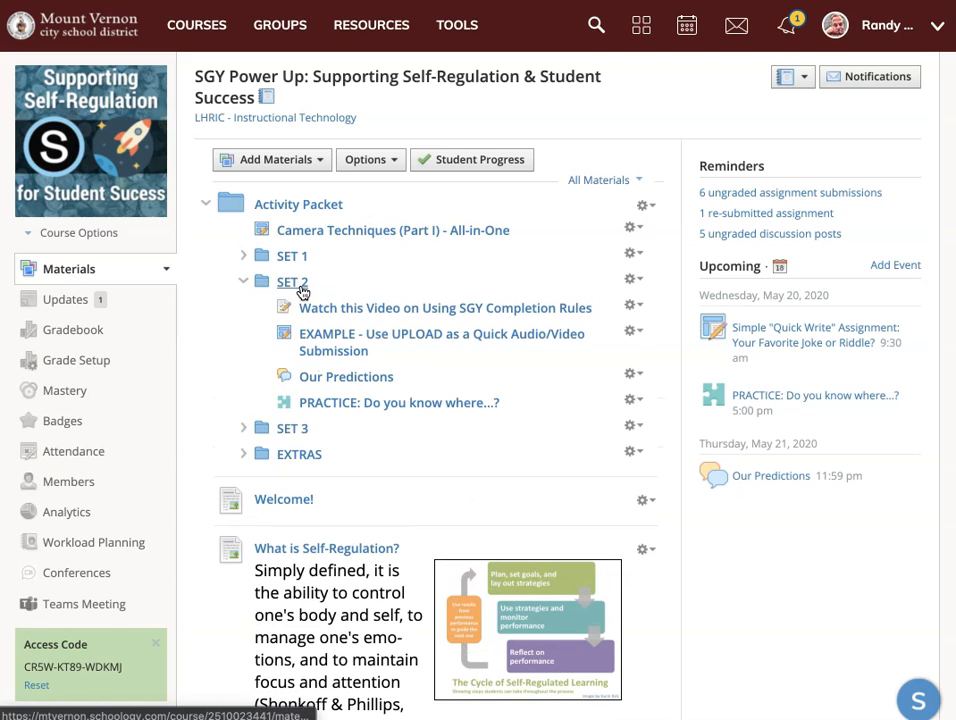
pyautogui.moveTo(309, 318)
pyautogui.mouseDown()
pyautogui.moveTo(285, 330)
pyautogui.moveTo(285, 408)
pyautogui.mouseUp()
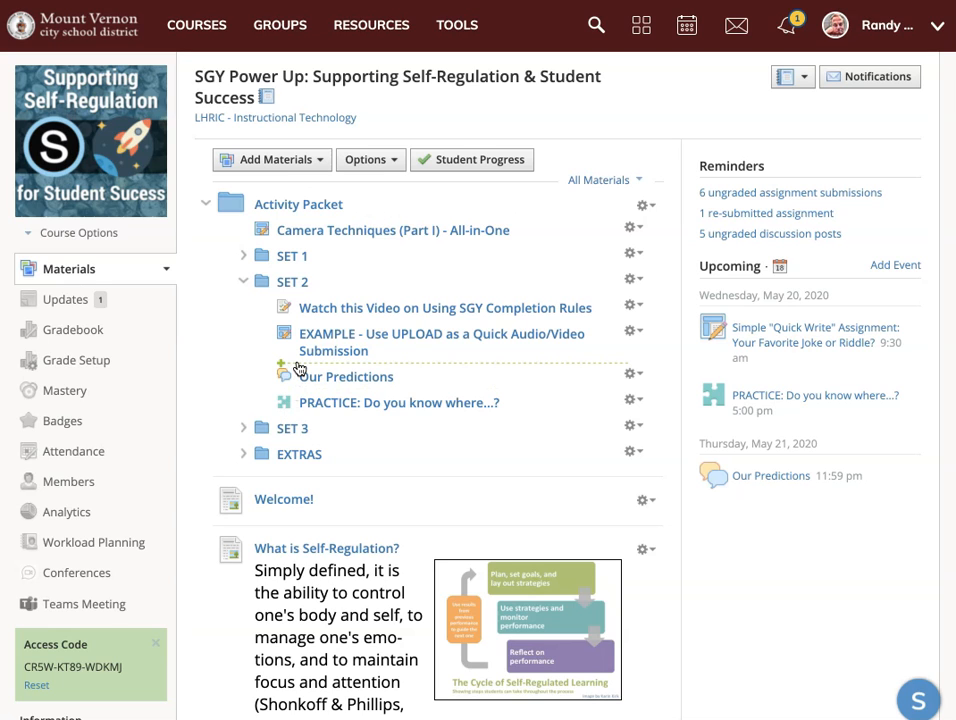
pyautogui.click(296, 284)
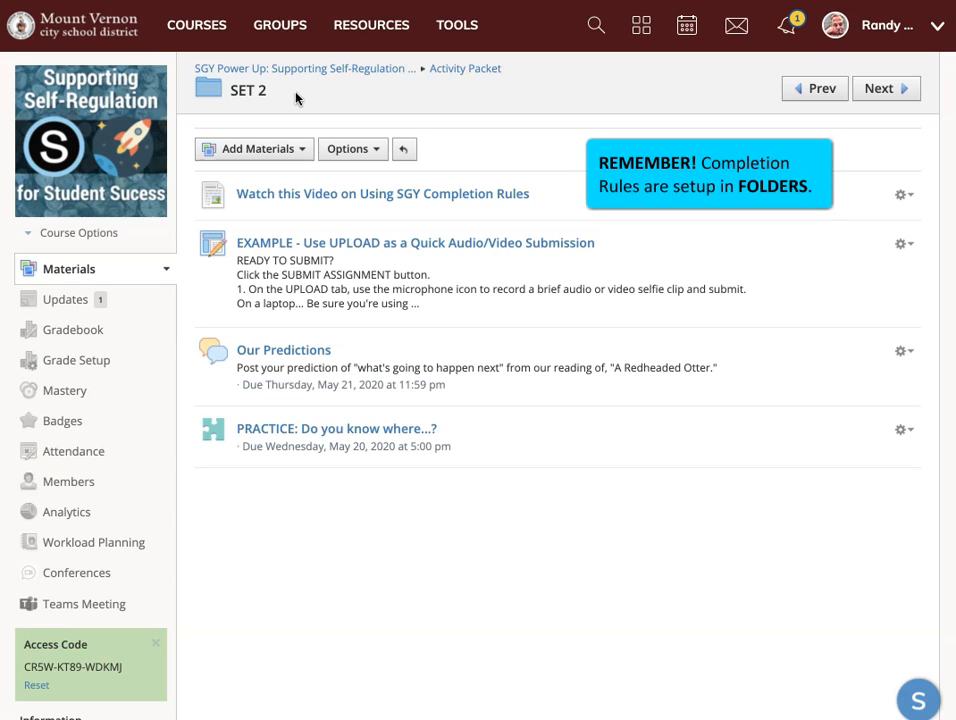
pyautogui.moveTo(296, 97); pyautogui.dragTo(224, 93)
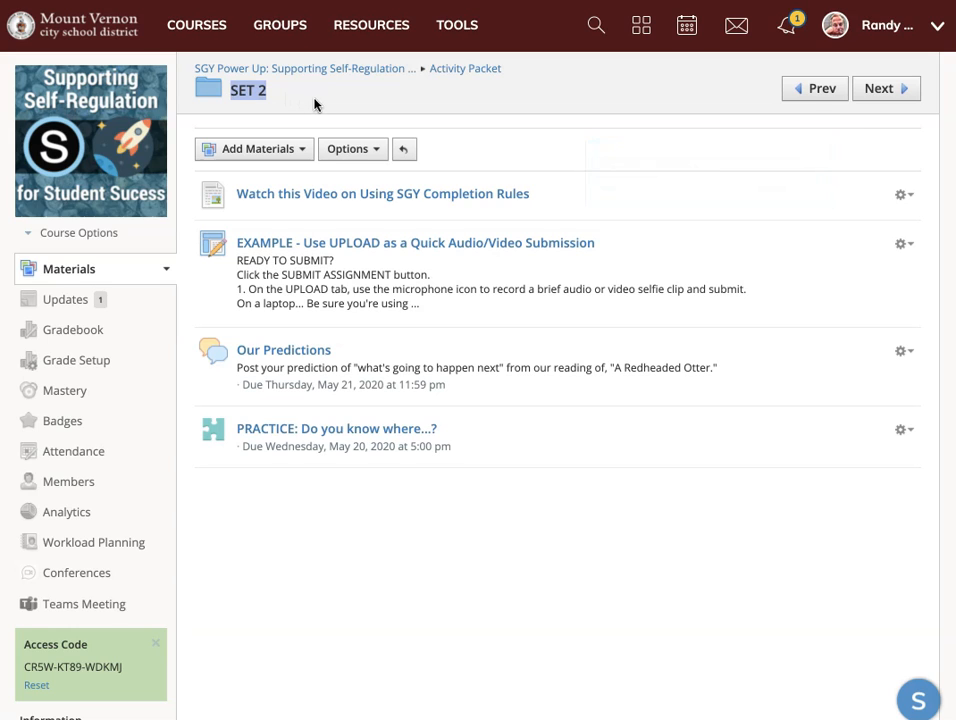
# Open SET 2's Student Completion rules and require members to view the item "Watch this Video on Using SGY Completion Rules".
pyautogui.click(375, 155)
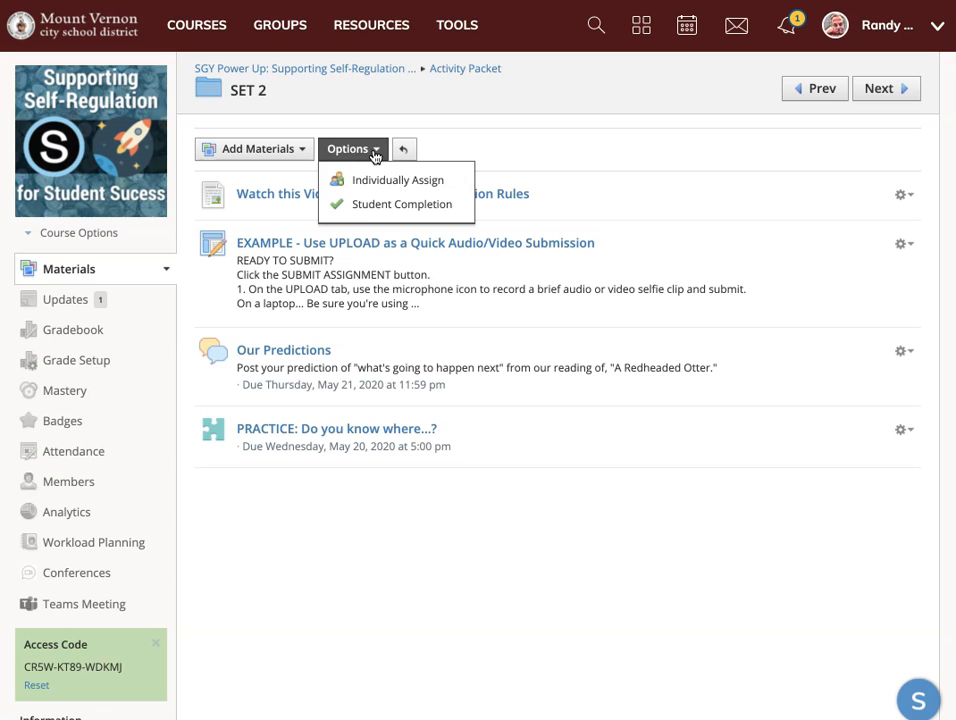
pyautogui.click(403, 212)
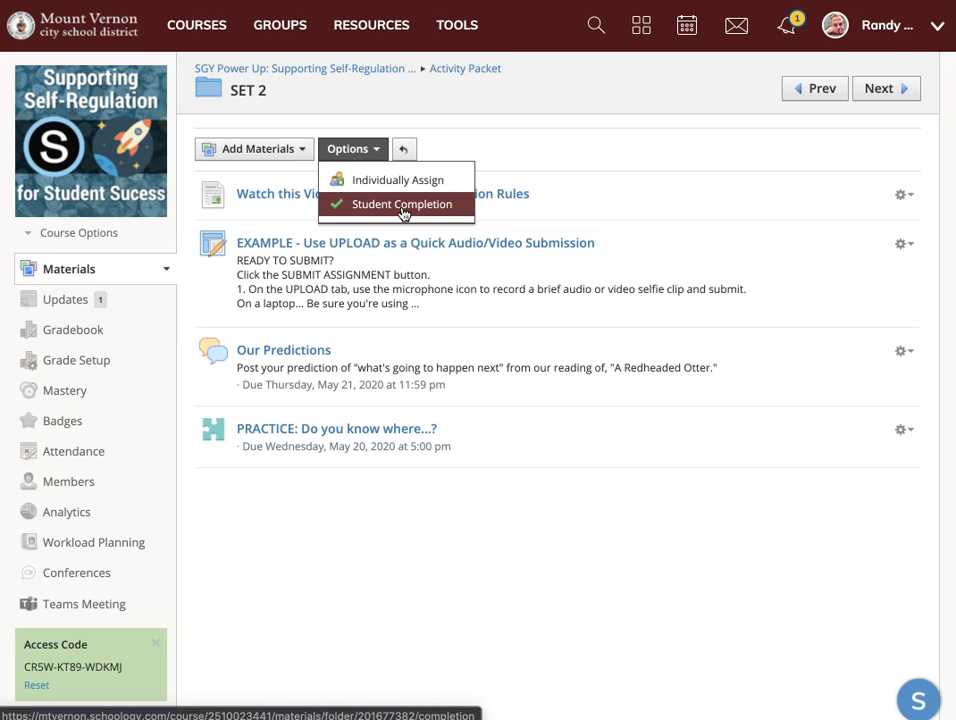
pyautogui.click(403, 205)
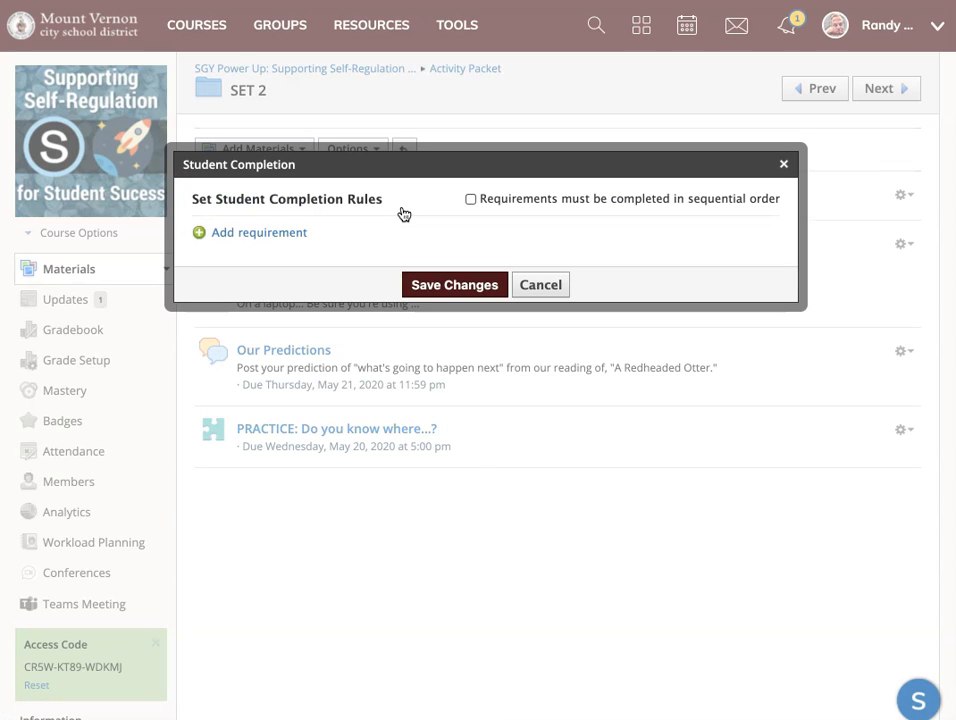
pyautogui.click(288, 236)
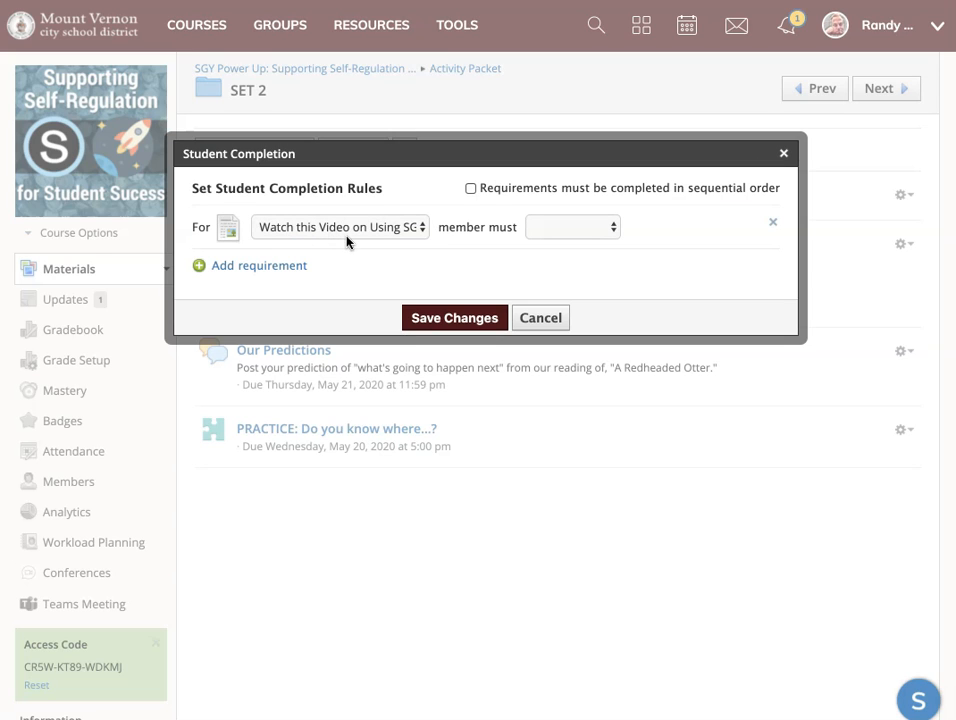
pyautogui.click(354, 230)
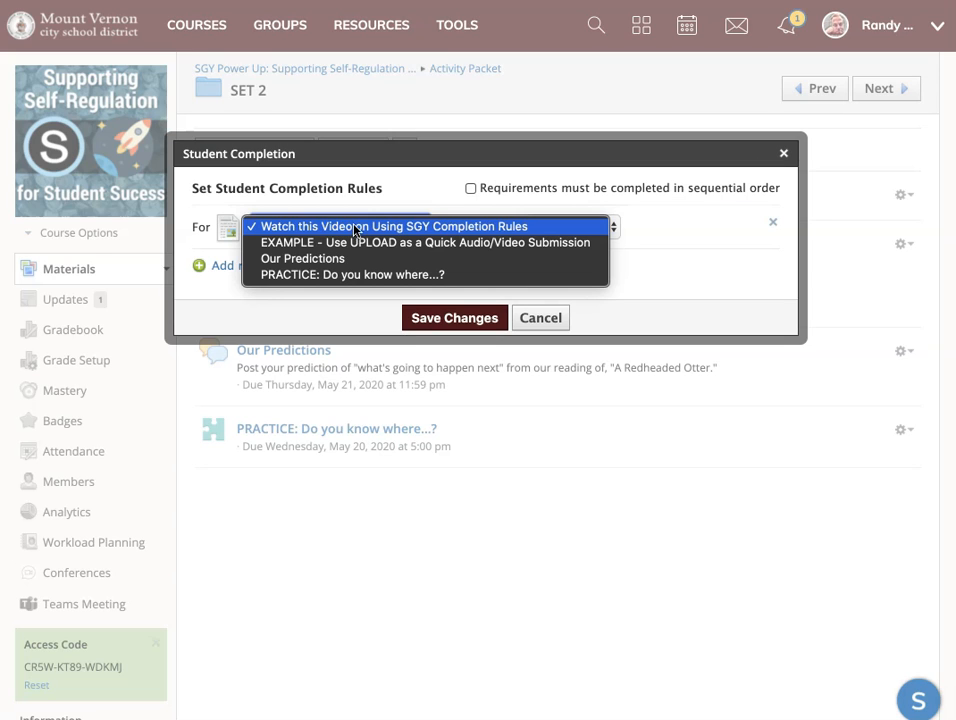
pyautogui.click(278, 228)
pyautogui.click(566, 228)
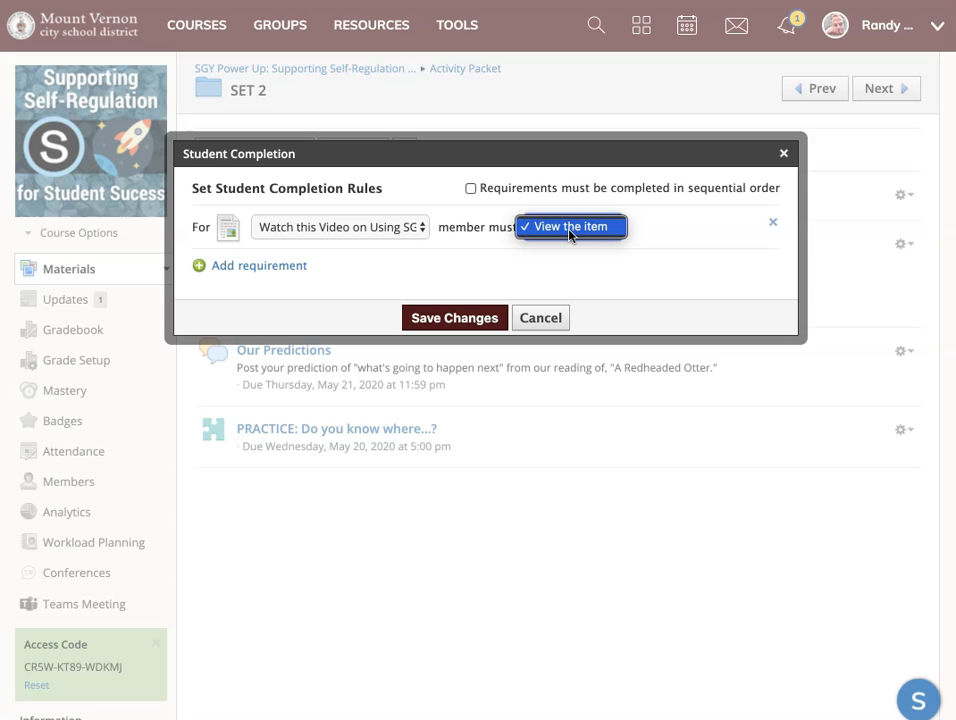
pyautogui.click(570, 234)
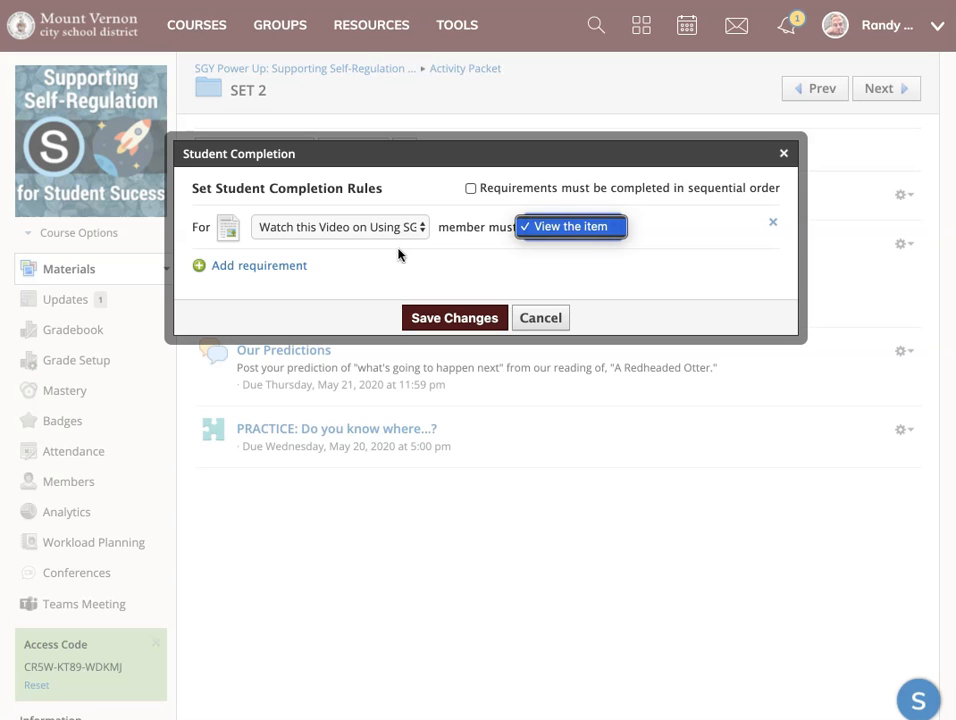
# Add a requirement that members make a submission for "EXAMPLE - Use UPLOAD as a Quick Audio/Video Submission".
pyautogui.click(291, 268)
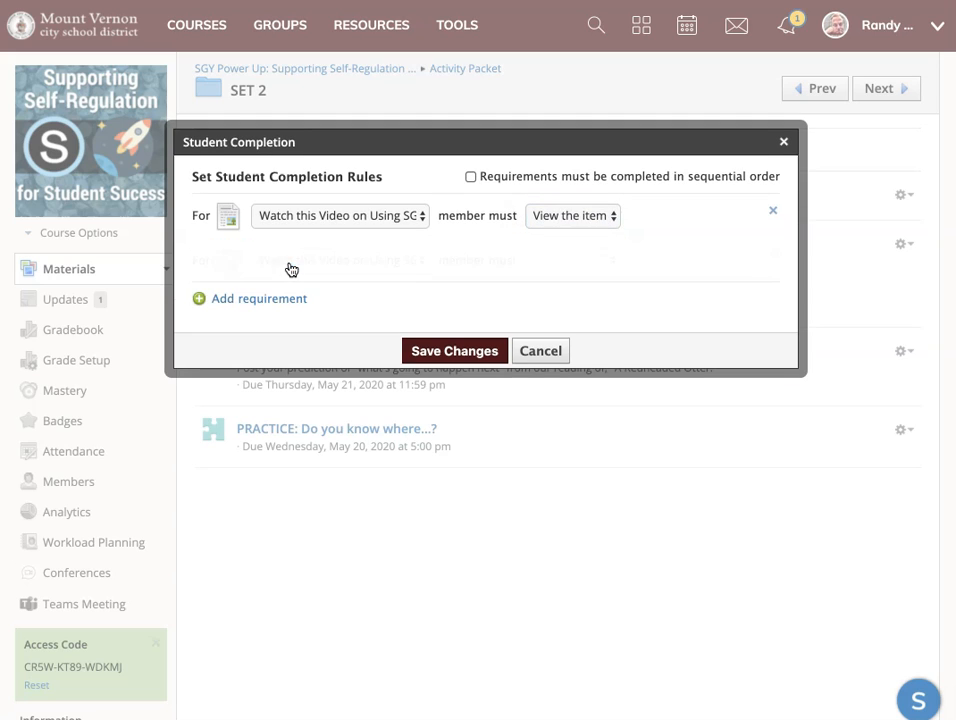
pyautogui.click(326, 262)
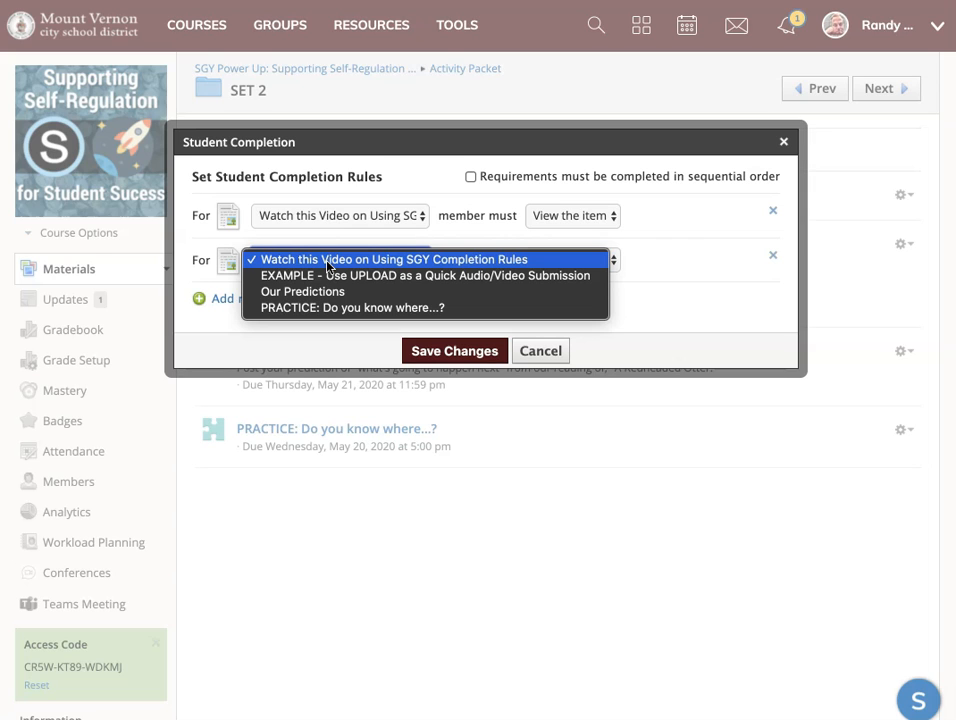
pyautogui.click(365, 277)
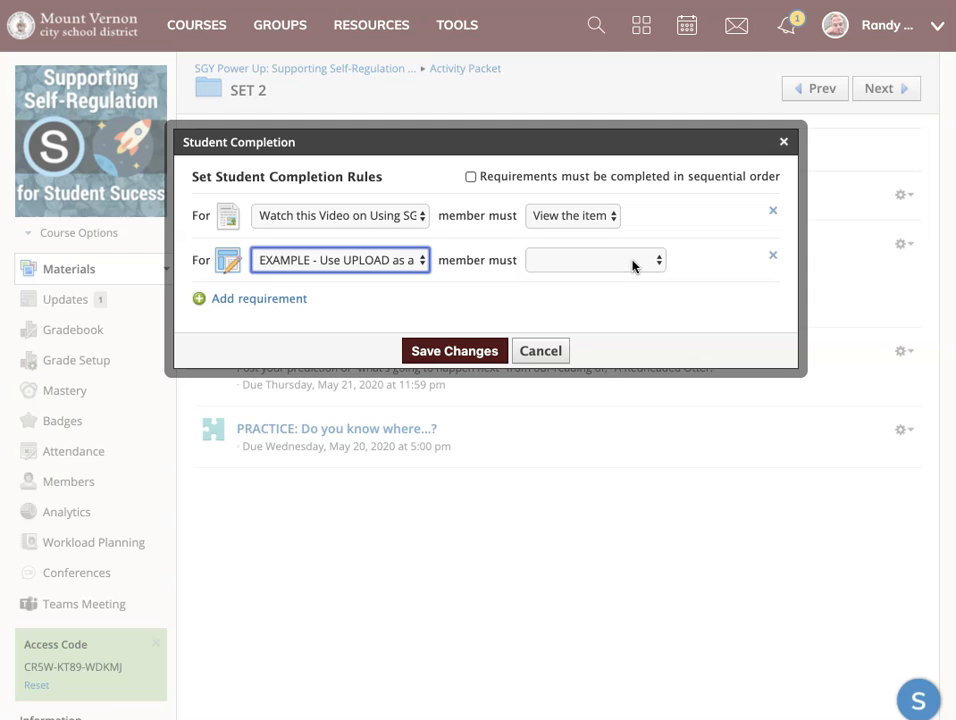
pyautogui.click(640, 263)
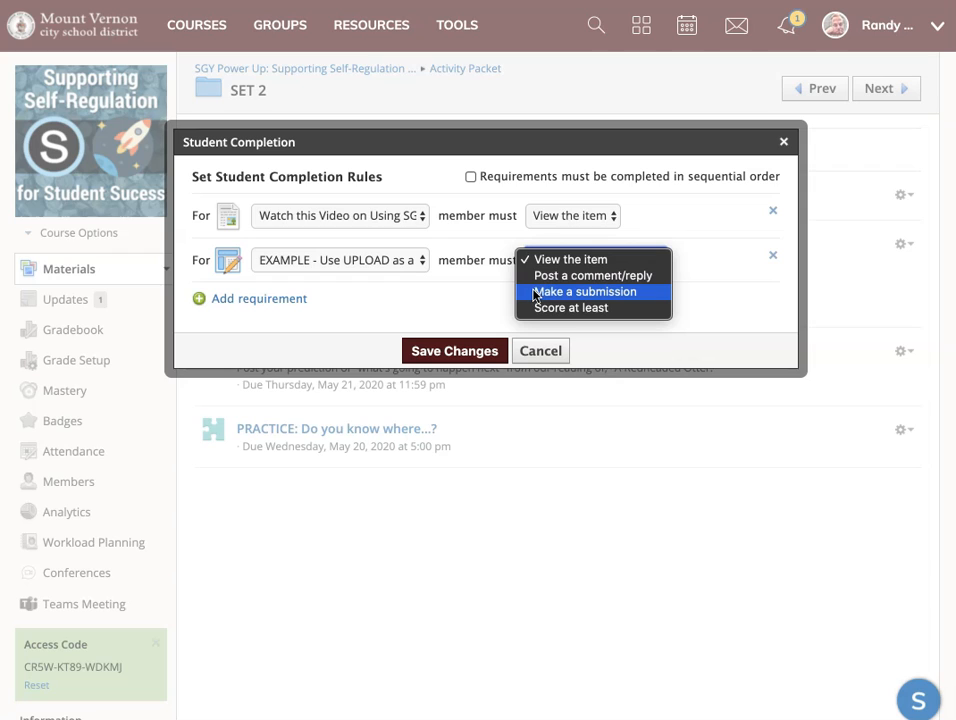
pyautogui.click(585, 292)
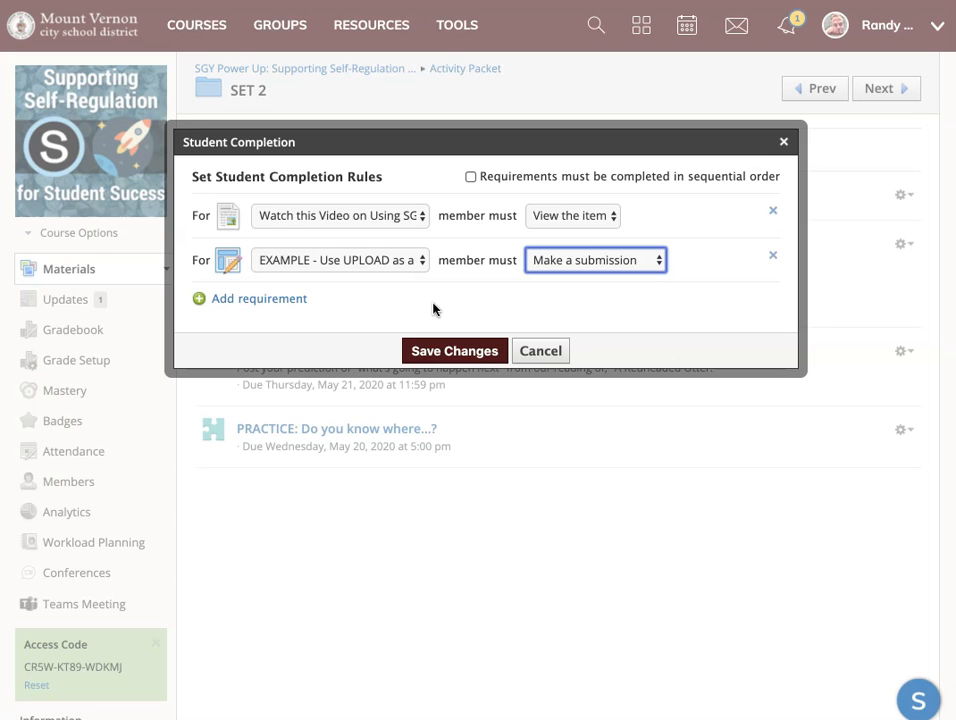
# Add a third completion requirement that members post a comment/reply in the "Our Predictions" discussion.
pyautogui.click(273, 304)
pyautogui.click(281, 294)
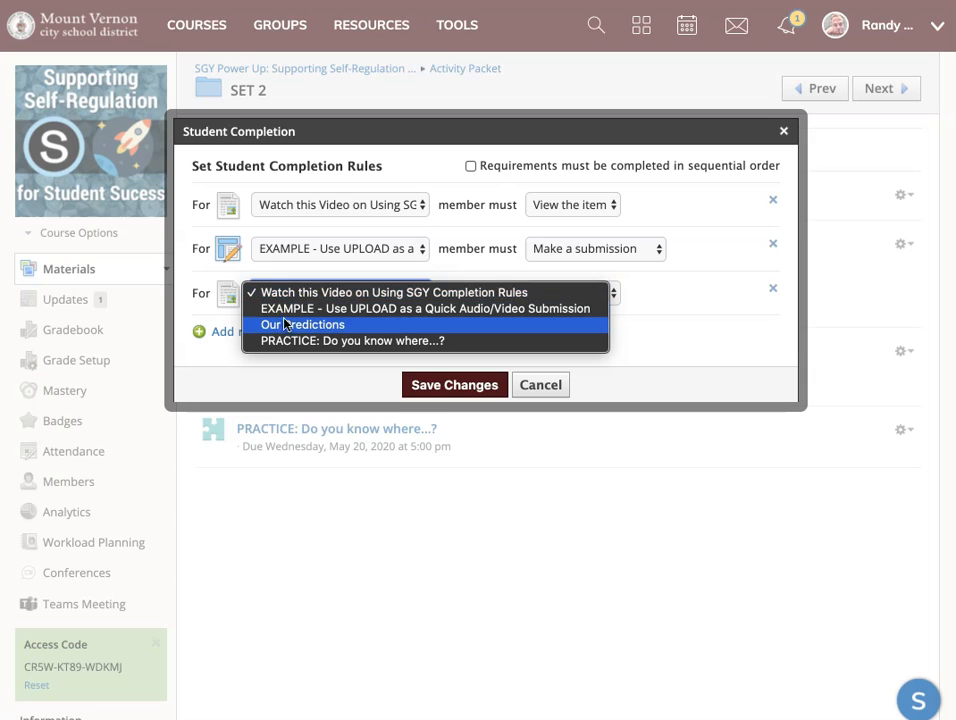
pyautogui.click(287, 324)
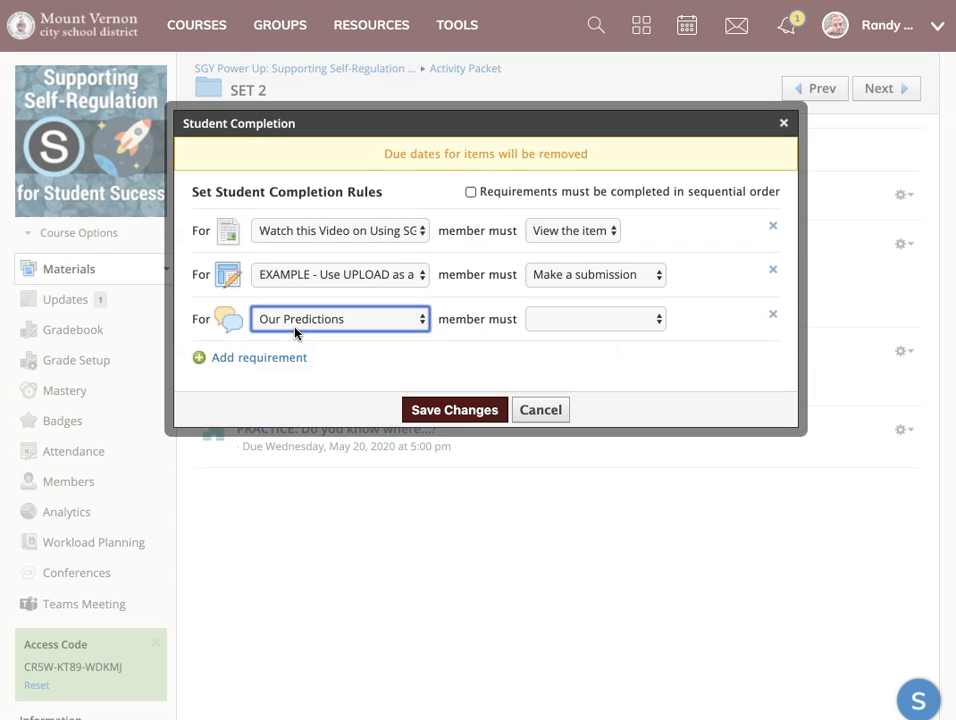
pyautogui.click(603, 320)
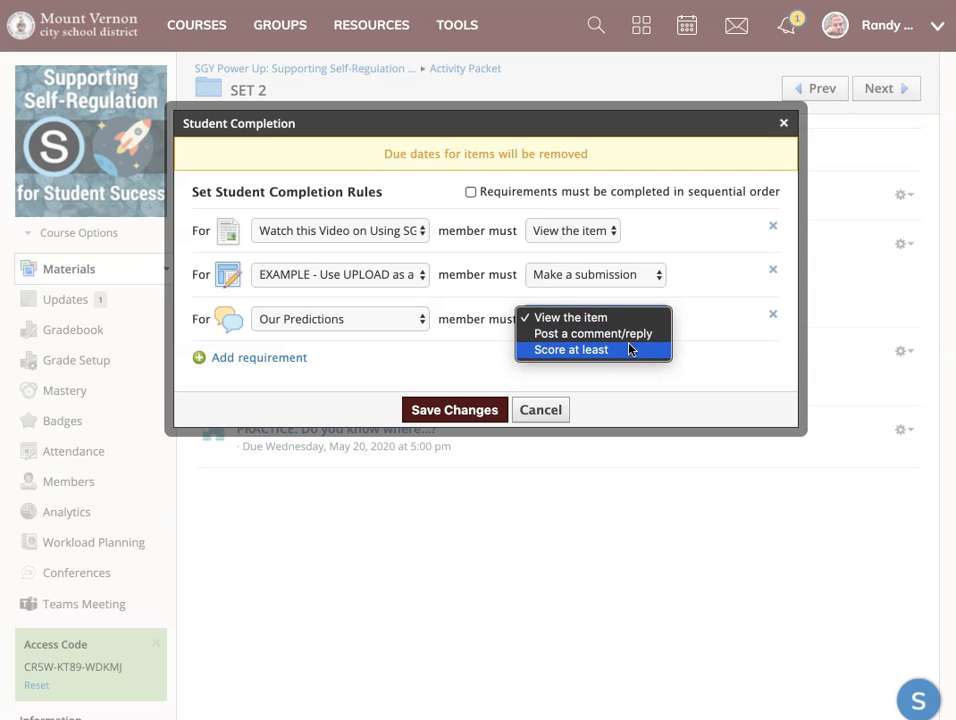
pyautogui.click(636, 341)
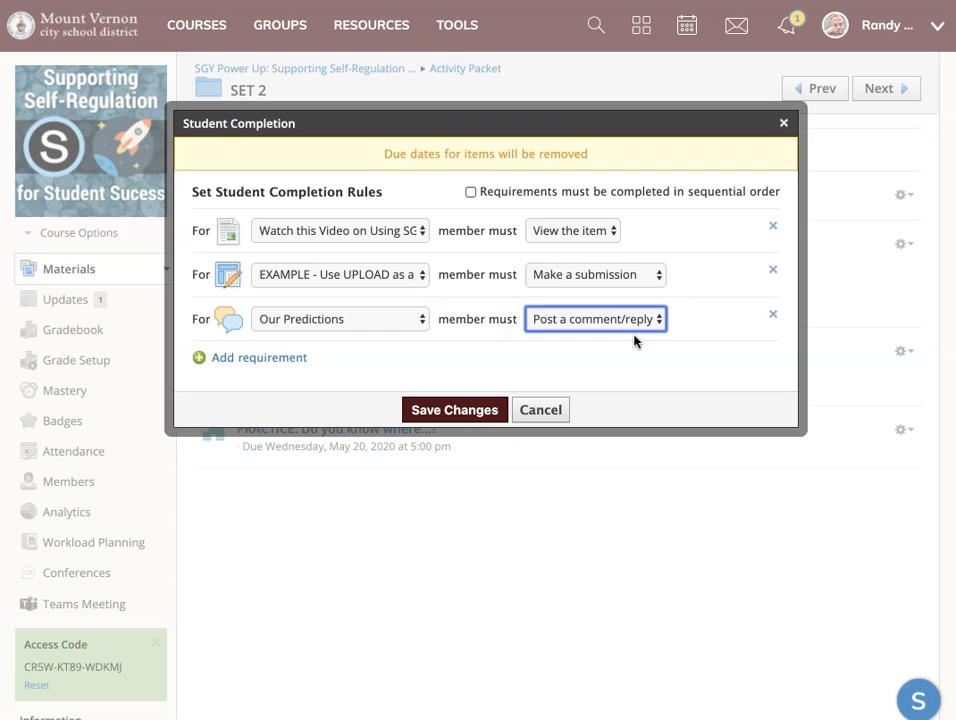
# Add a requirement for "PRACTICE: Do you know where...?", try Score at least, and set it to Make a submission.
pyautogui.click(287, 358)
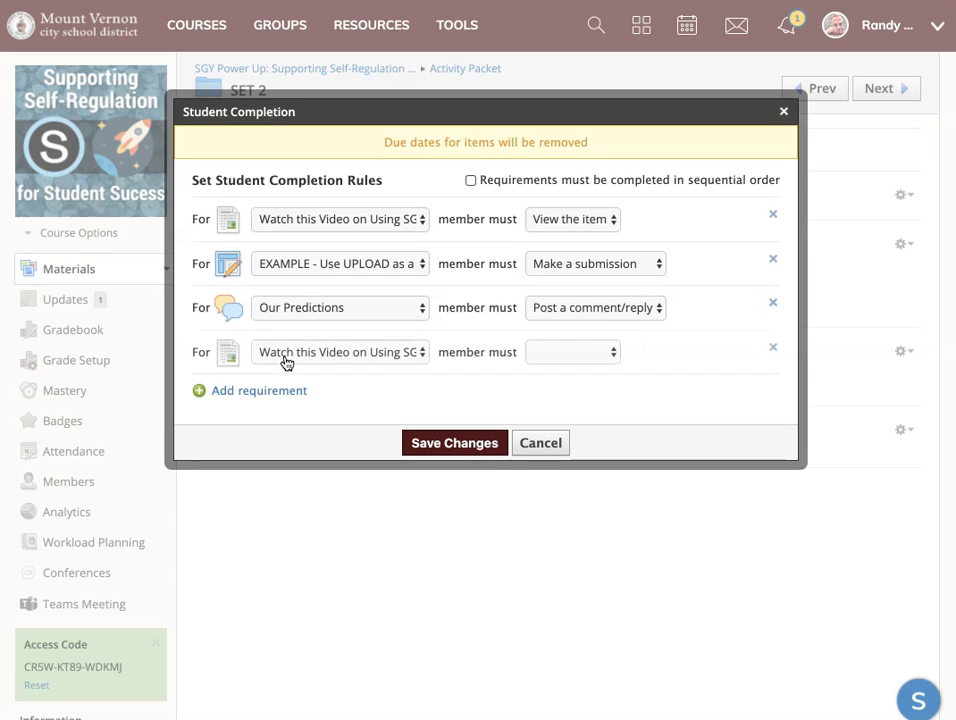
pyautogui.click(305, 352)
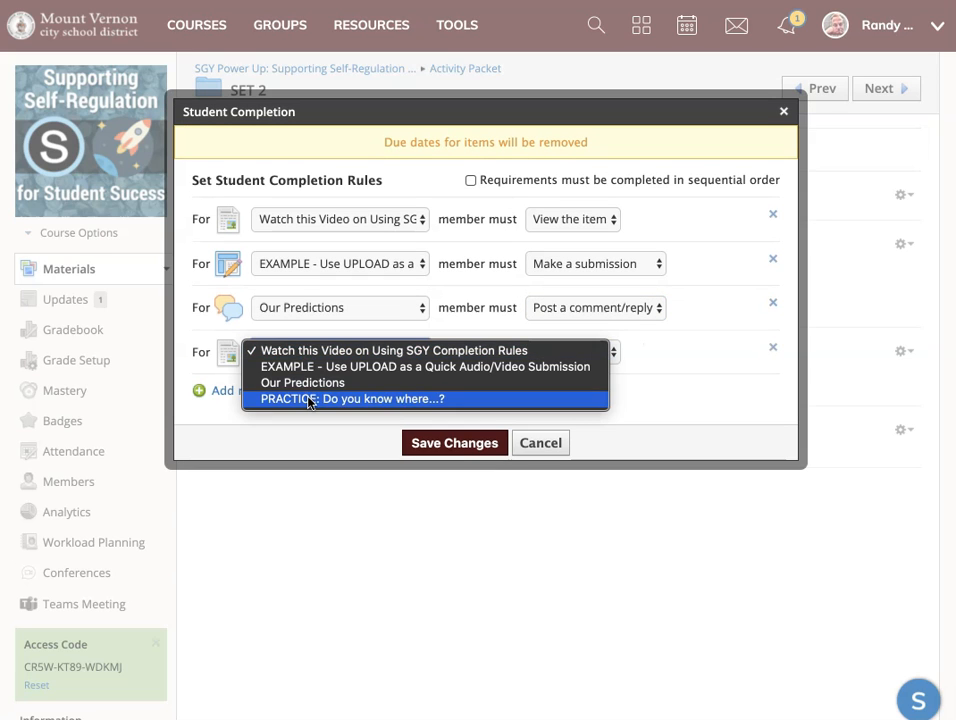
pyautogui.click(309, 399)
pyautogui.click(585, 352)
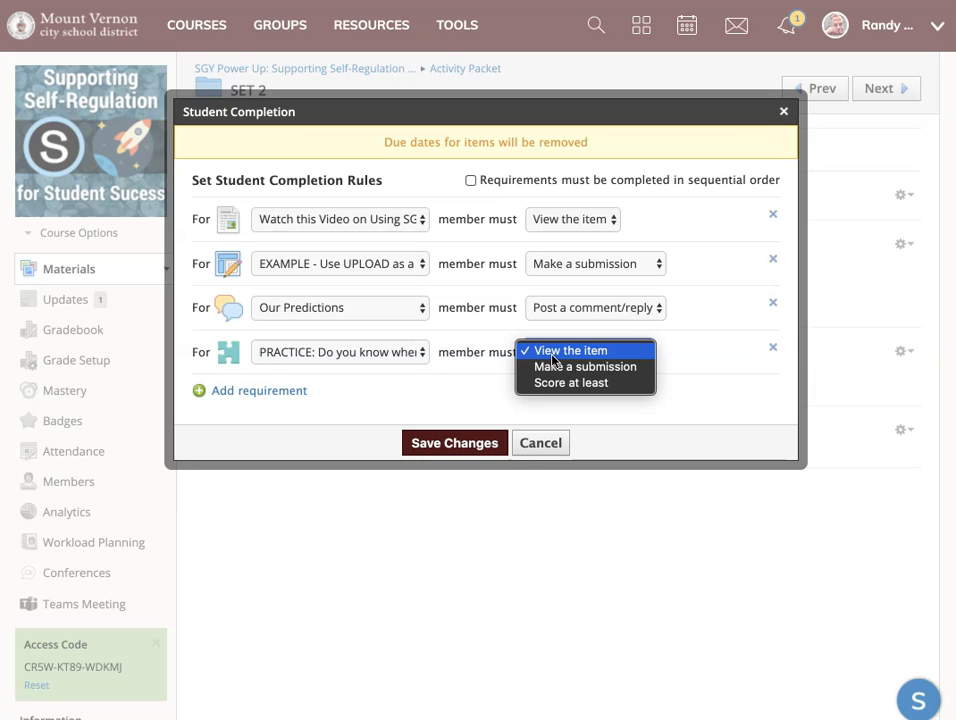
pyautogui.click(571, 384)
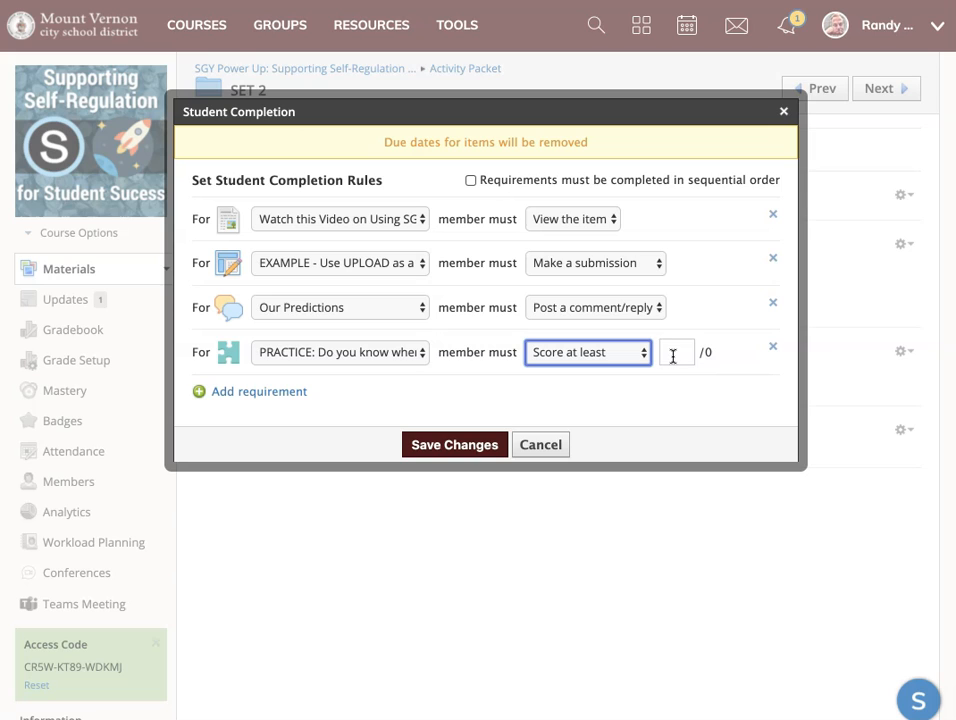
pyautogui.click(625, 356)
pyautogui.click(606, 336)
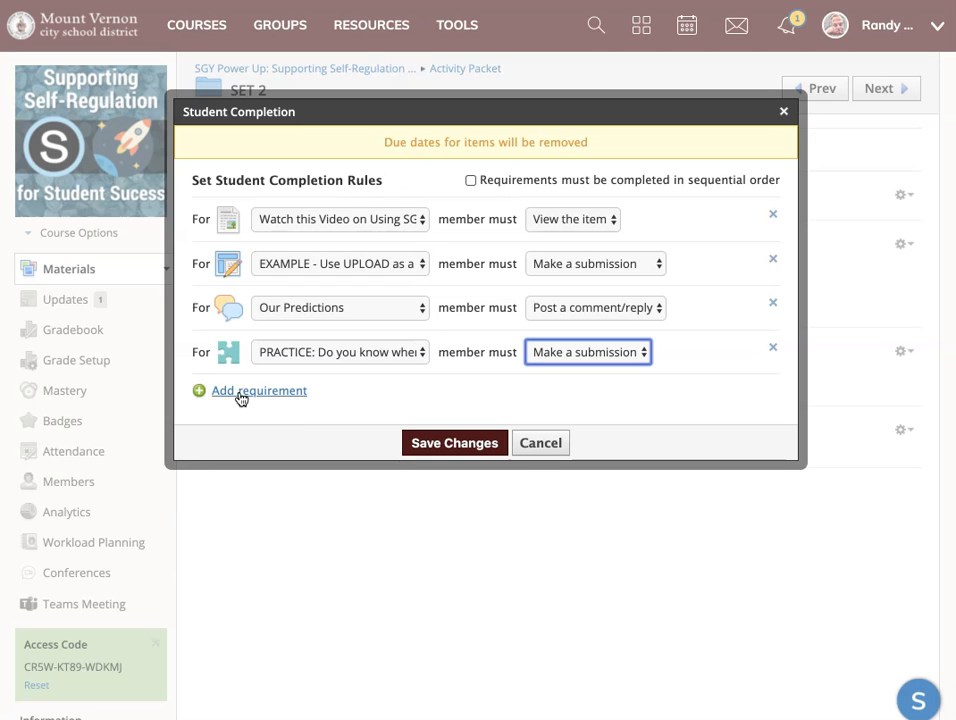
# Remove the completion requirements for "PRACTICE: Do you know where...?" and the "Our Predictions" discussion.
pyautogui.click(275, 220)
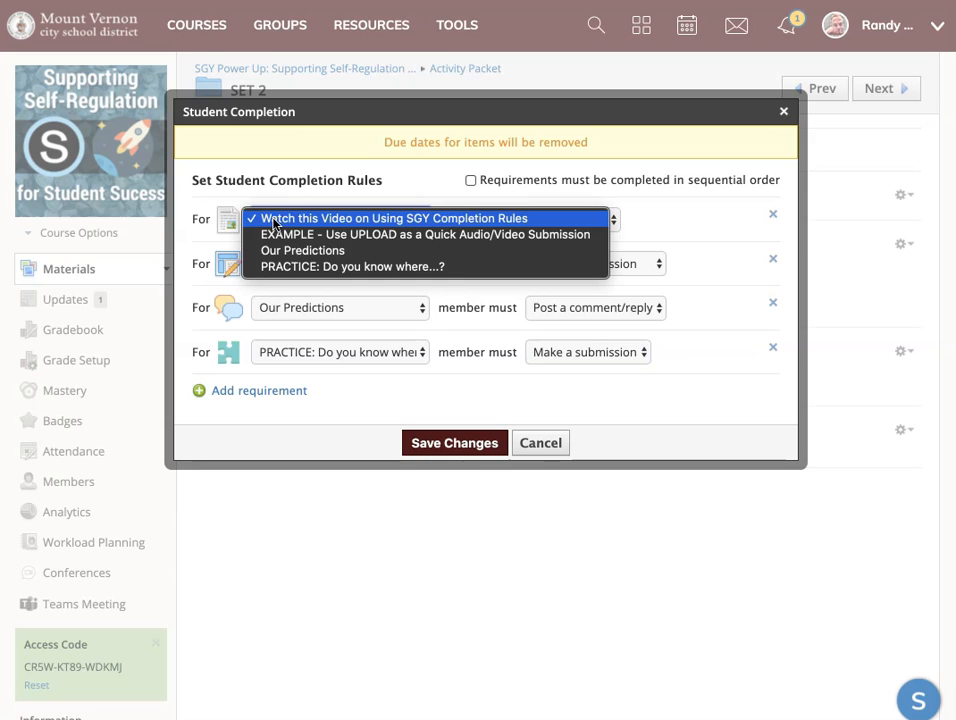
pyautogui.click(275, 222)
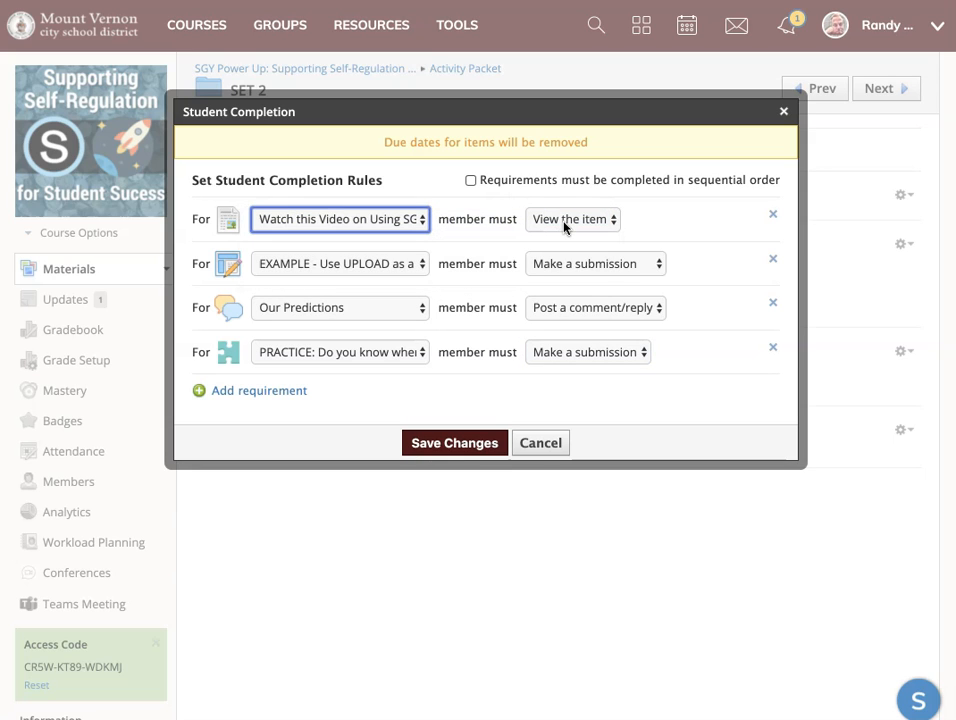
pyautogui.click(773, 348)
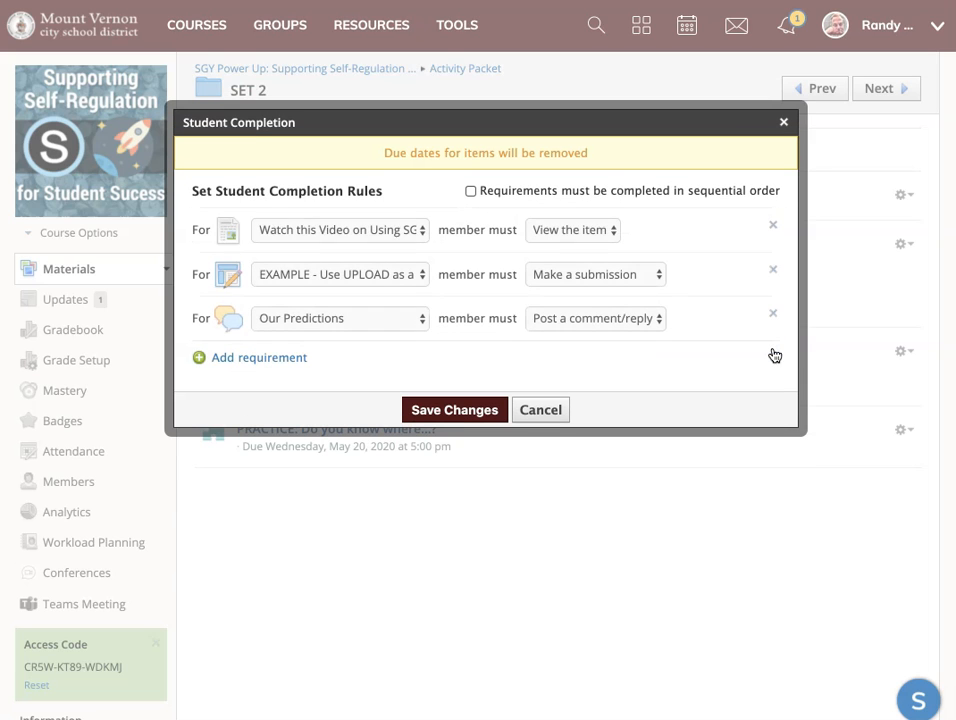
pyautogui.click(775, 315)
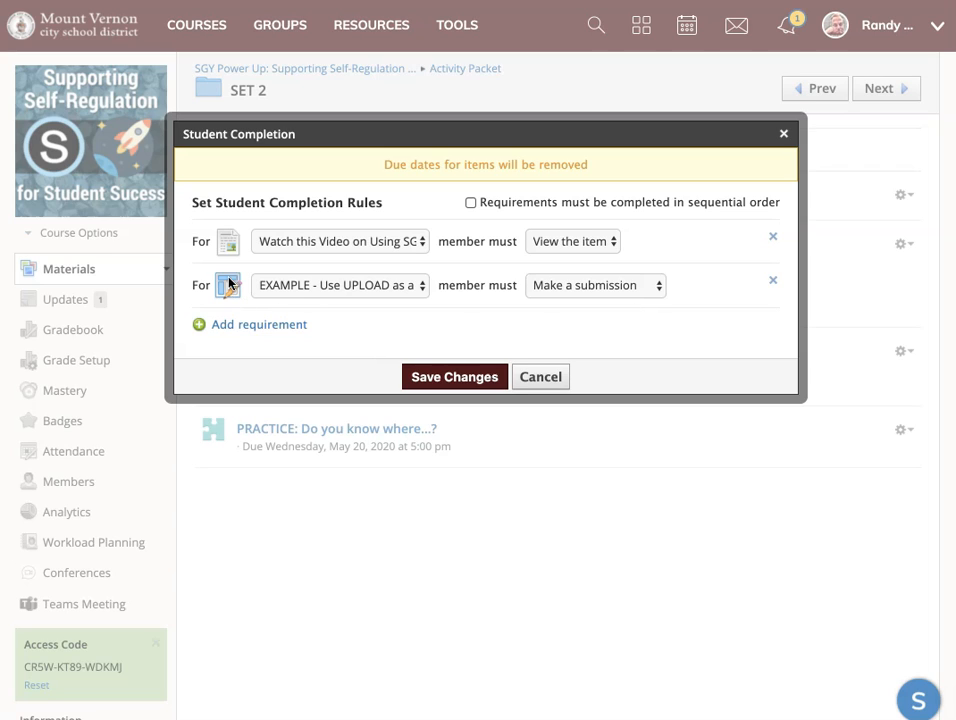
# Require both View the item and Make a submission for "EXAMPLE - Use UPLOAD as a Quick Audio/Video Submission", and save the completion rules.
pyautogui.click(640, 287)
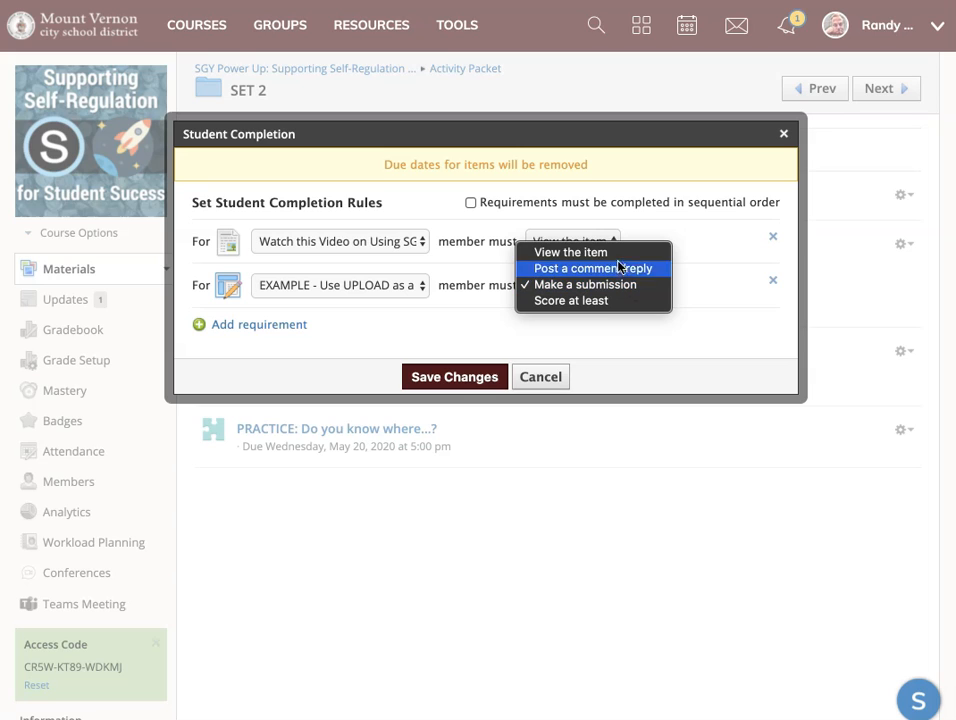
pyautogui.click(602, 254)
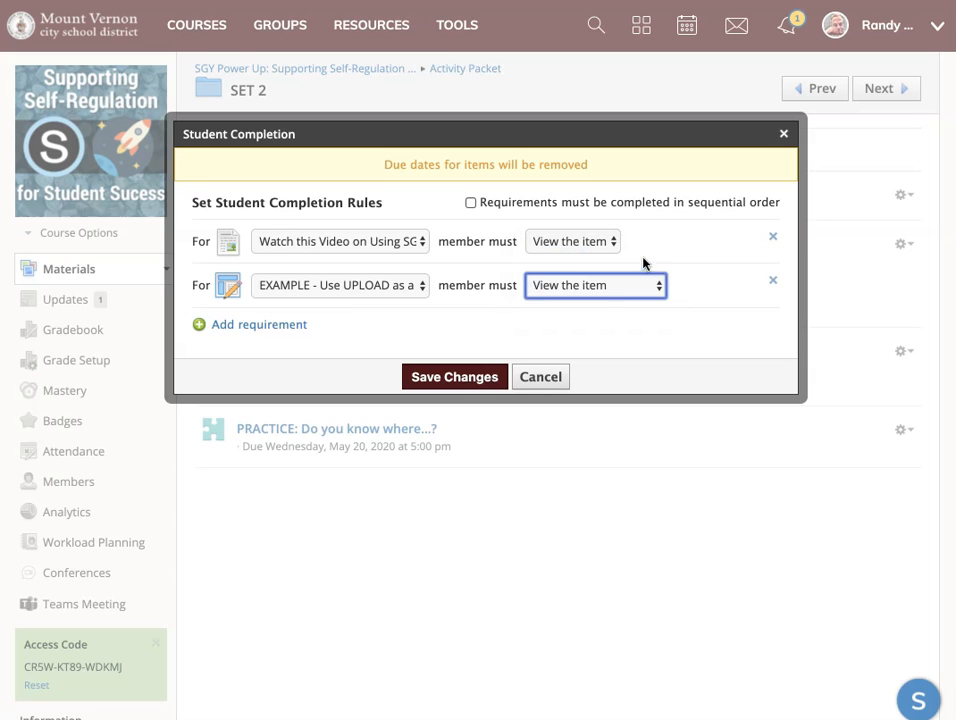
pyautogui.click(265, 328)
pyautogui.click(320, 322)
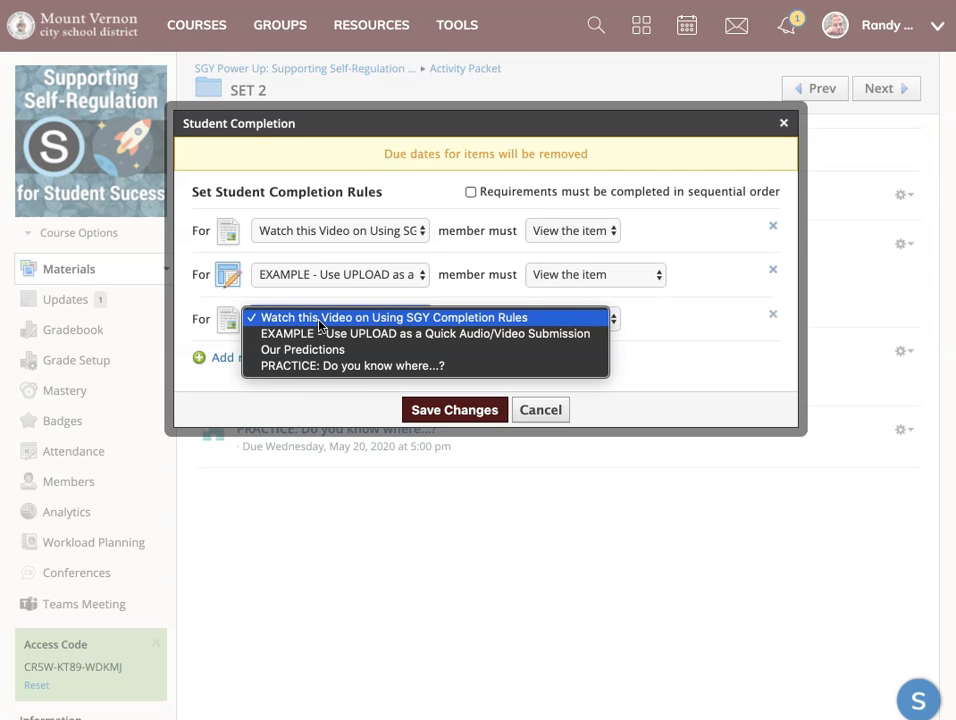
pyautogui.click(316, 340)
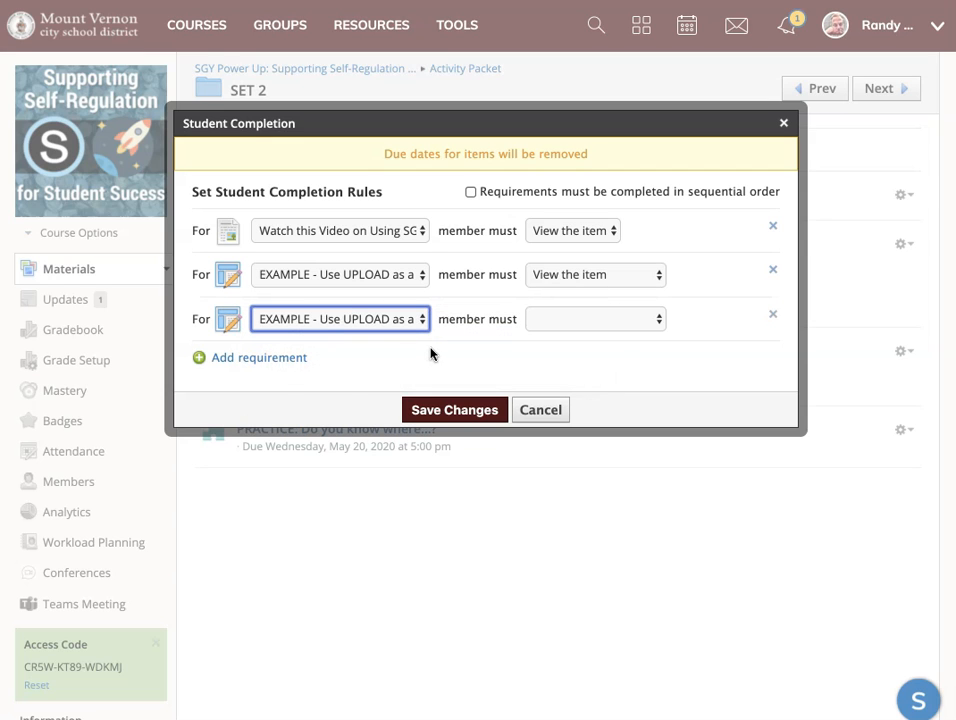
pyautogui.click(592, 320)
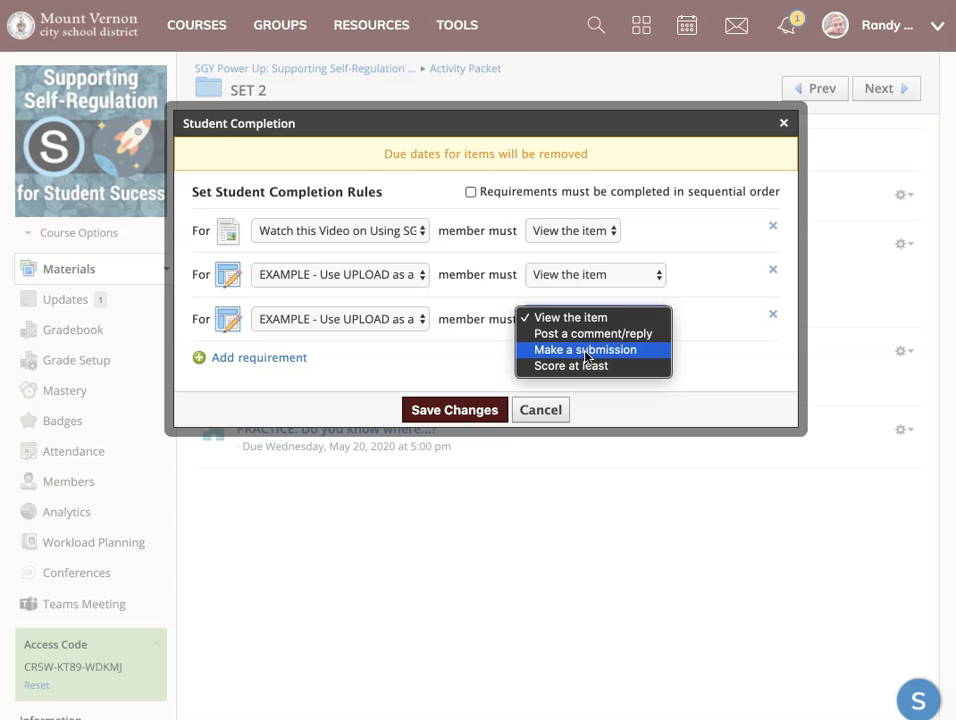
pyautogui.click(587, 350)
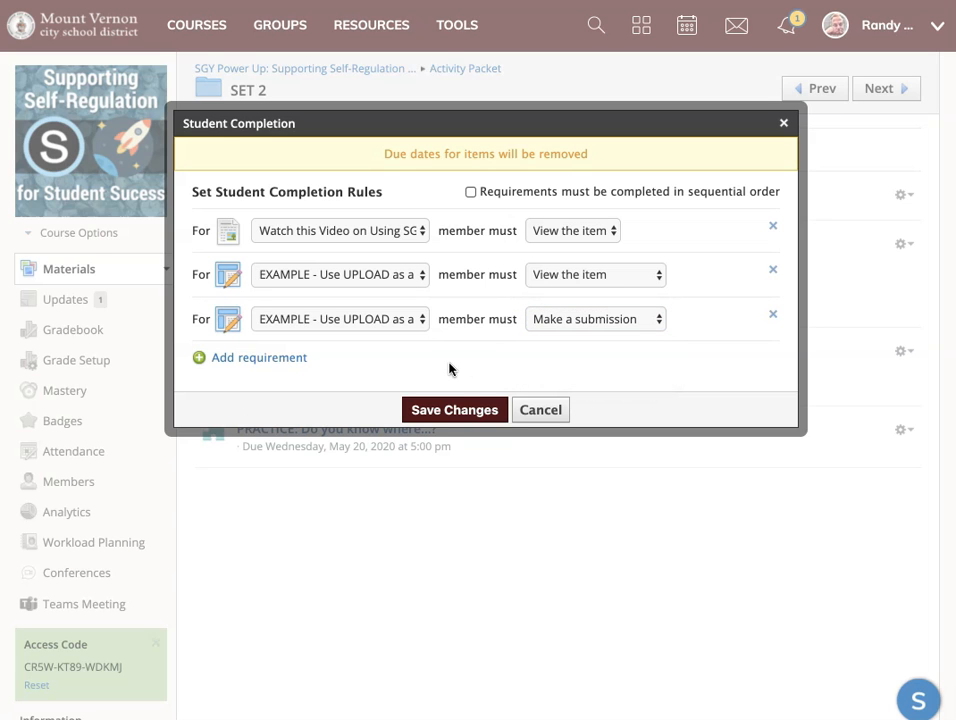
pyautogui.click(455, 410)
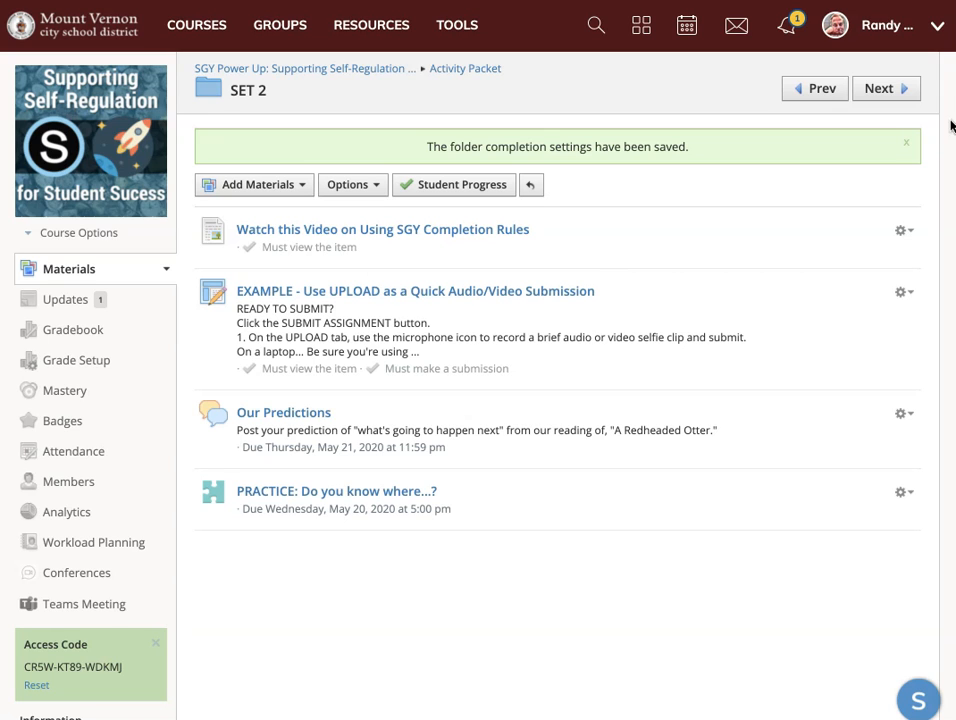
pyautogui.click(907, 143)
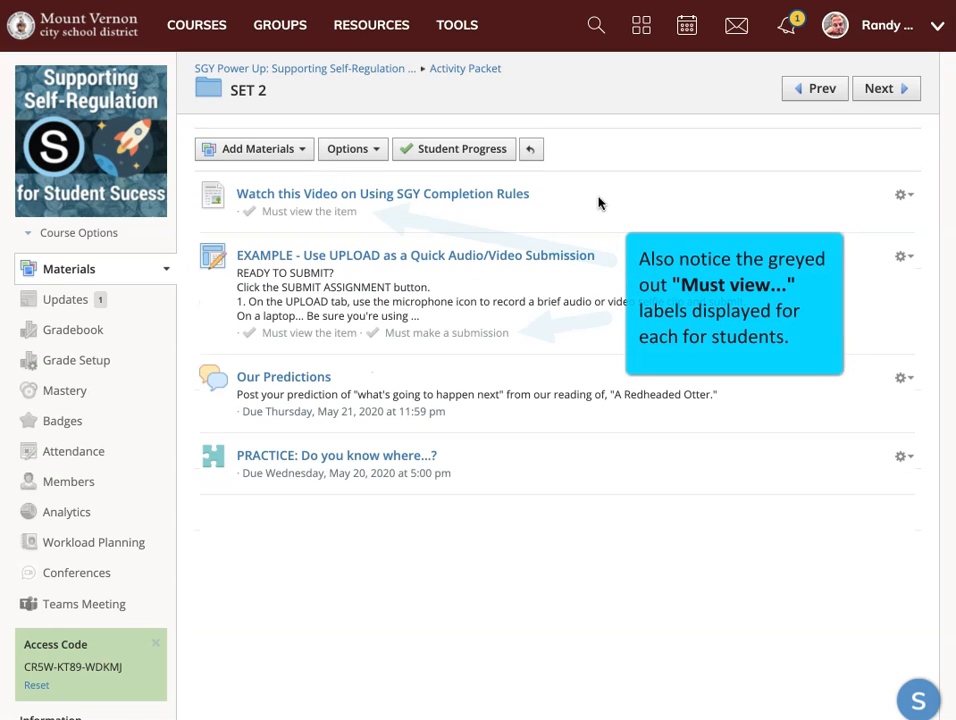
# Open SET 2's Student Progress report, look through the member list, and view the demo student's item-by-item progress.
pyautogui.click(467, 158)
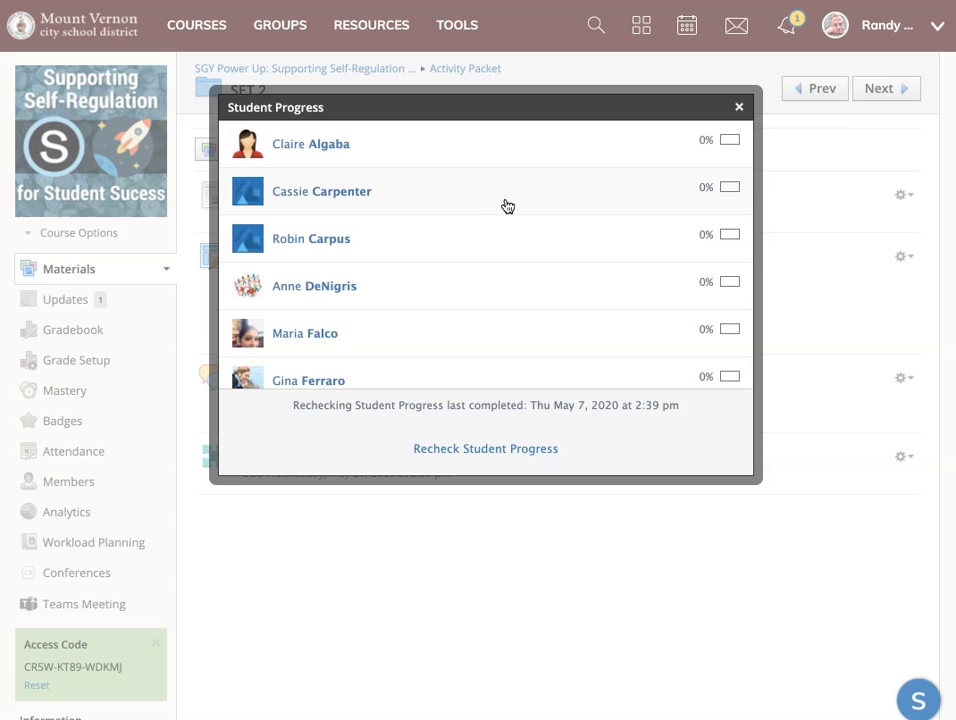
pyautogui.scroll(-2, 475, 209)
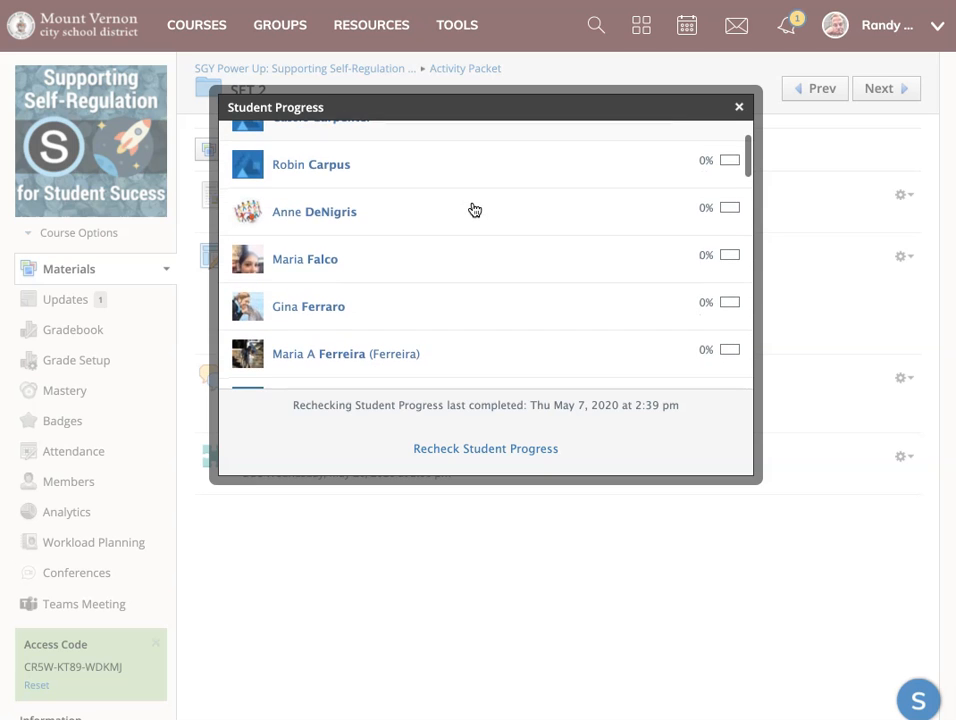
pyautogui.scroll(-7, 475, 209)
pyautogui.scroll(-8, 475, 209)
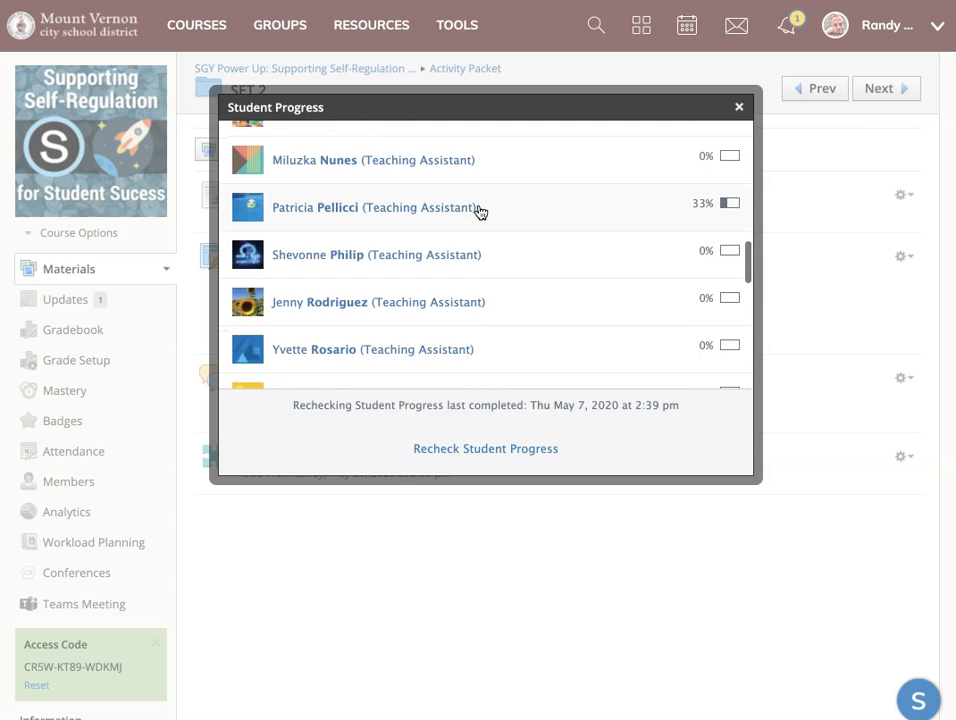
pyautogui.scroll(-8, 600, 237)
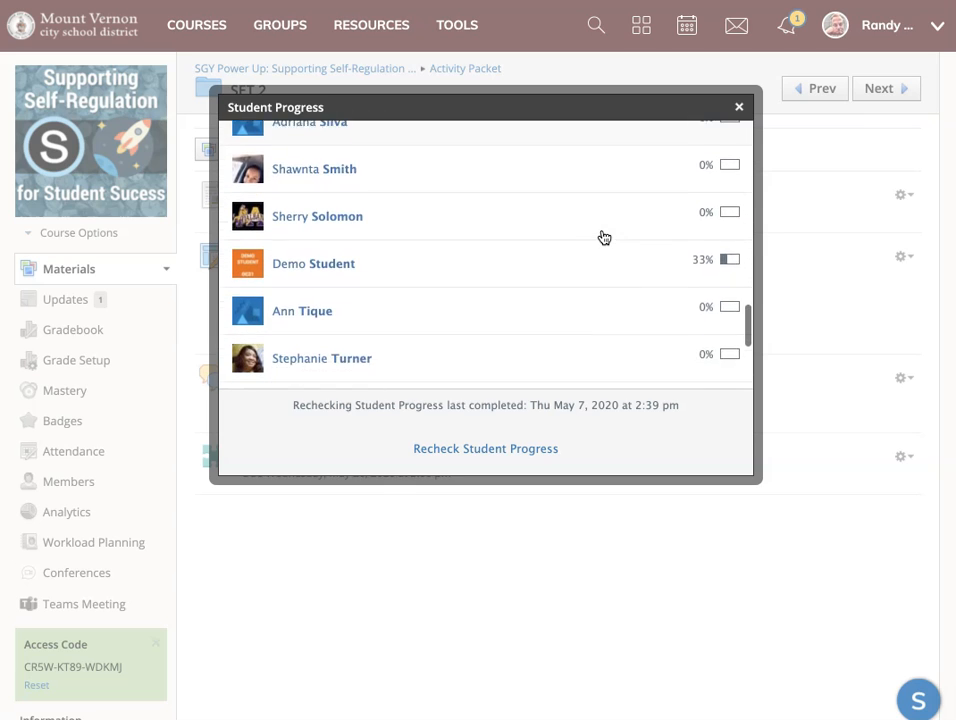
pyautogui.scroll(-1, 604, 237)
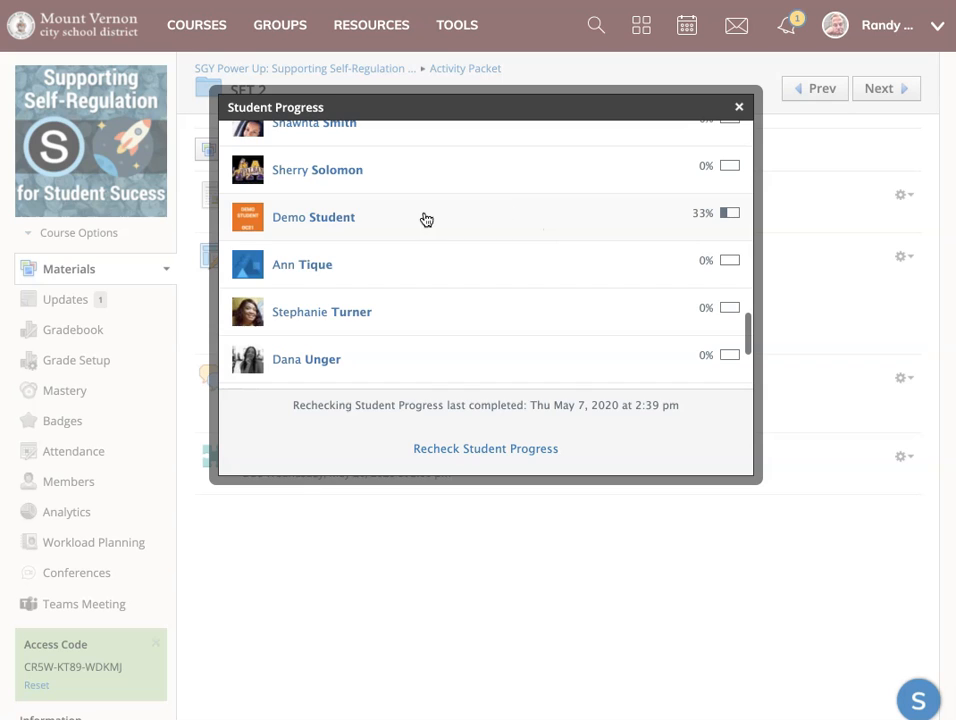
pyautogui.click(316, 217)
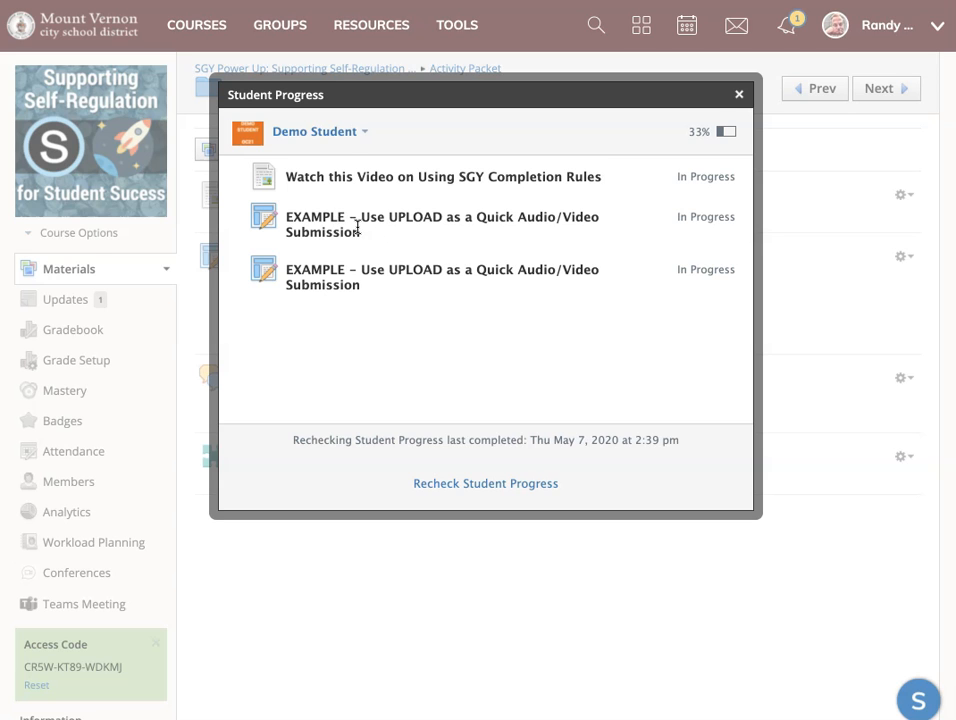
# Check the item-by-item SET 2 progress of two other course members, and close the progress report.
pyautogui.click(333, 135)
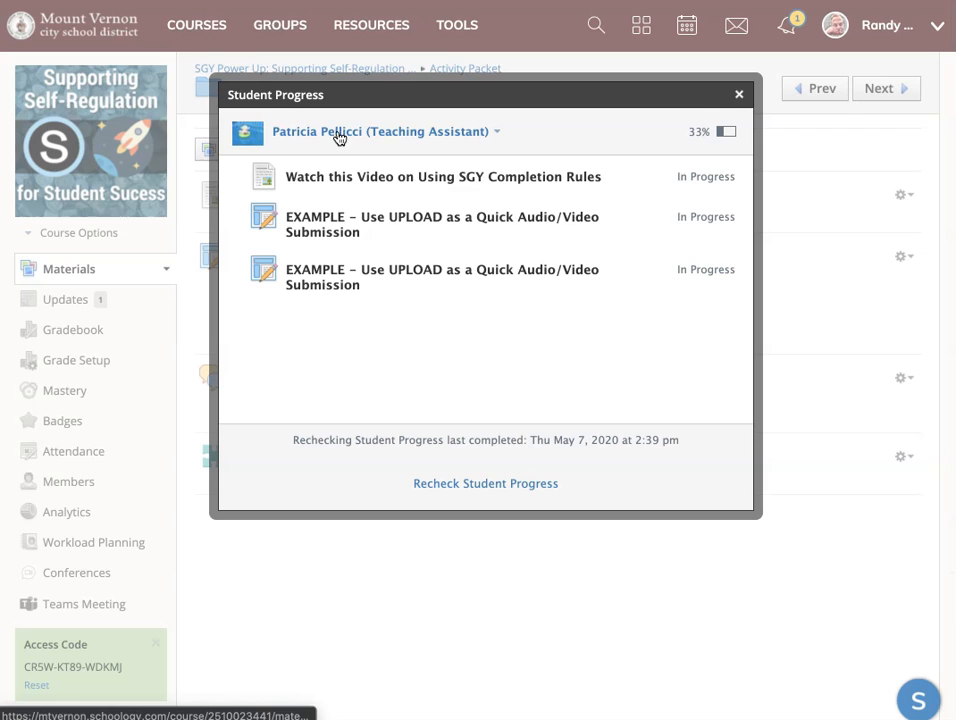
pyautogui.click(340, 137)
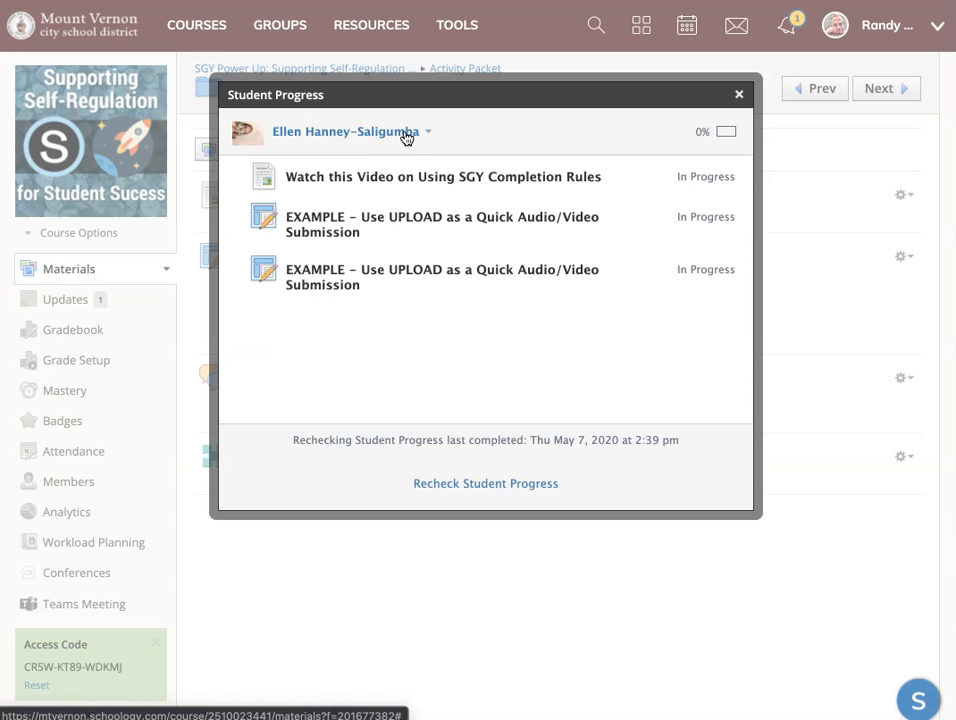
pyautogui.click(739, 94)
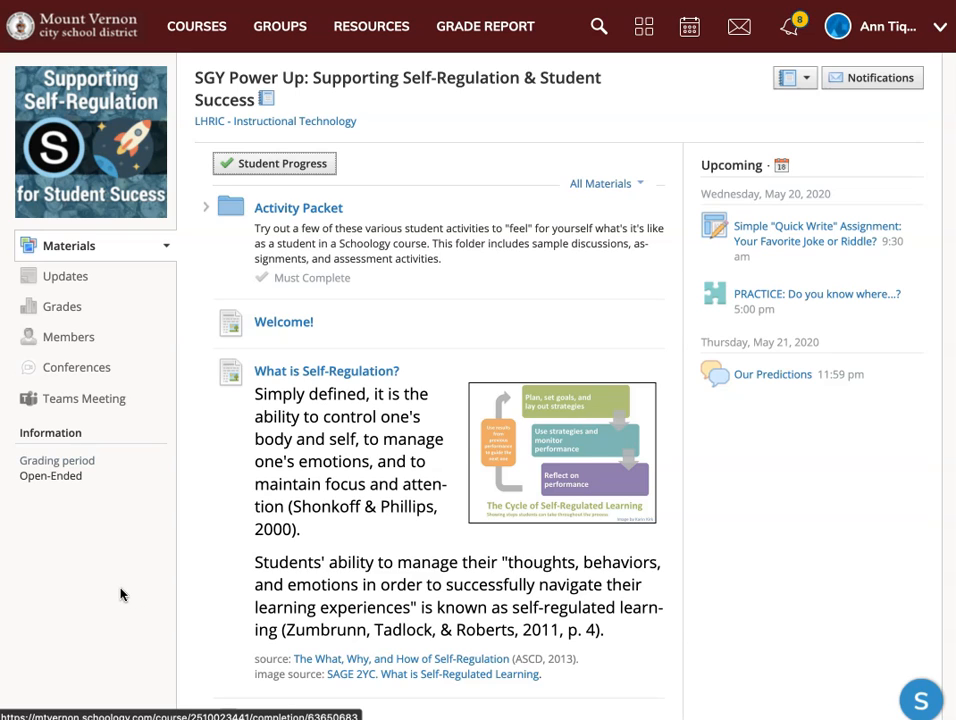
# In the student's view of the course, check the Student Progress details for SET 2 inside Activity Packet, and collapse that folder.
pyautogui.click(269, 166)
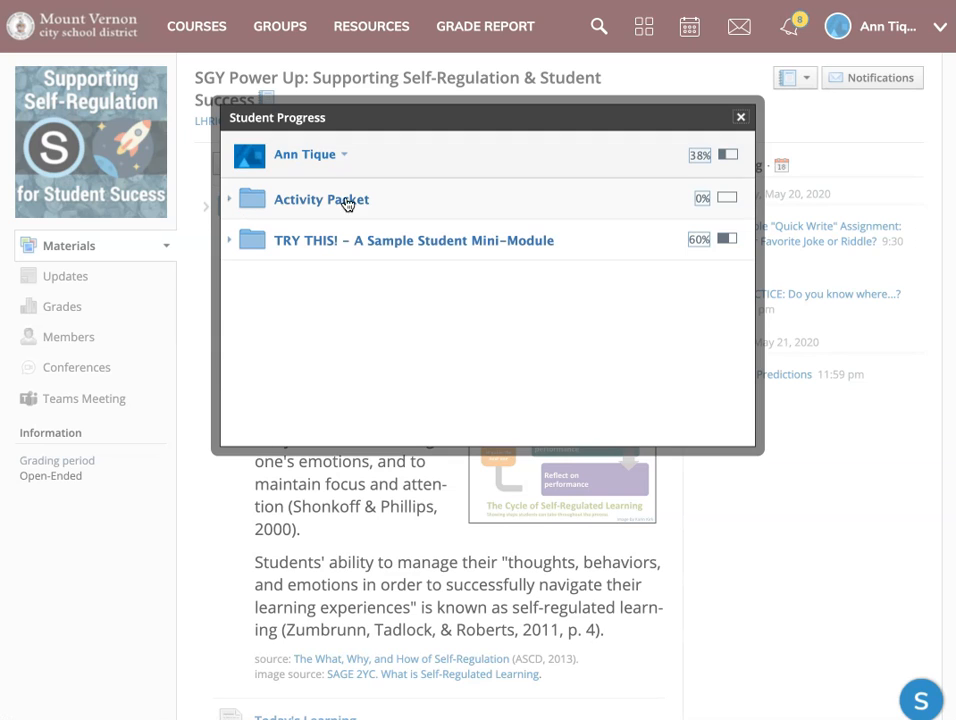
pyautogui.click(230, 202)
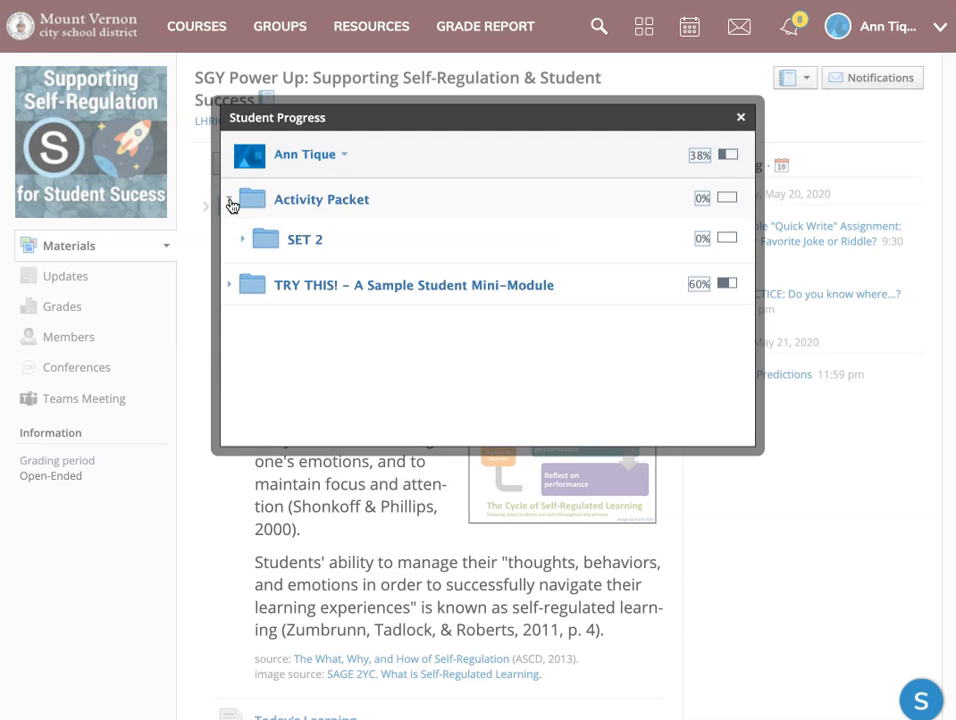
pyautogui.click(244, 243)
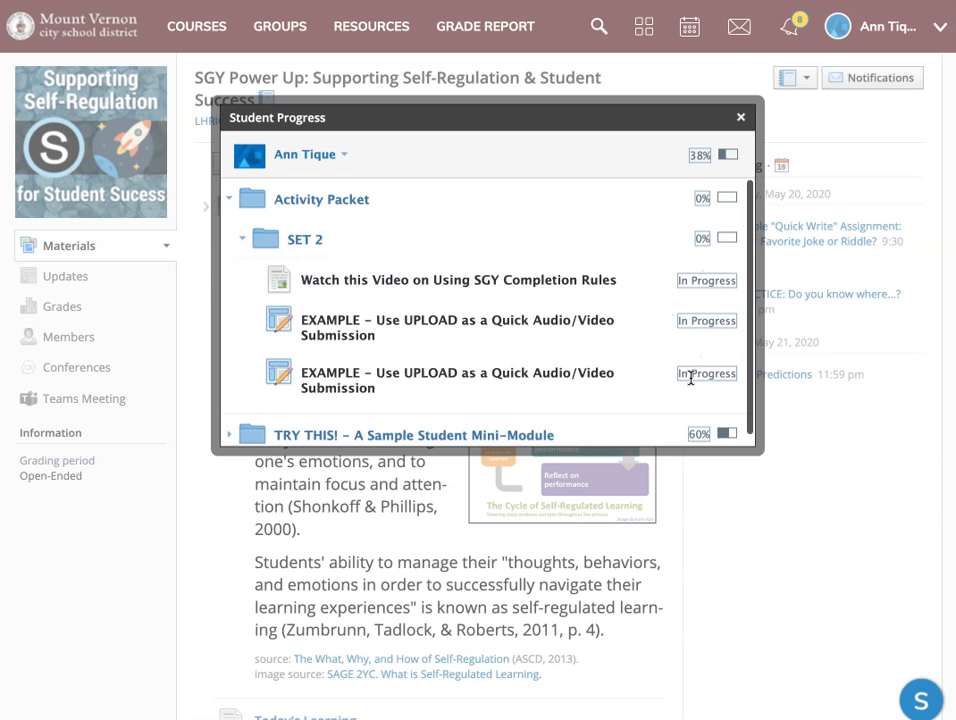
pyautogui.scroll(-1, 551, 314)
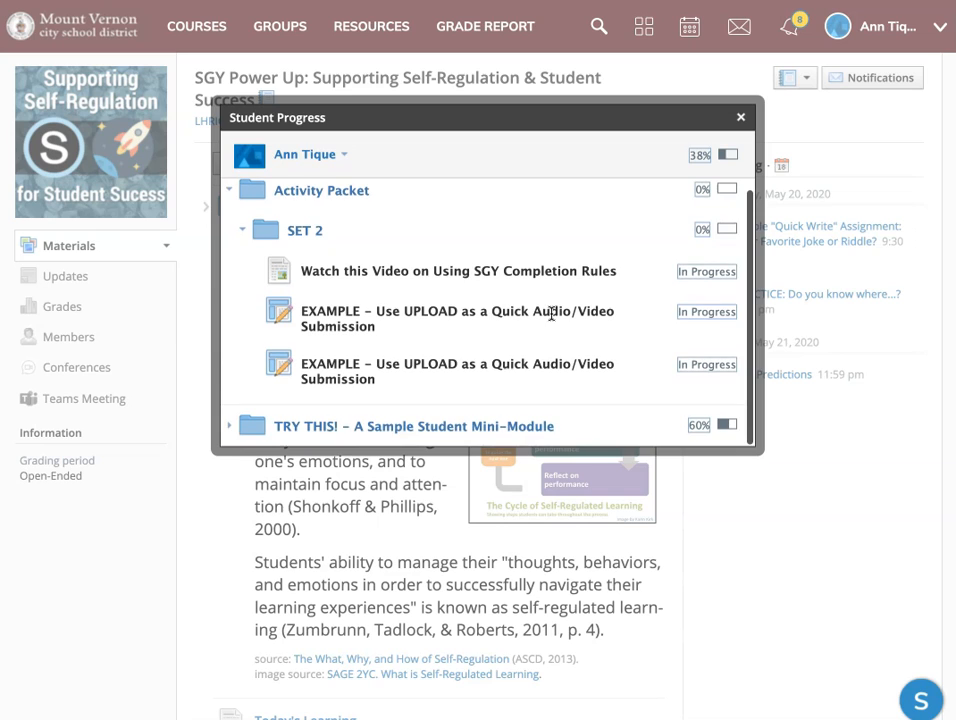
pyautogui.click(229, 193)
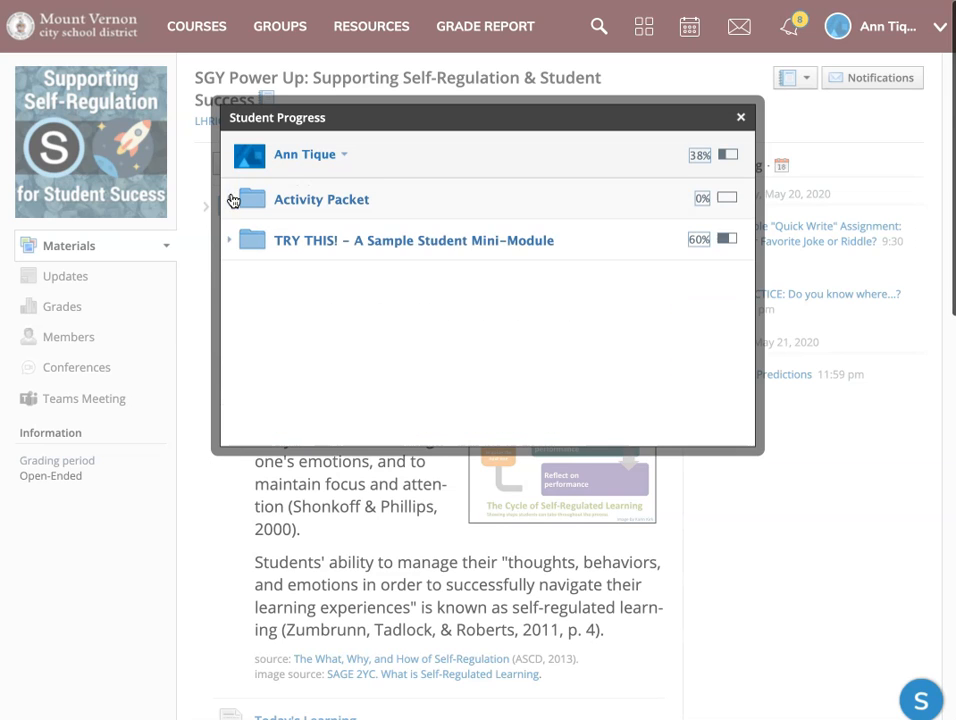
# Review the student's item progress in "TRY THIS! - A Sample Student Mini-Module", and close the progress report.
pyautogui.click(231, 241)
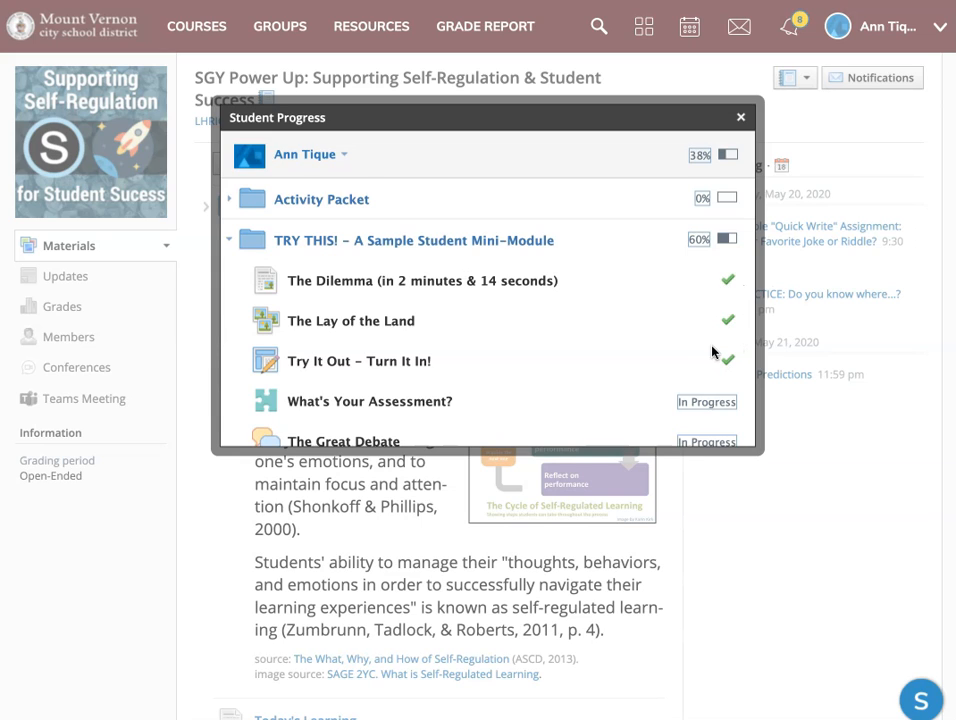
pyautogui.scroll(-1, 597, 347)
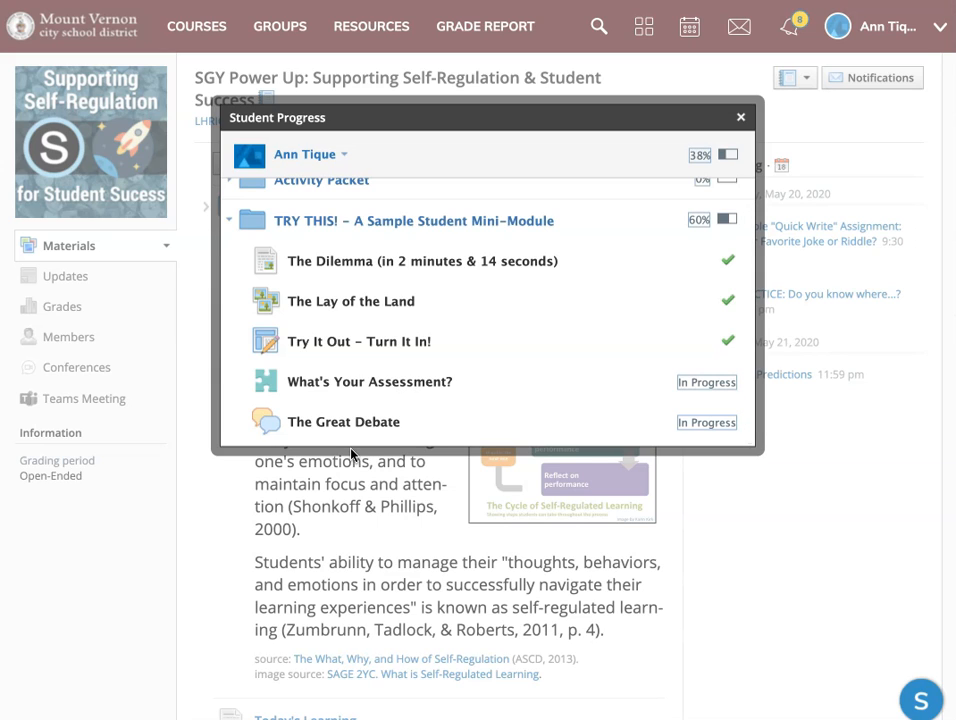
pyautogui.click(741, 119)
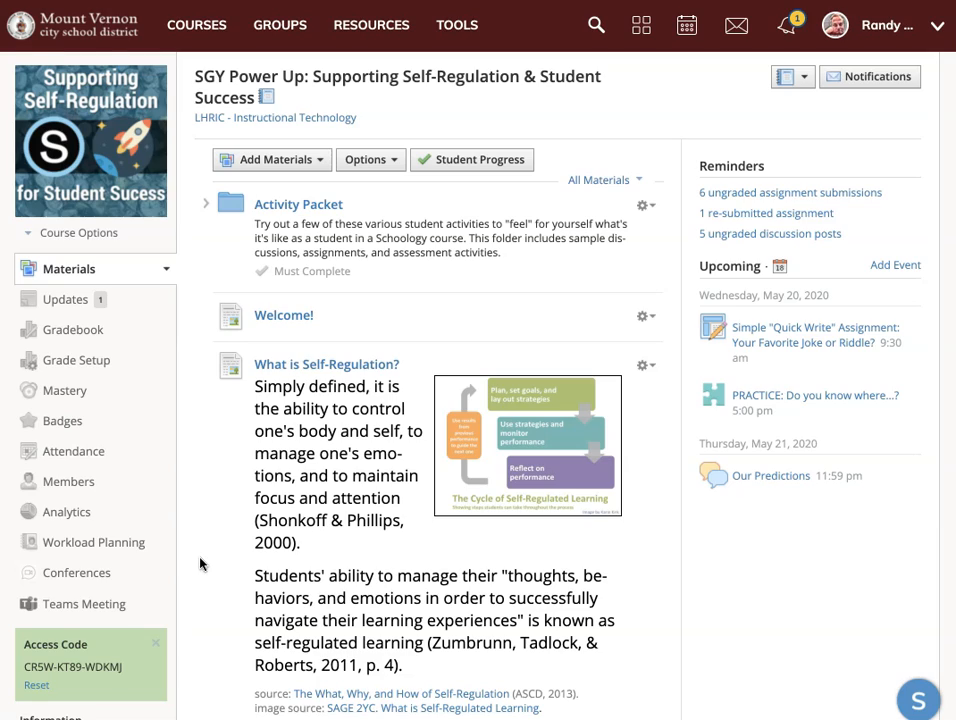
# In the teacher's view, examine the completion requirements in the "TRY THIS! - A Sample Student Mini-Module" folder, and return to the course's main materials page.
pyautogui.scroll(-10, 199, 560)
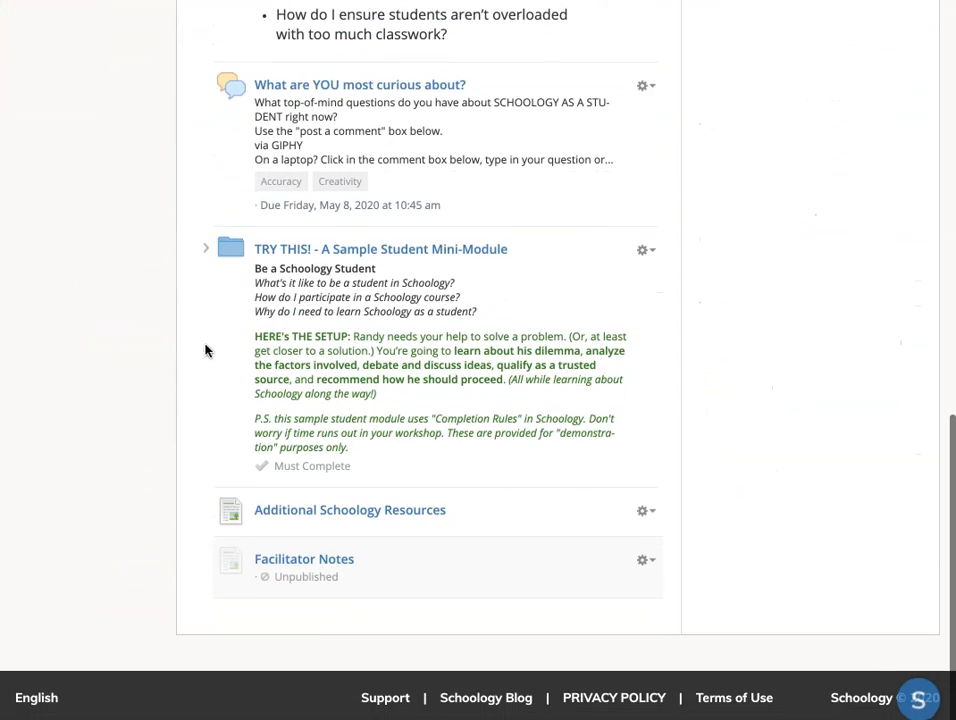
pyautogui.click(309, 256)
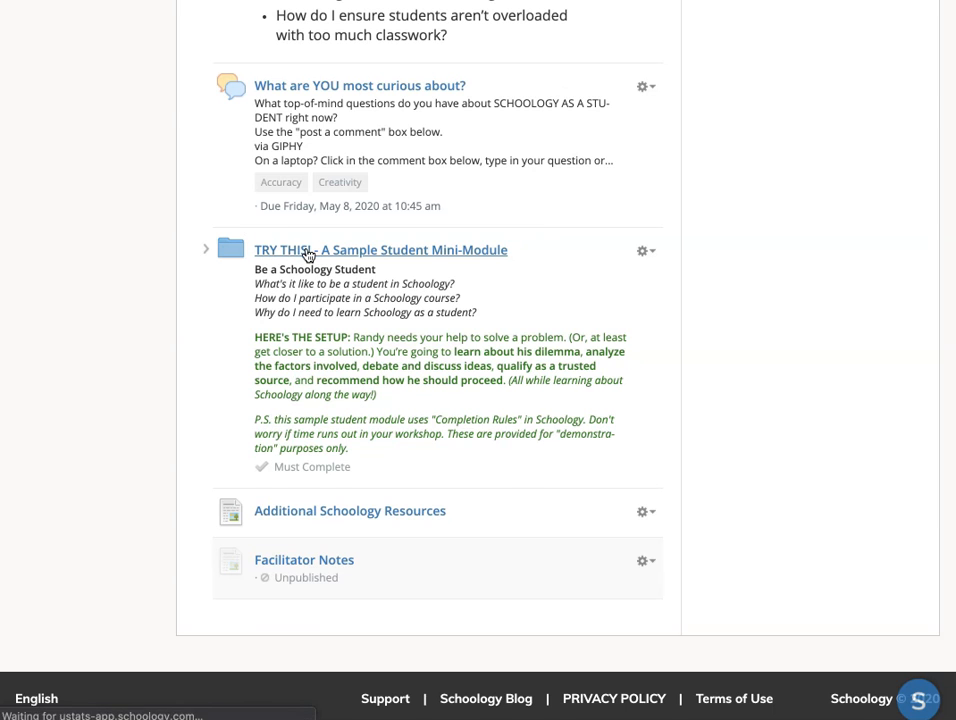
pyautogui.scroll(-3, 482, 450)
pyautogui.scroll(-2, 482, 450)
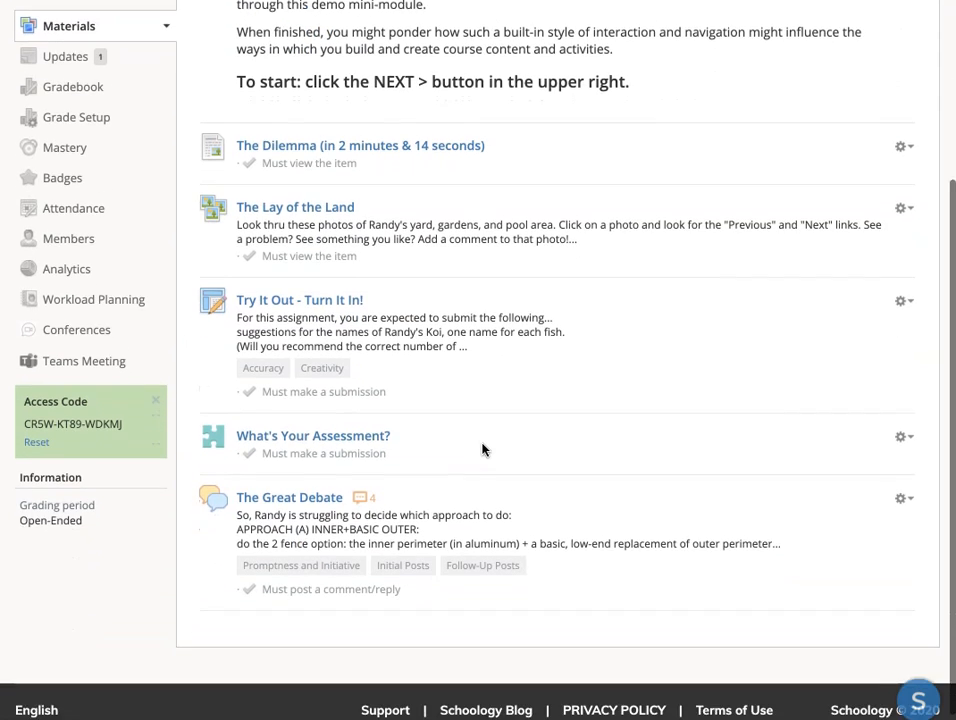
pyautogui.scroll(3, 395, 467)
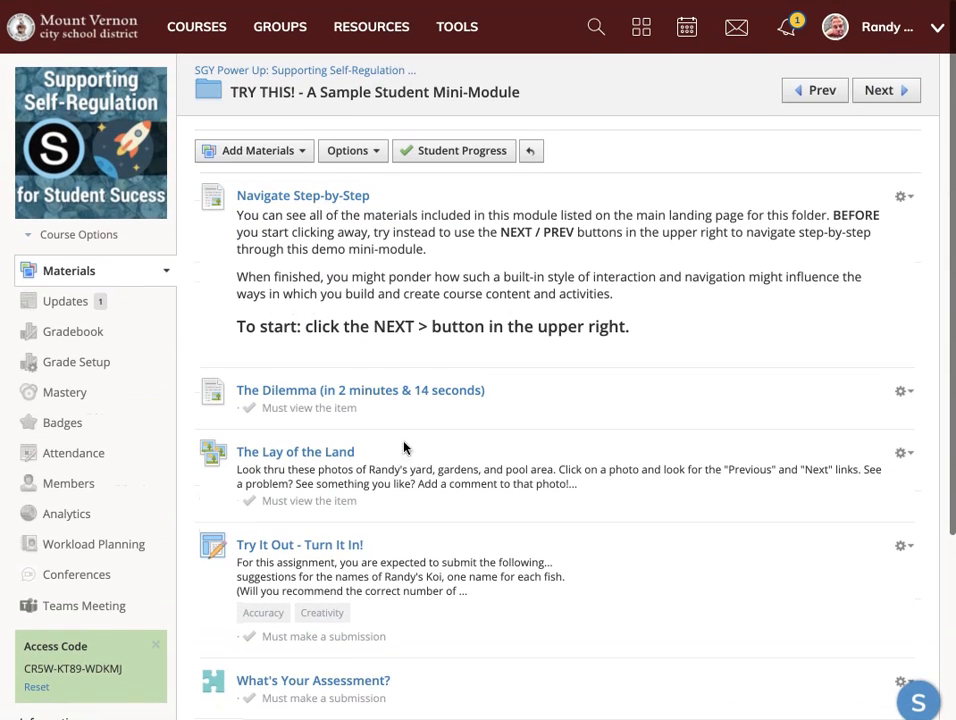
pyautogui.click(368, 148)
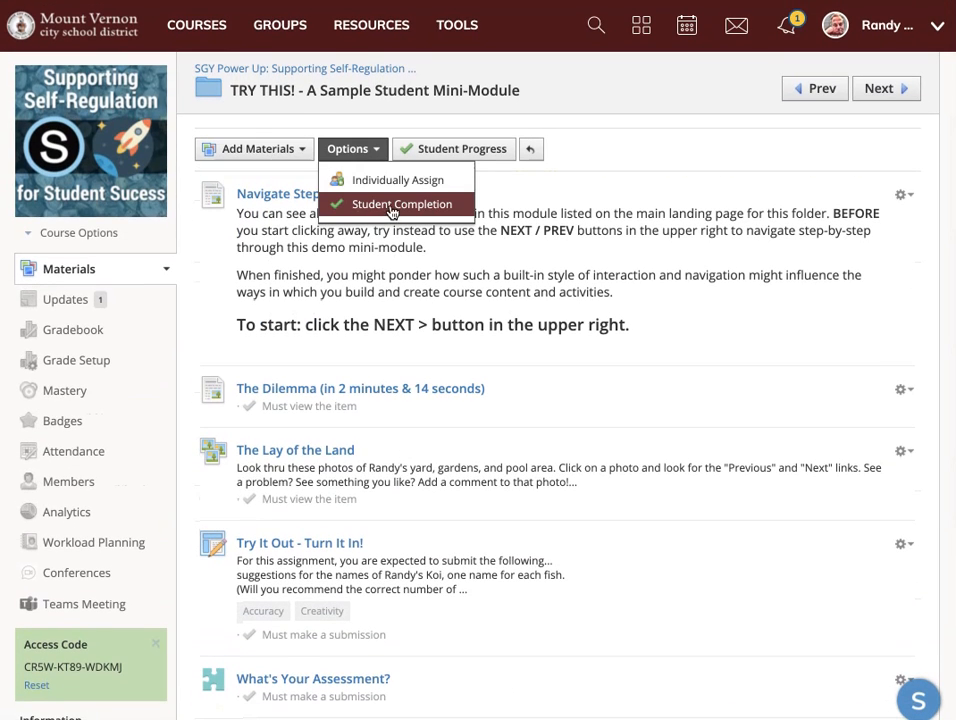
pyautogui.click(351, 72)
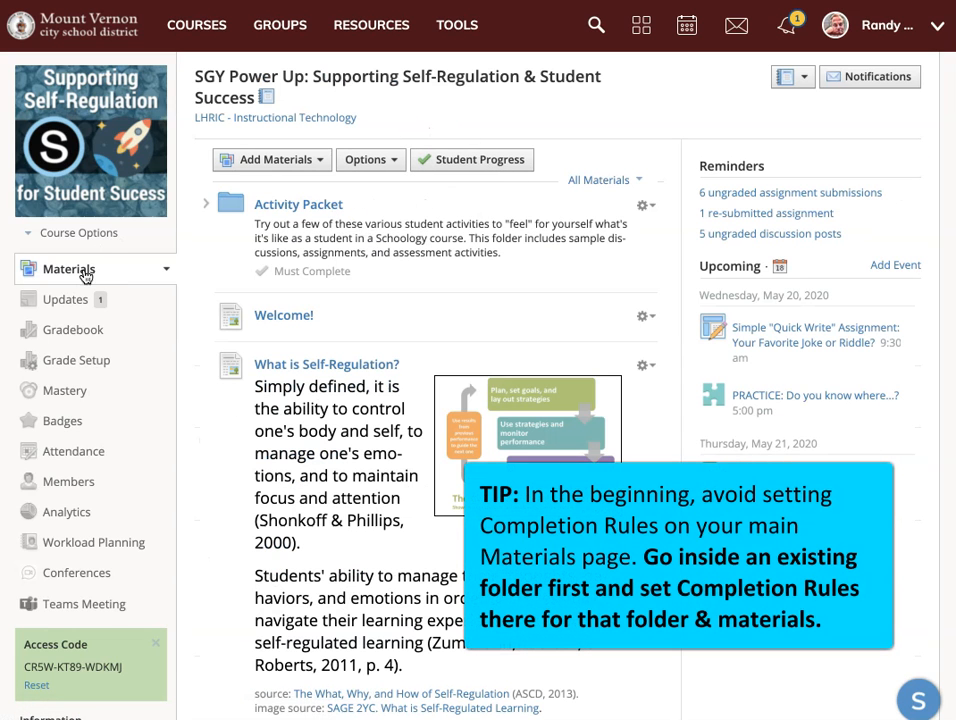
# Look over the options for the course materials and the Activity Packet folder, and preview the items in SET 2.
pyautogui.click(395, 165)
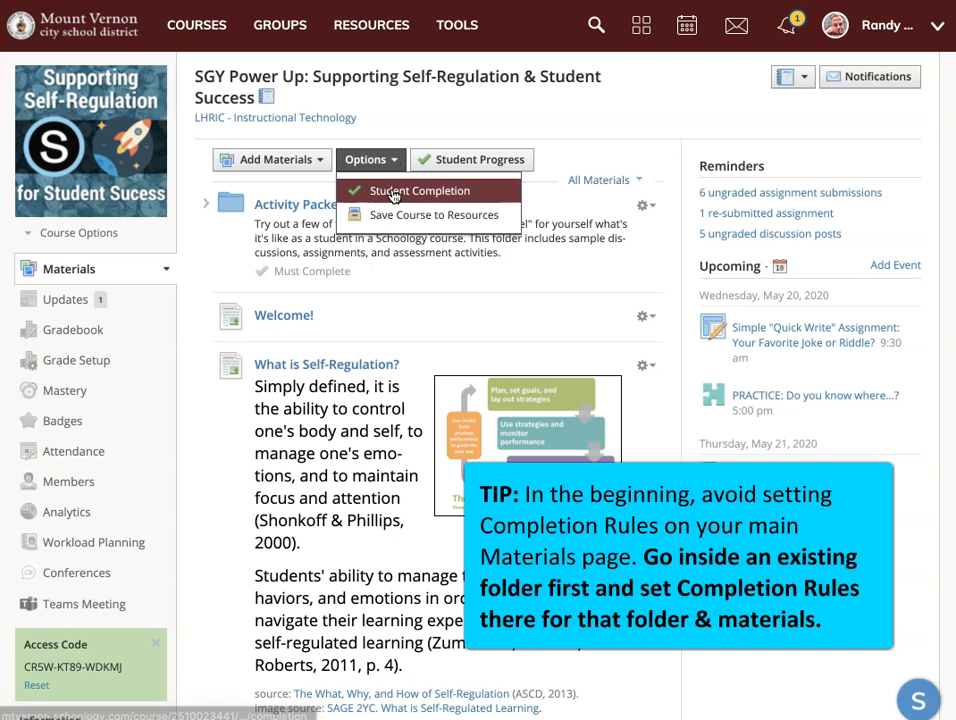
pyautogui.click(461, 127)
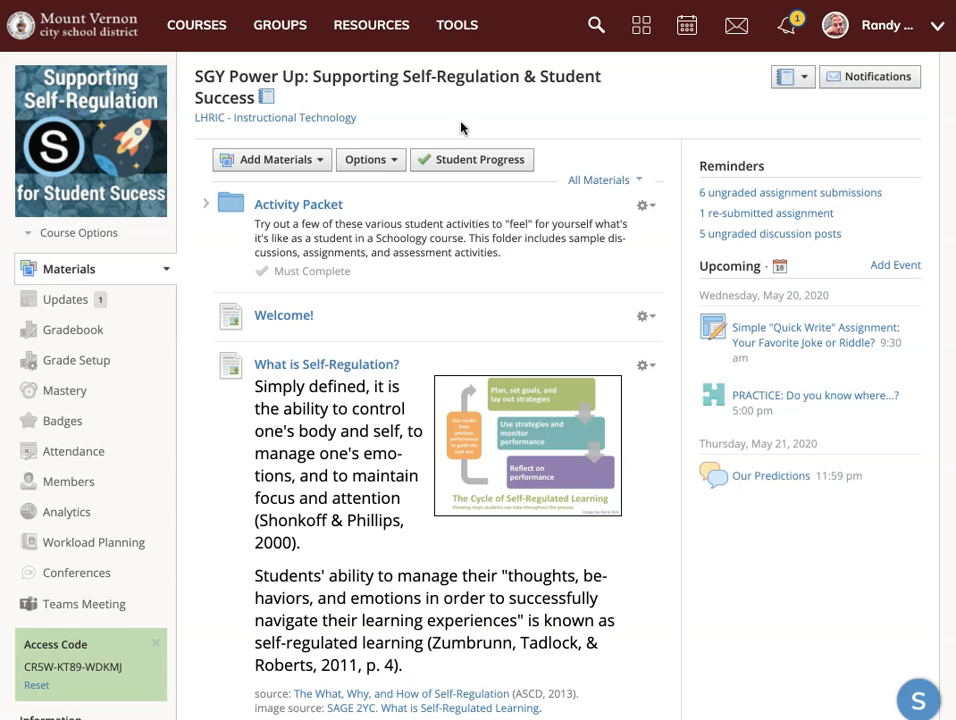
pyautogui.click(304, 216)
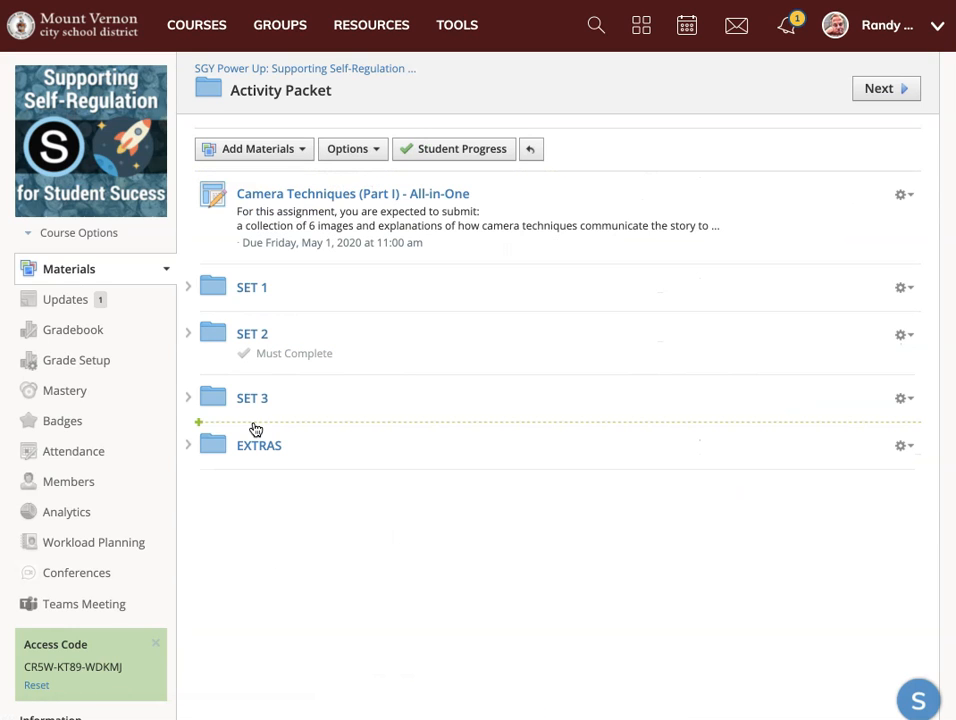
pyautogui.click(372, 152)
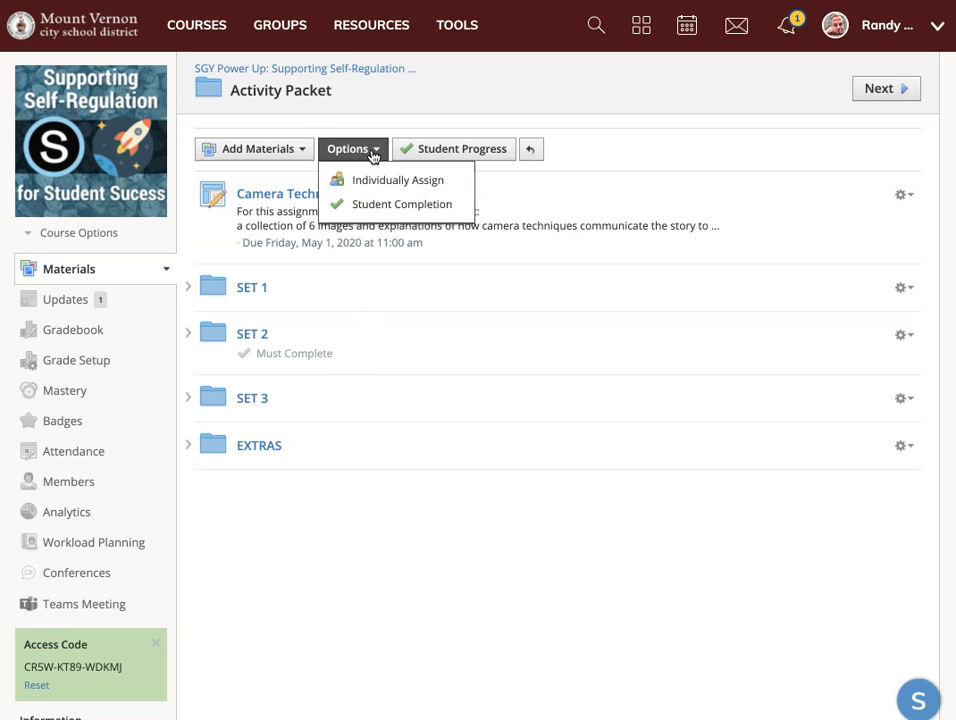
pyautogui.click(188, 338)
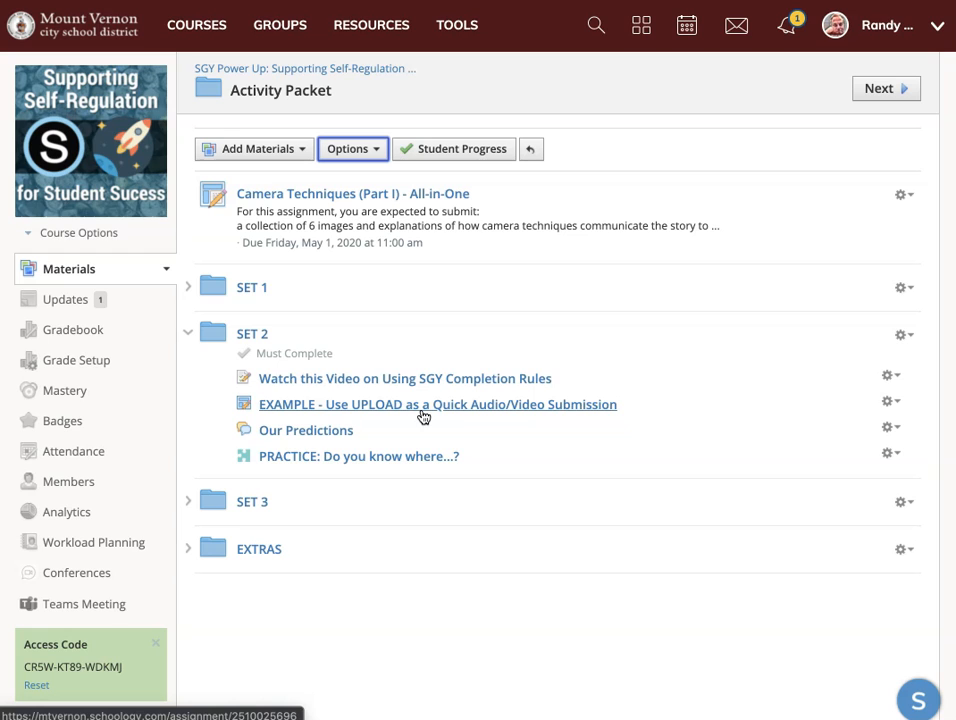
# In the SET 2 folder, add and save a completion rule requiring members to post a comment/reply in "Our Predictions".
pyautogui.click(253, 334)
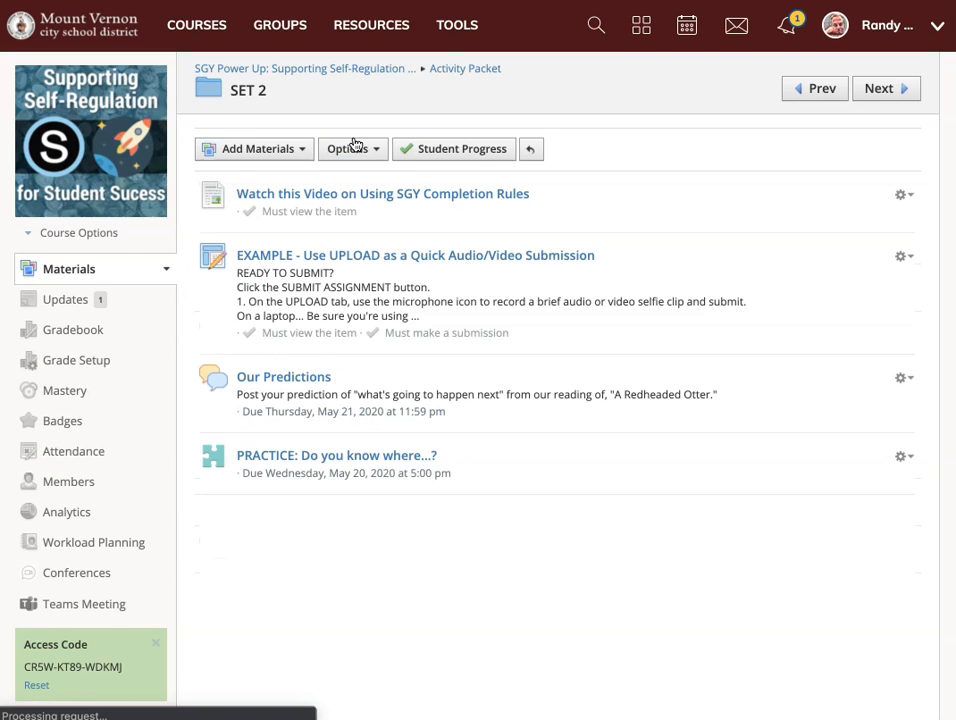
pyautogui.click(355, 145)
pyautogui.click(384, 204)
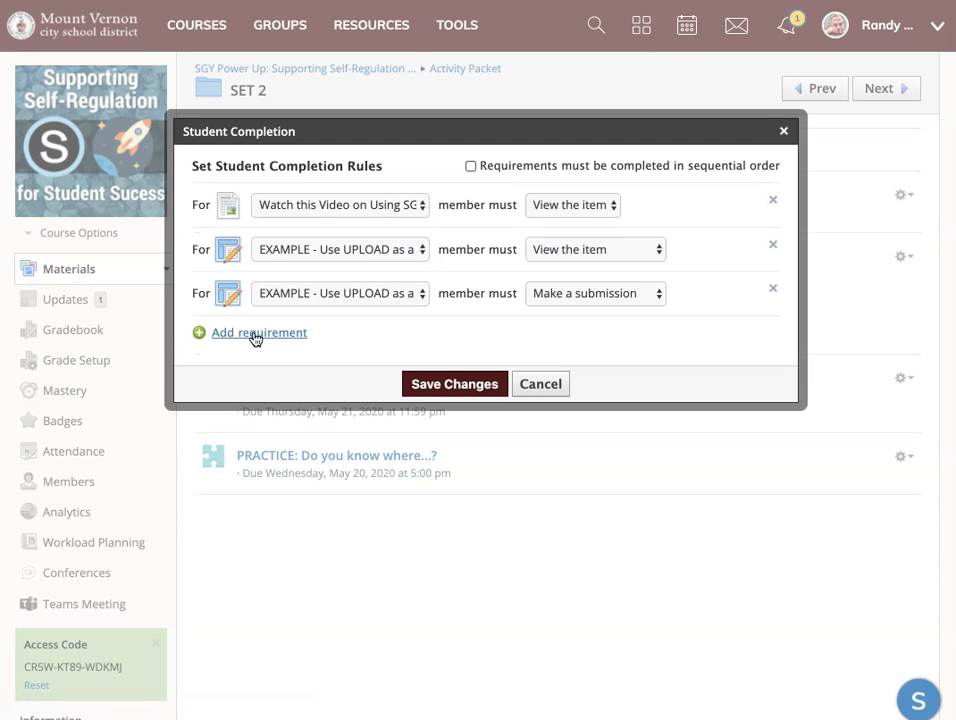
pyautogui.click(256, 338)
pyautogui.click(288, 327)
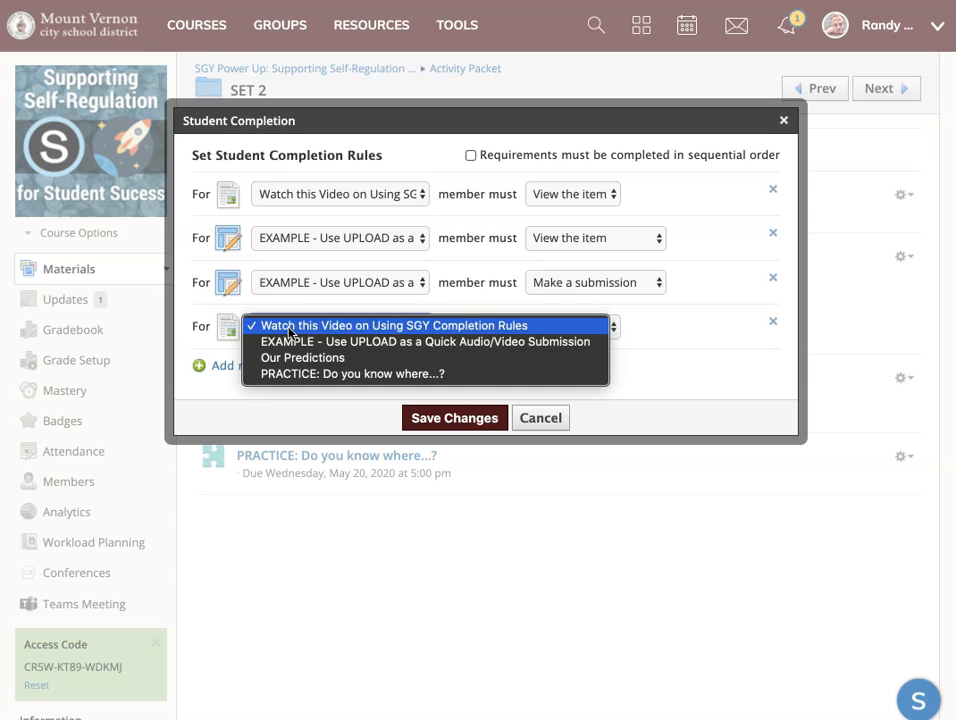
pyautogui.click(299, 357)
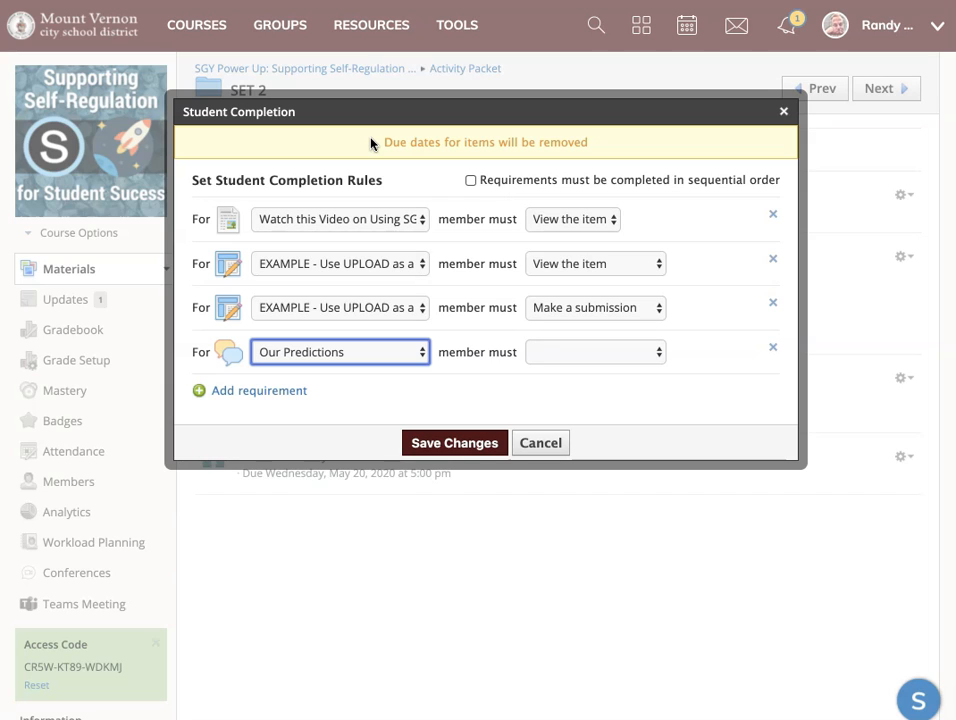
pyautogui.moveTo(373, 143); pyautogui.dragTo(600, 149)
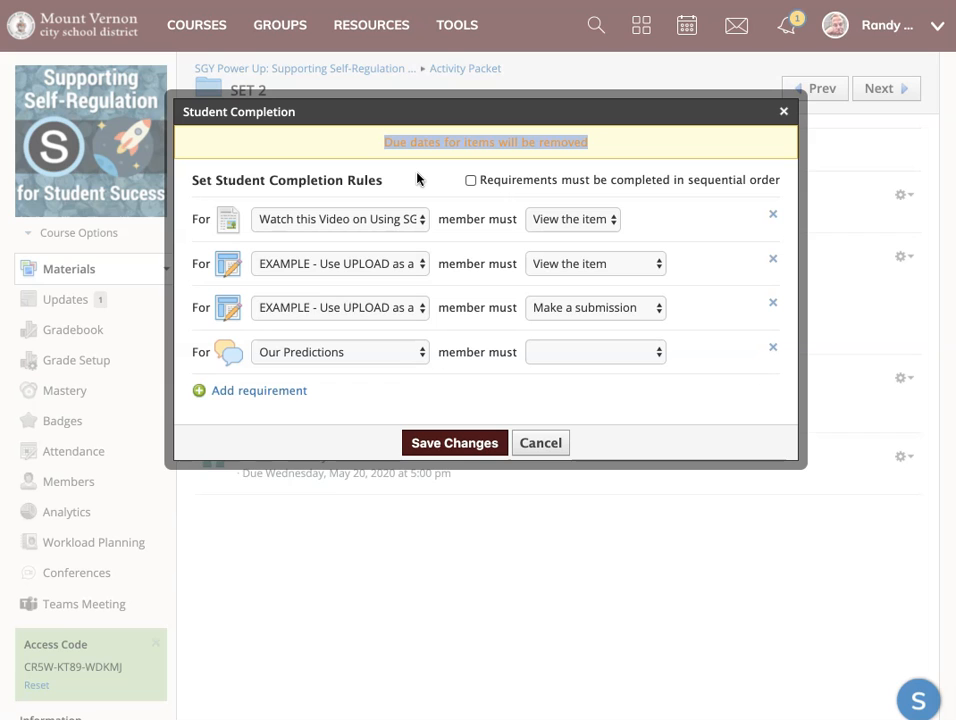
pyautogui.click(575, 363)
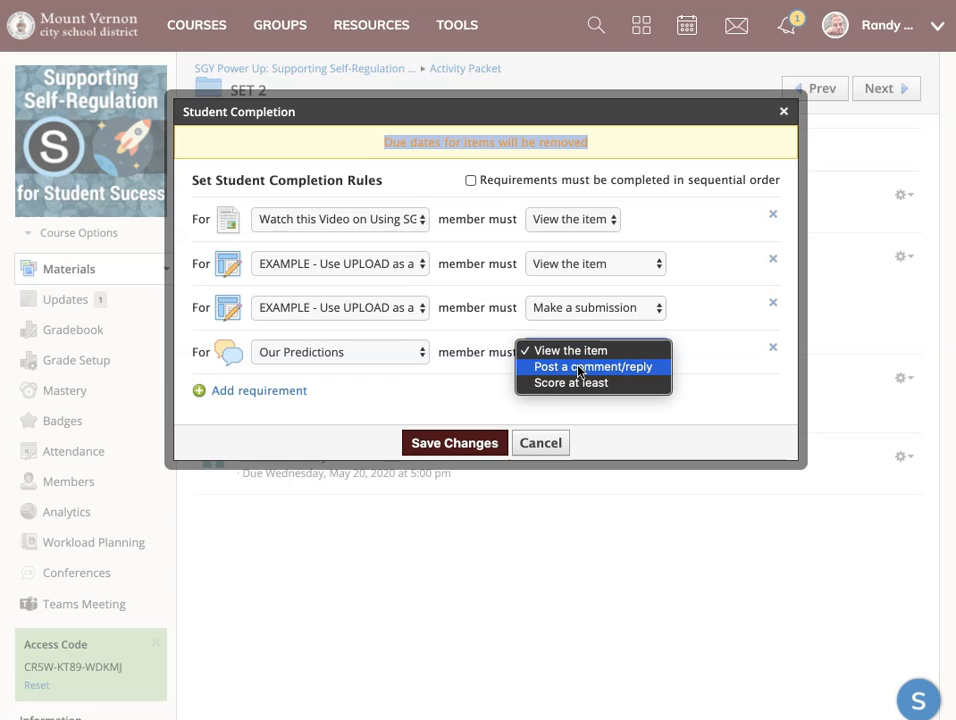
pyautogui.click(580, 366)
pyautogui.click(475, 442)
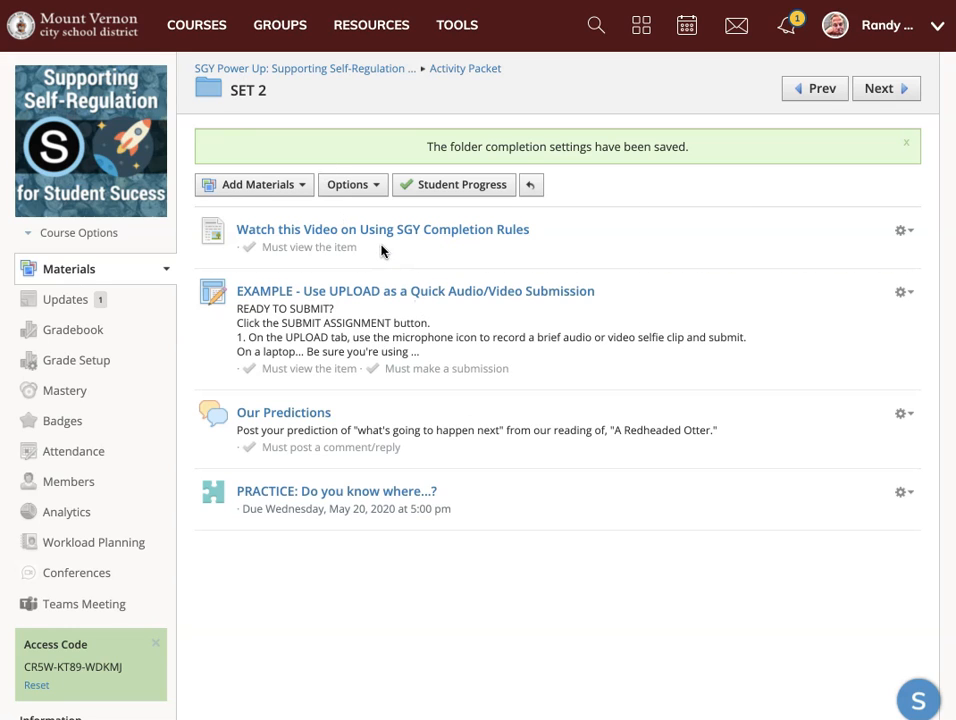
# Open the course gradebook's Bulk Edit page and look through the listed materials and due dates.
pyautogui.click(365, 187)
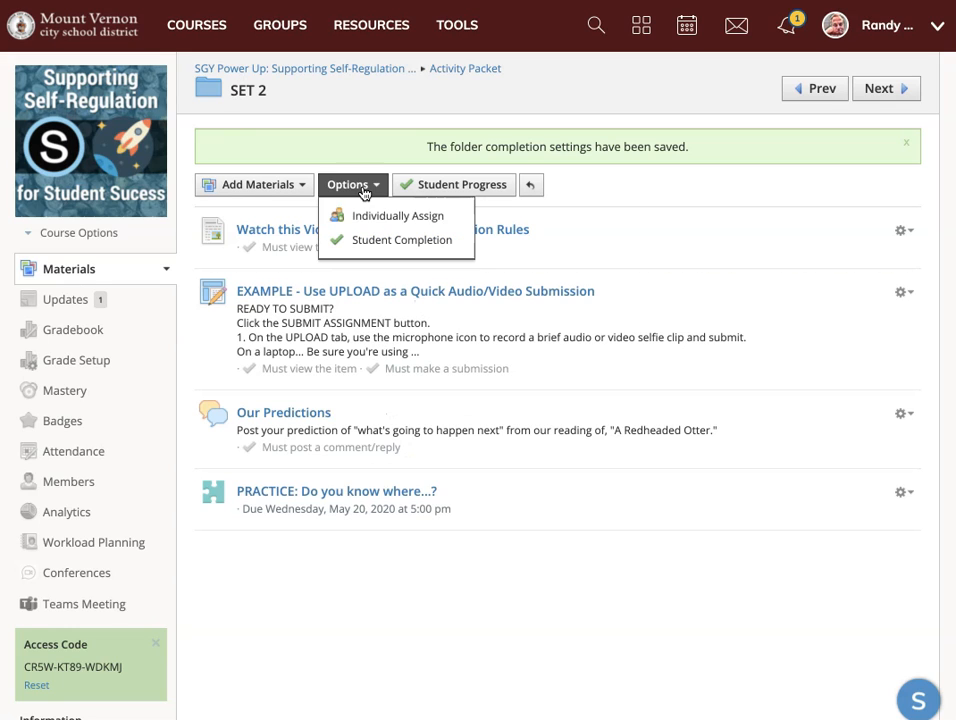
pyautogui.click(443, 113)
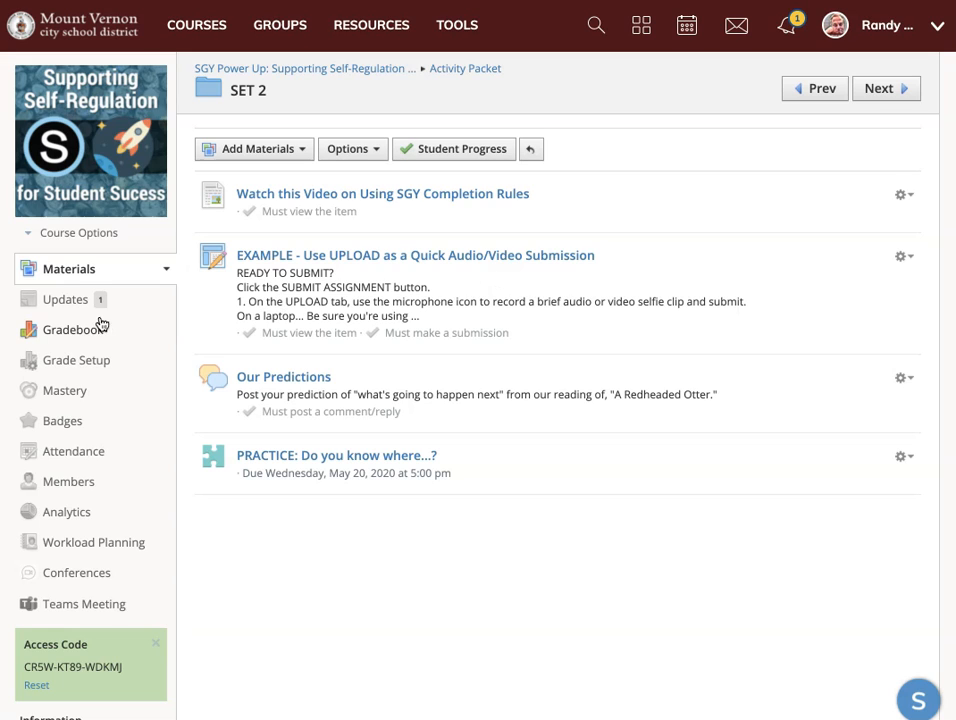
pyautogui.click(48, 334)
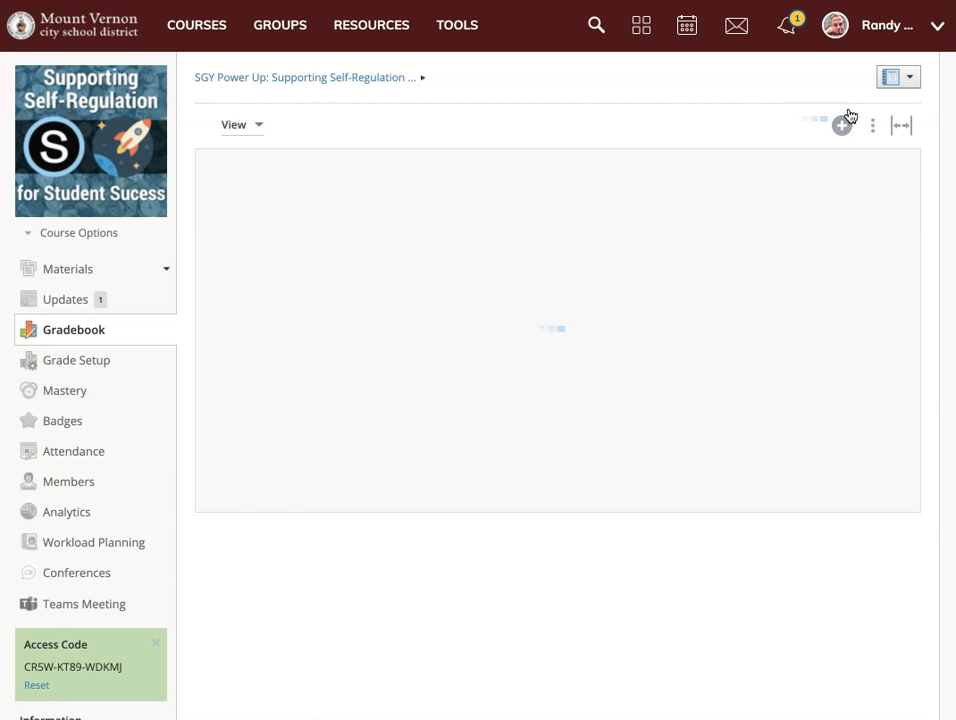
pyautogui.click(873, 130)
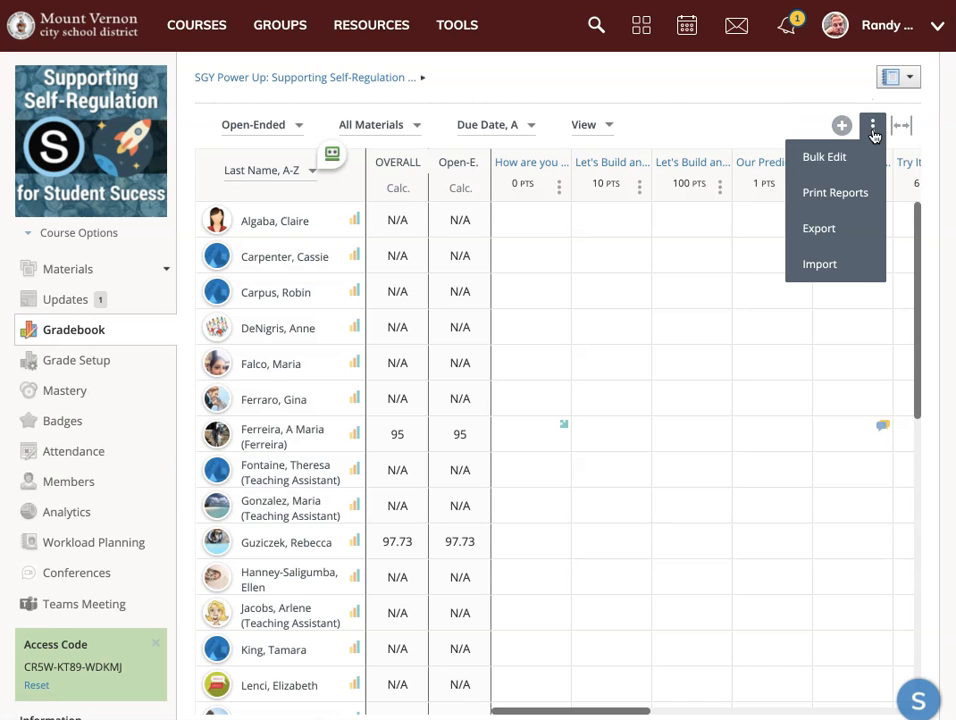
pyautogui.click(815, 157)
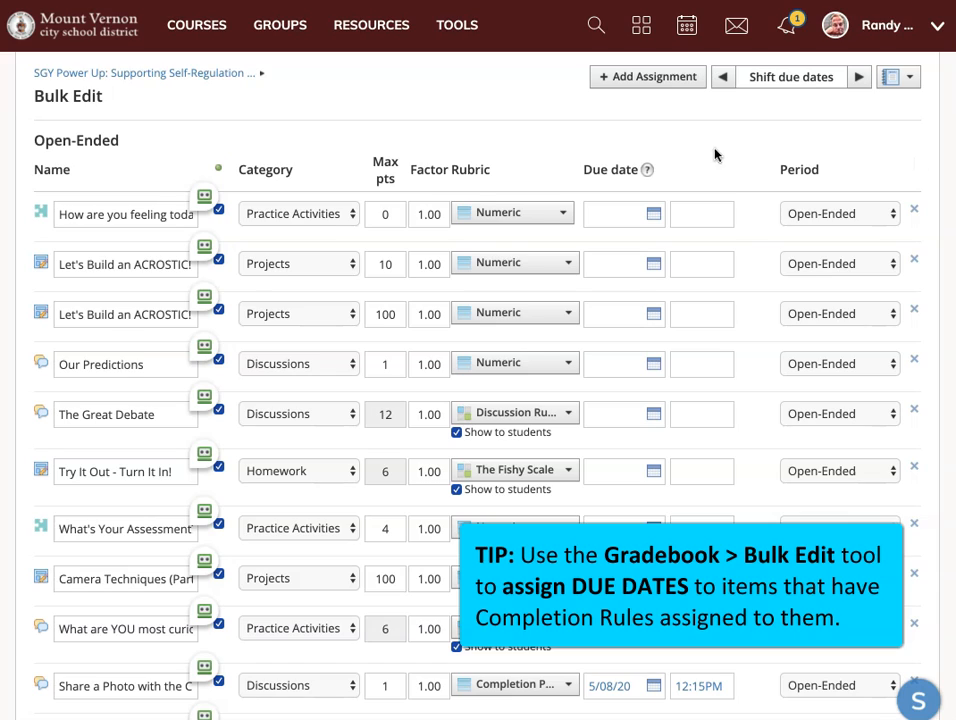
pyautogui.scroll(-3, 764, 190)
pyautogui.scroll(3, 764, 190)
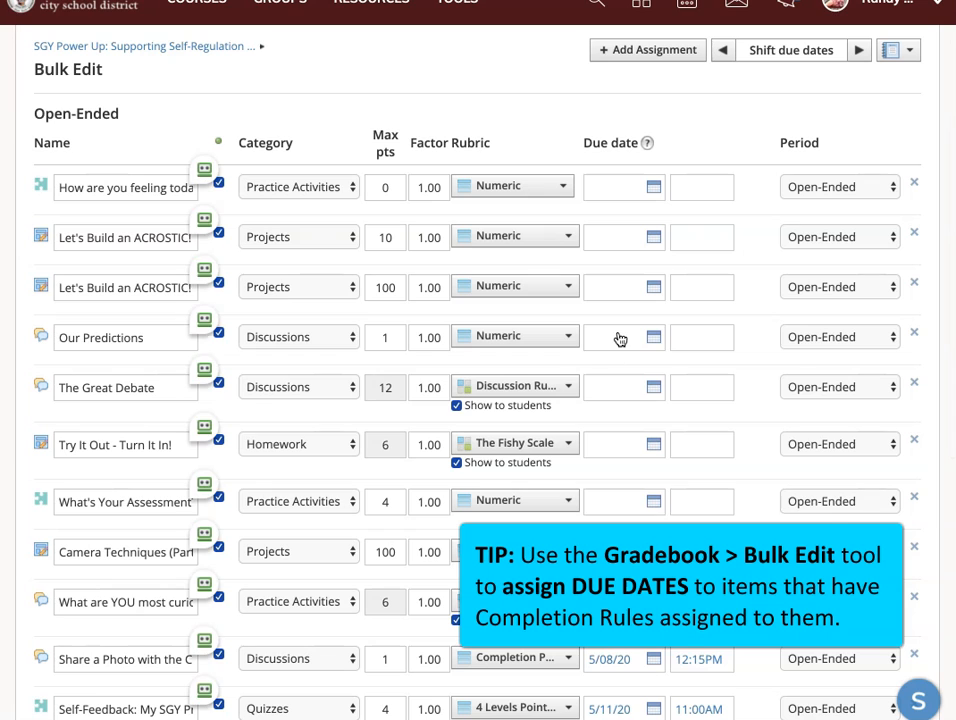
# Set the due date of "Our Predictions" to 5/21/20 at 02:00PM.
pyautogui.click(630, 337)
pyautogui.click(743, 500)
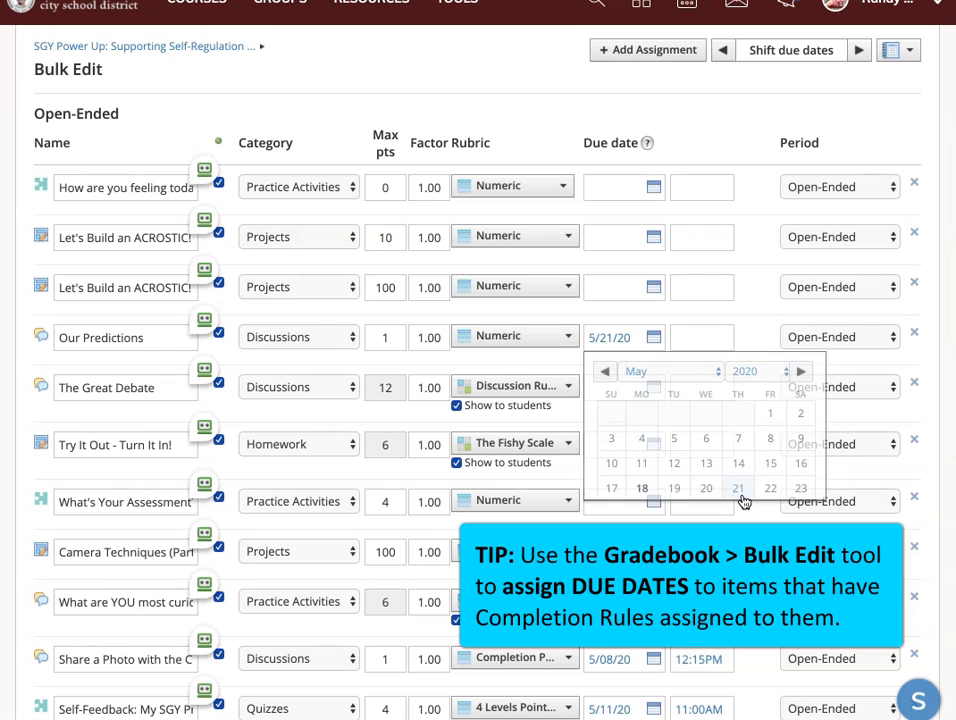
pyautogui.click(681, 337)
pyautogui.press('Tab')
pyautogui.press('Tab')
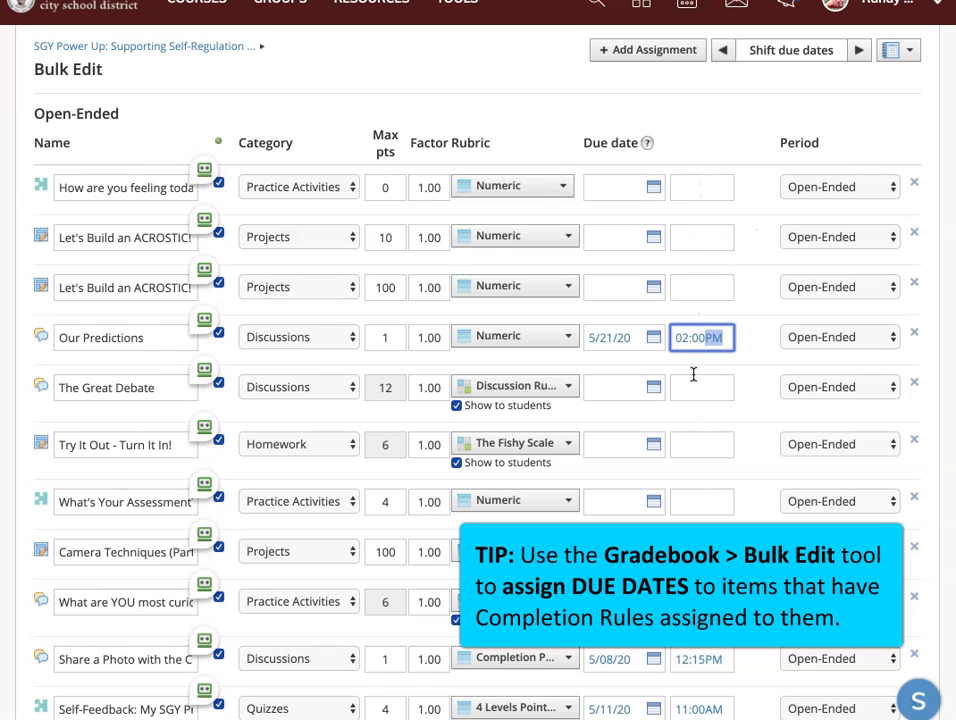
# Set the due date of "Try It Out - Turn It In!" to 5/21/20 at 01:30PM.
pyautogui.click(684, 447)
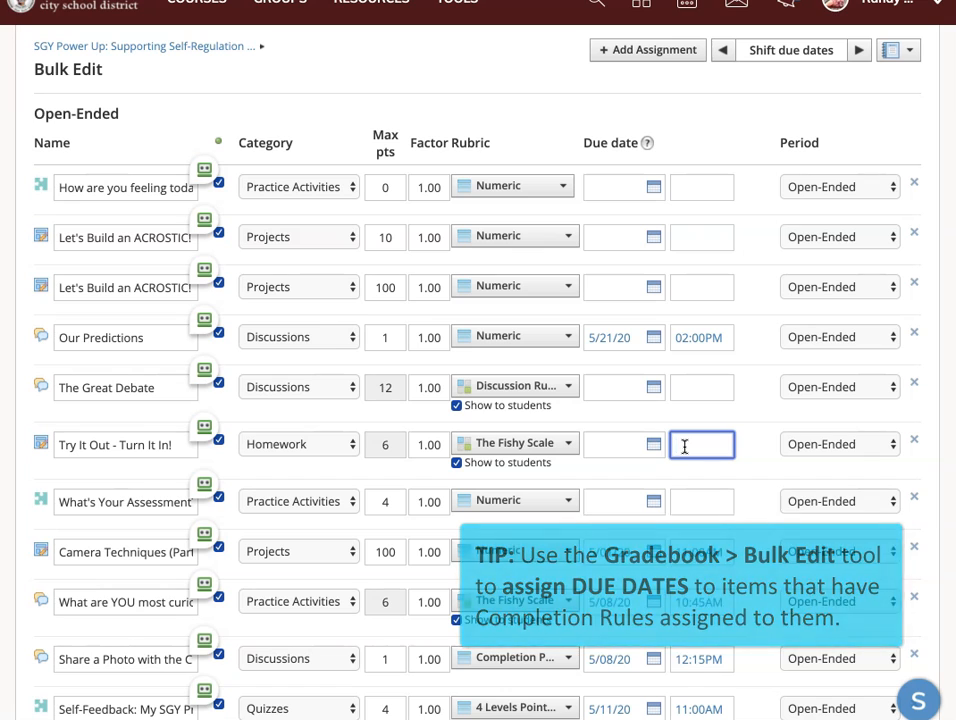
pyautogui.click(657, 446)
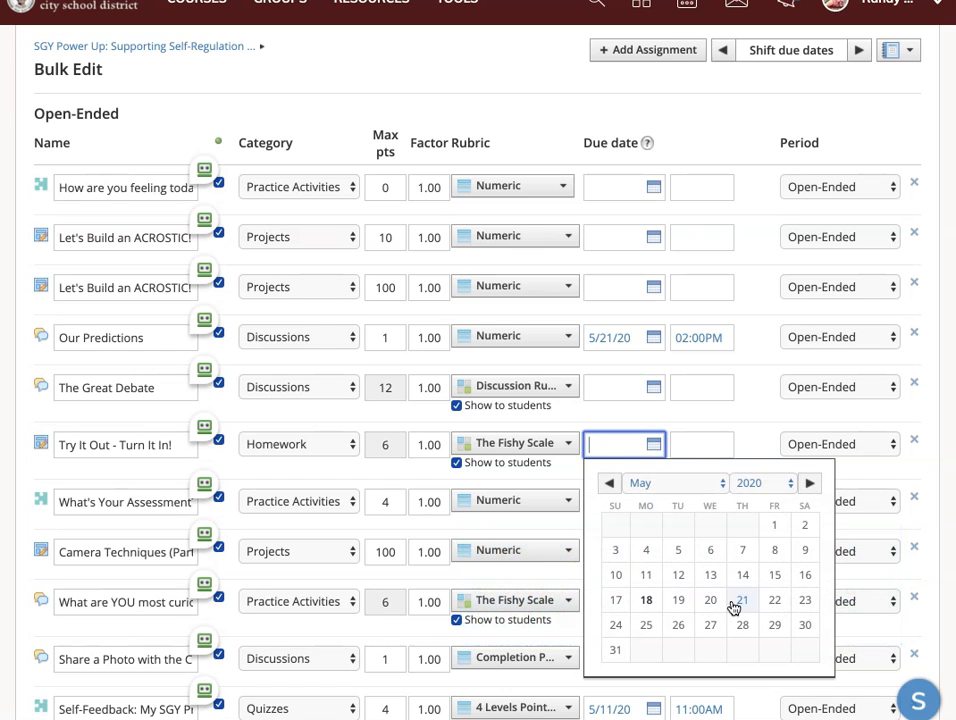
pyautogui.click(741, 600)
pyautogui.click(691, 446)
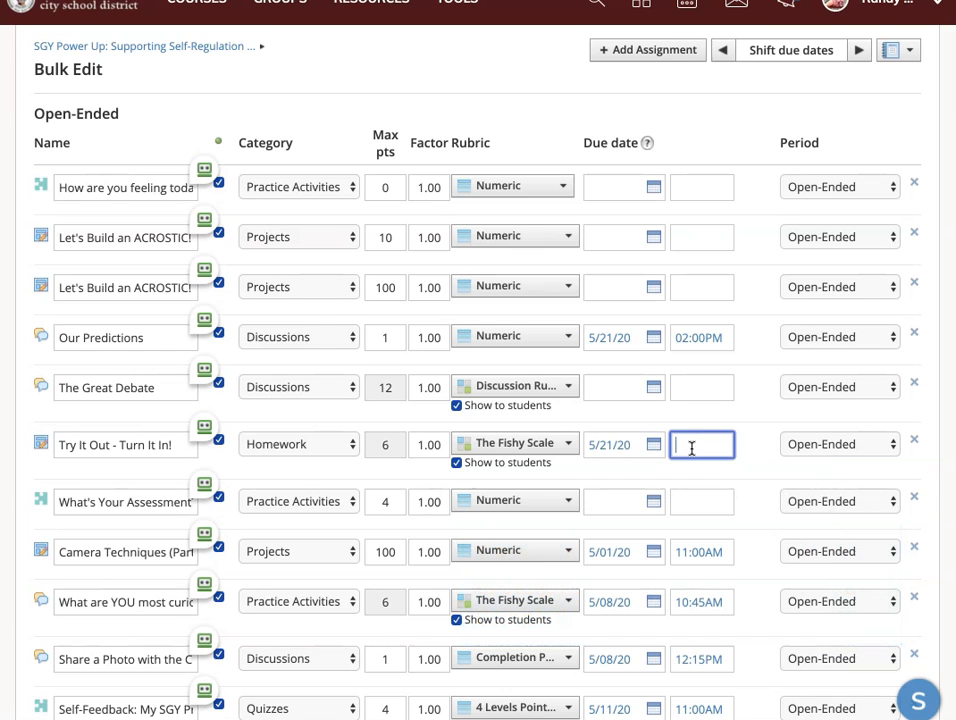
pyautogui.click(691, 447)
# Review the remaining materials in the bulk edit list and save the due date changes.
pyautogui.scroll(-1, 606, 499)
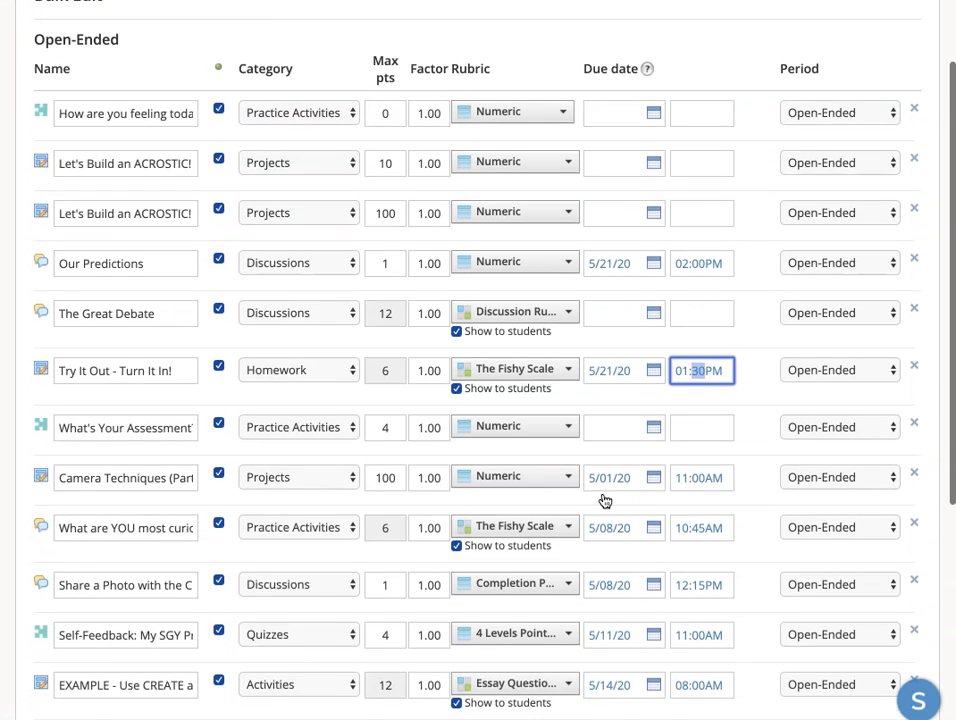
pyautogui.scroll(-3, 604, 500)
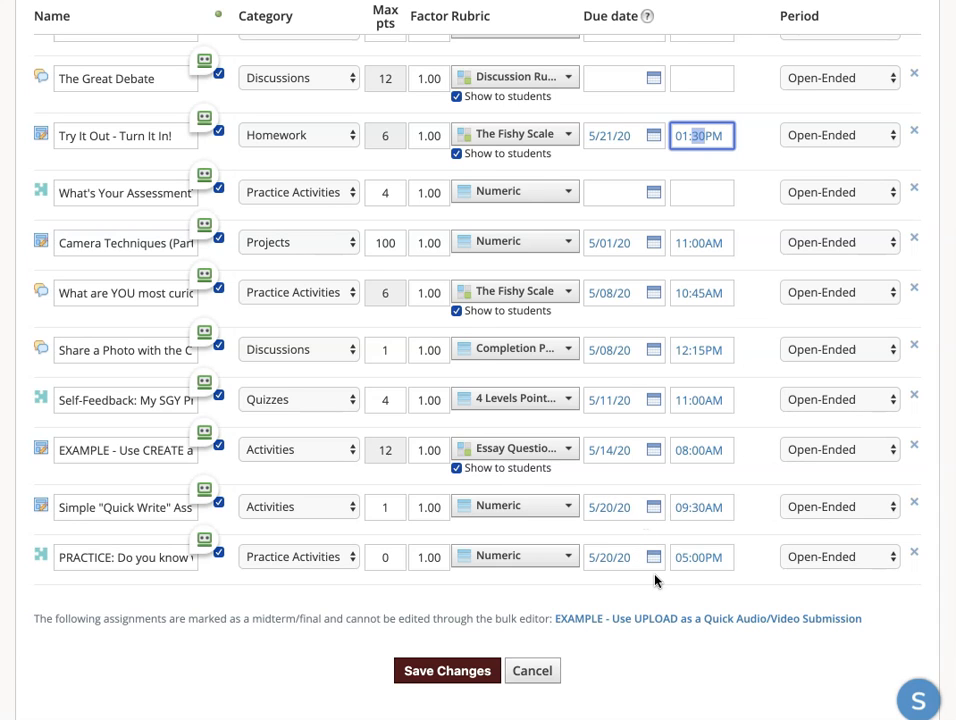
pyautogui.scroll(3, 655, 580)
pyautogui.scroll(-4, 610, 600)
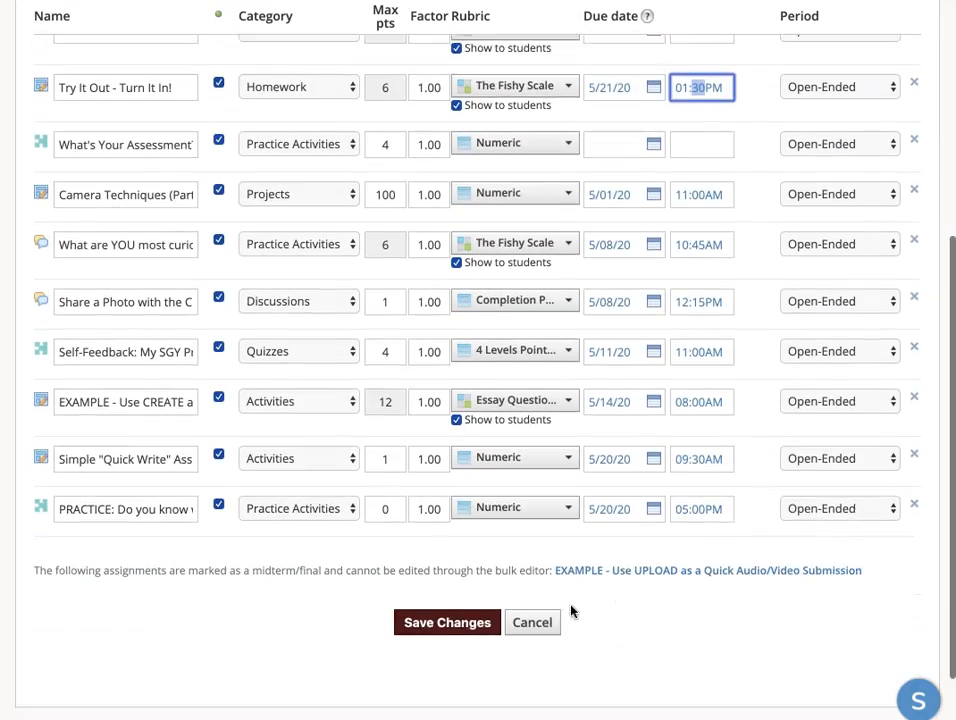
pyautogui.click(452, 586)
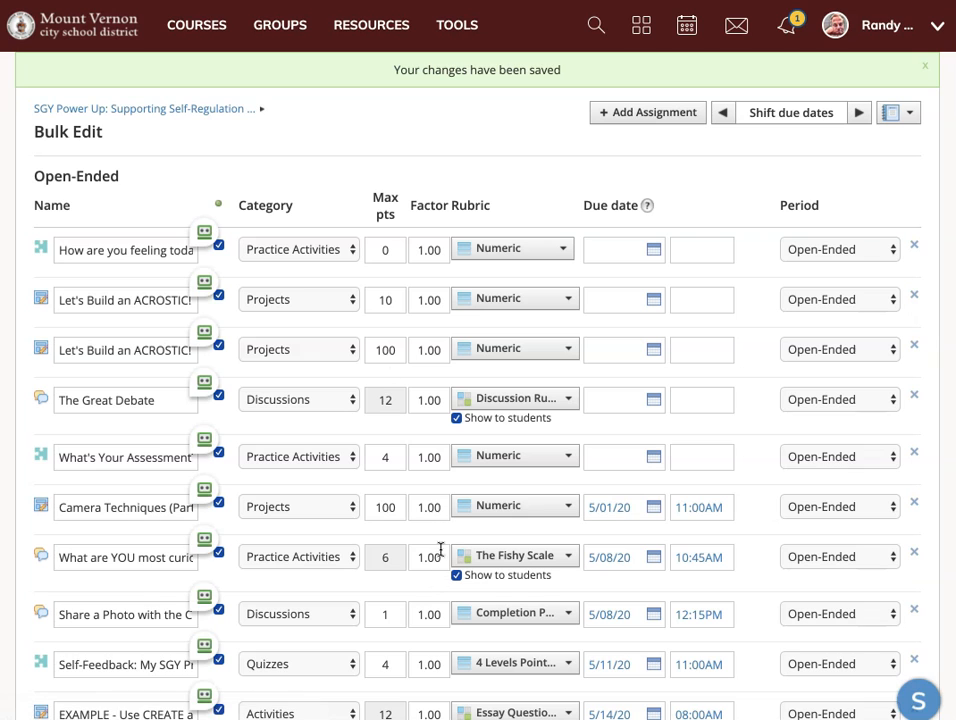
# Return to the course materials and check the SET 2 folder inside Activity Packet, including its Student Completion option.
pyautogui.click(207, 108)
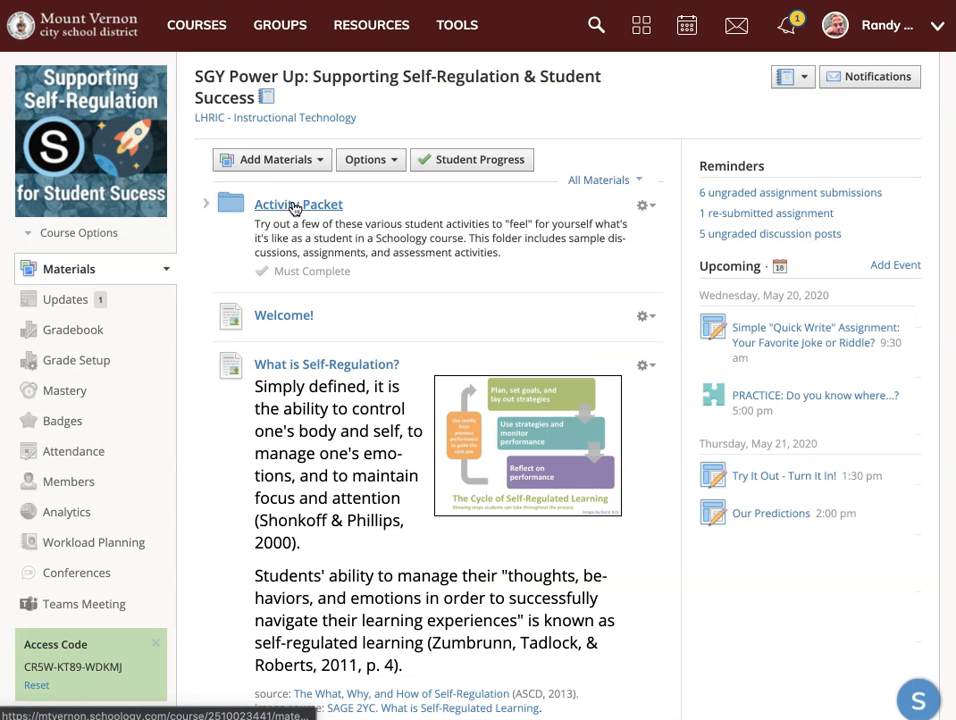
pyautogui.click(295, 207)
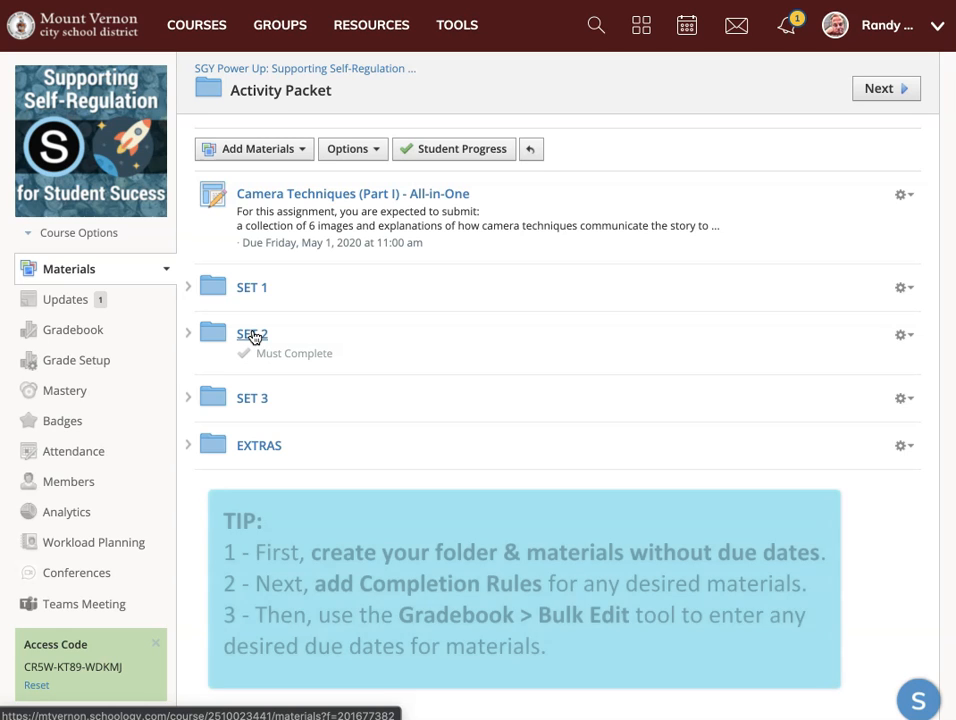
pyautogui.click(254, 337)
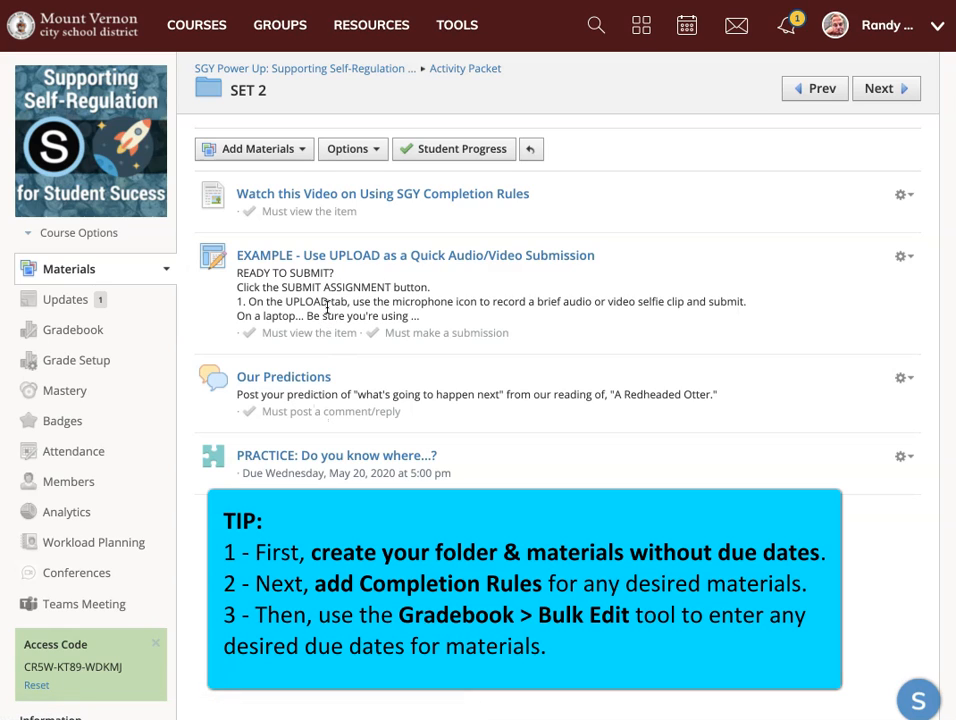
pyautogui.click(373, 153)
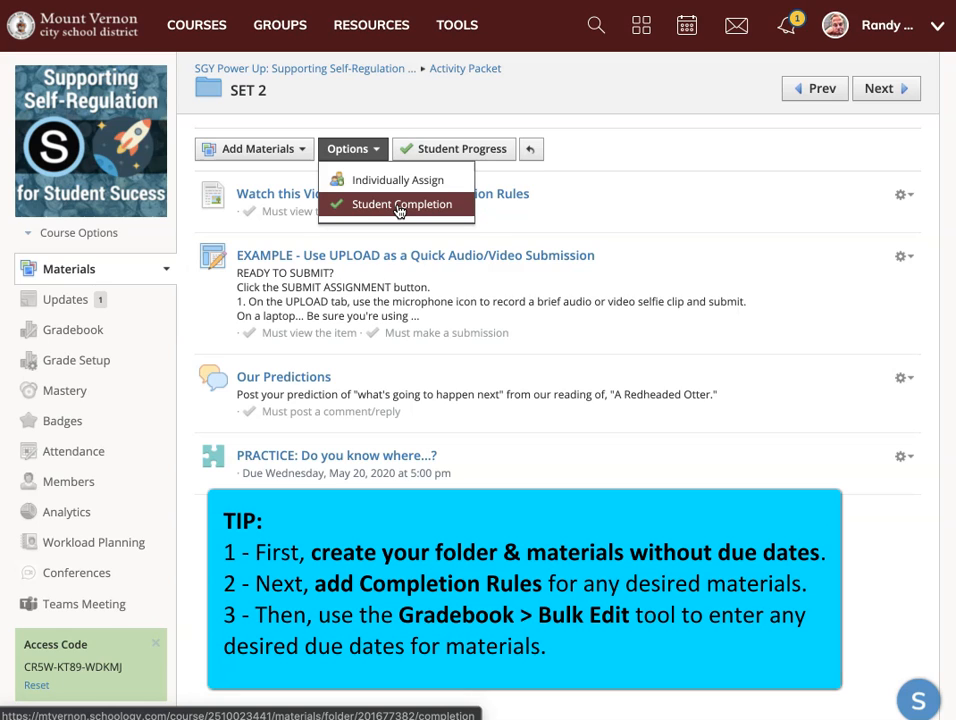
pyautogui.click(393, 100)
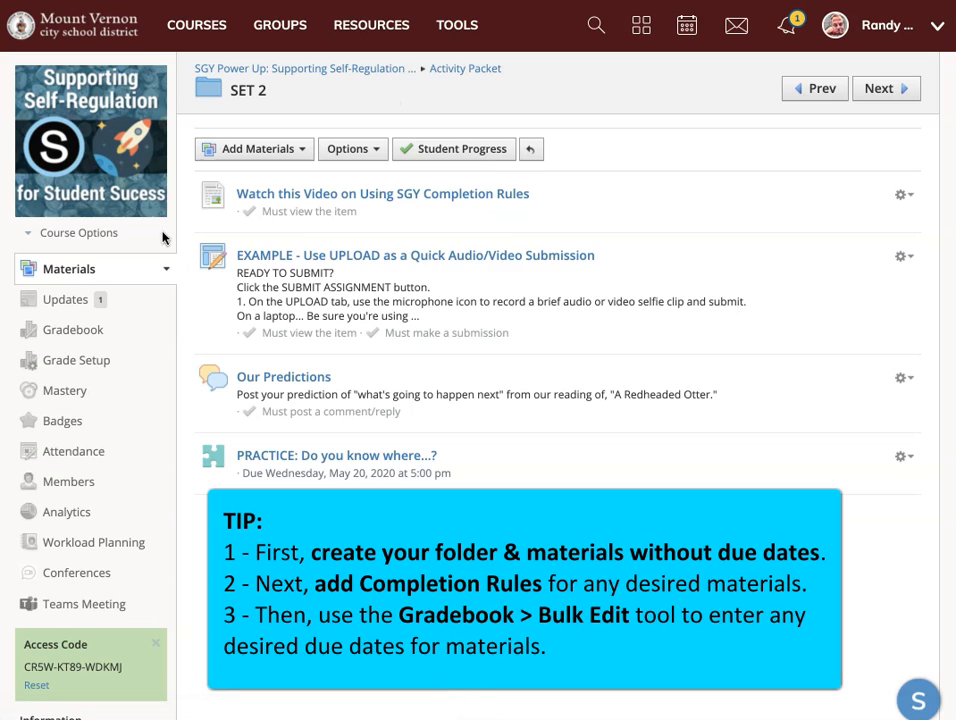
# Go back to the course gradebook and choose its Bulk Edit tool again.
pyautogui.click(64, 334)
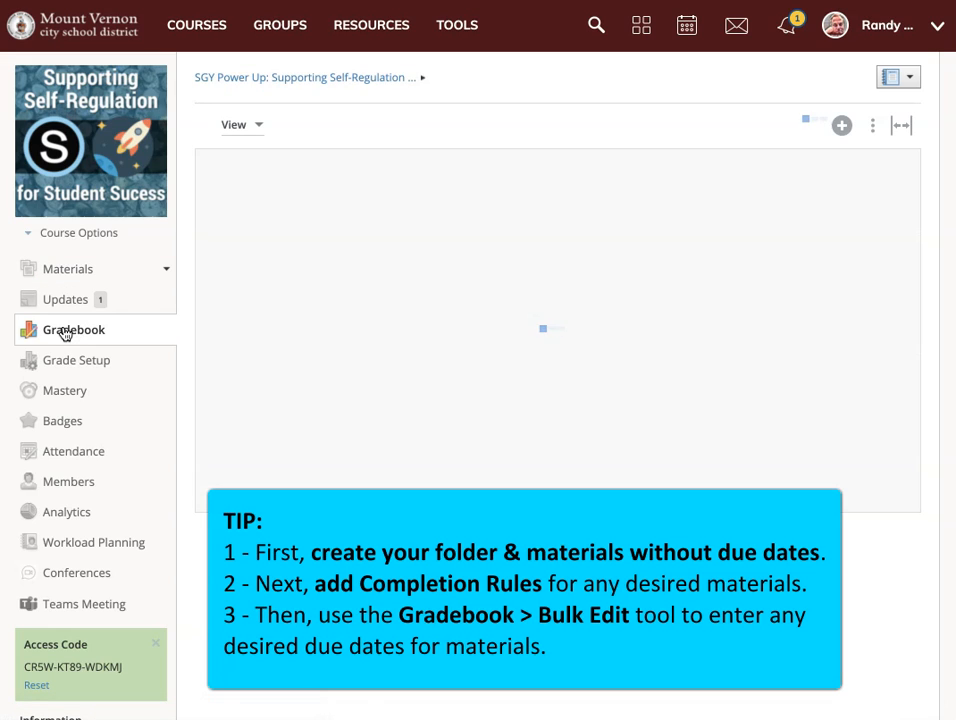
pyautogui.click(873, 126)
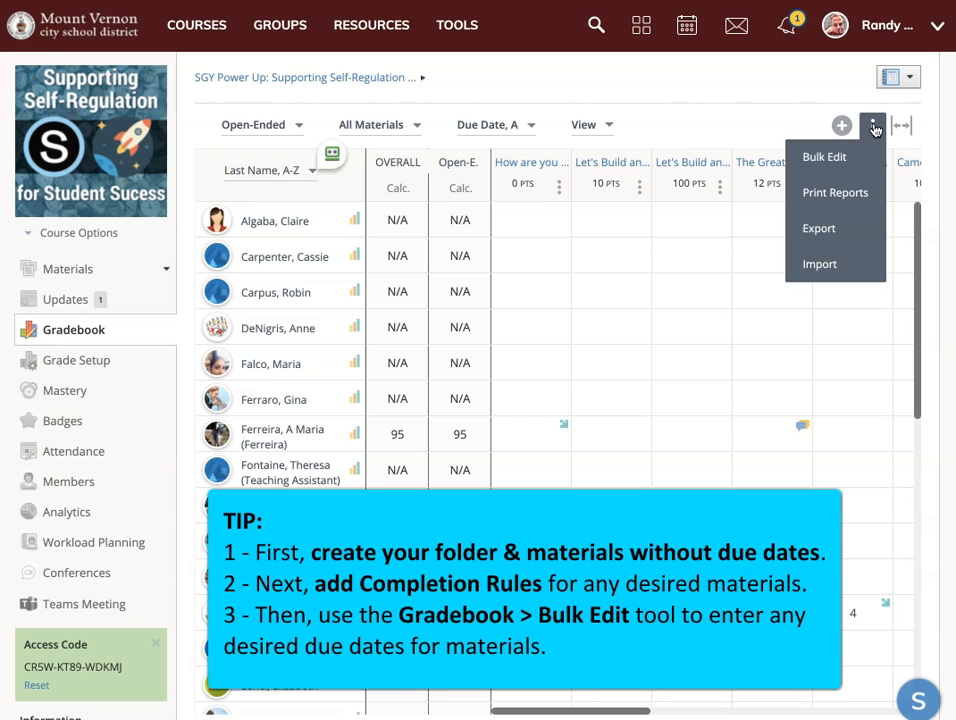
pyautogui.click(857, 161)
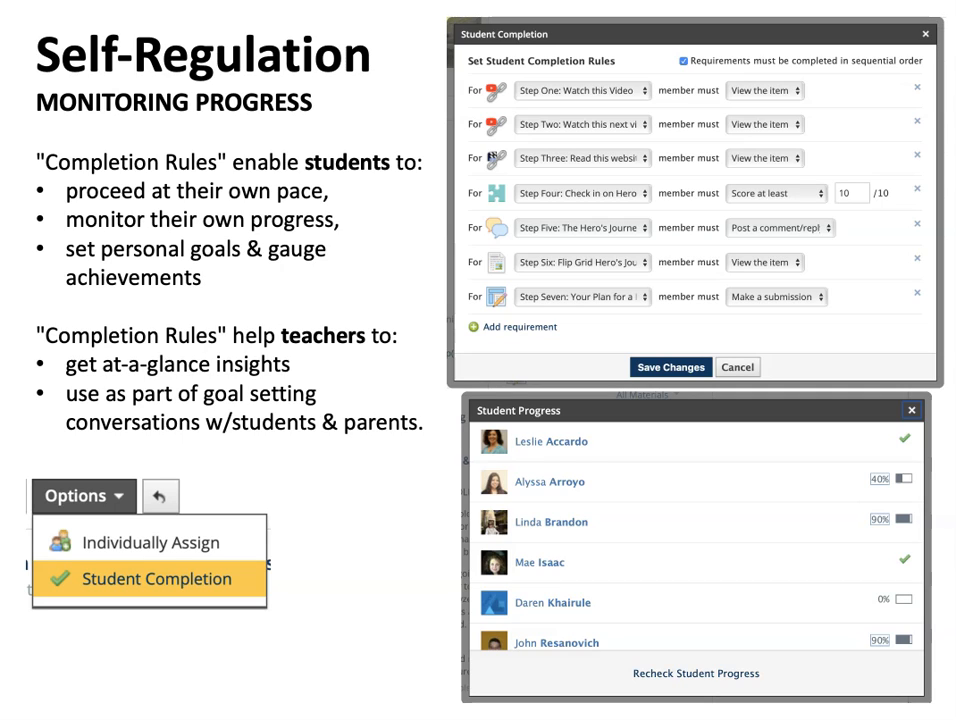
pyautogui.click(57, 707)
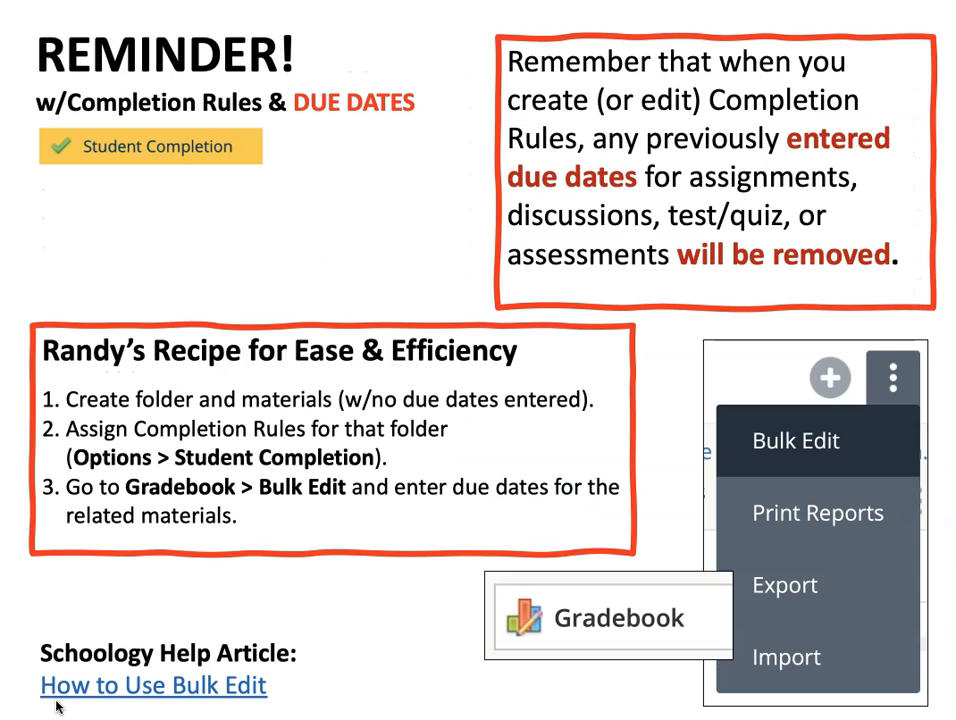
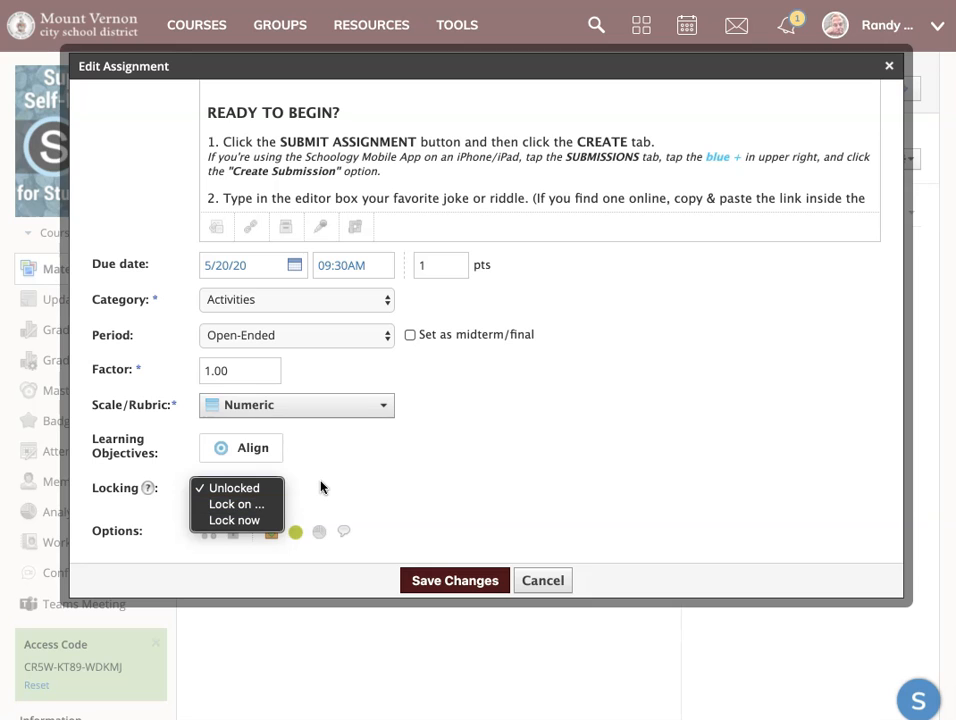
# Set the Locking option of the "Quick Write" joke or riddle assignment to "Lock on ..." and review its due date.
pyautogui.click(334, 487)
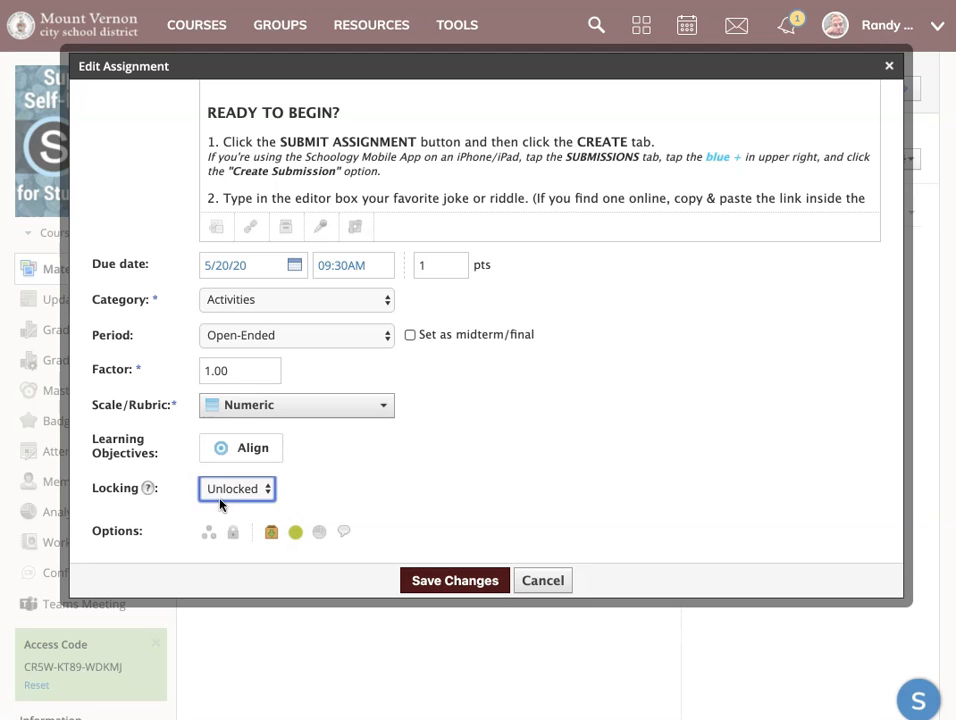
pyautogui.moveTo(150, 487)
pyautogui.click(266, 490)
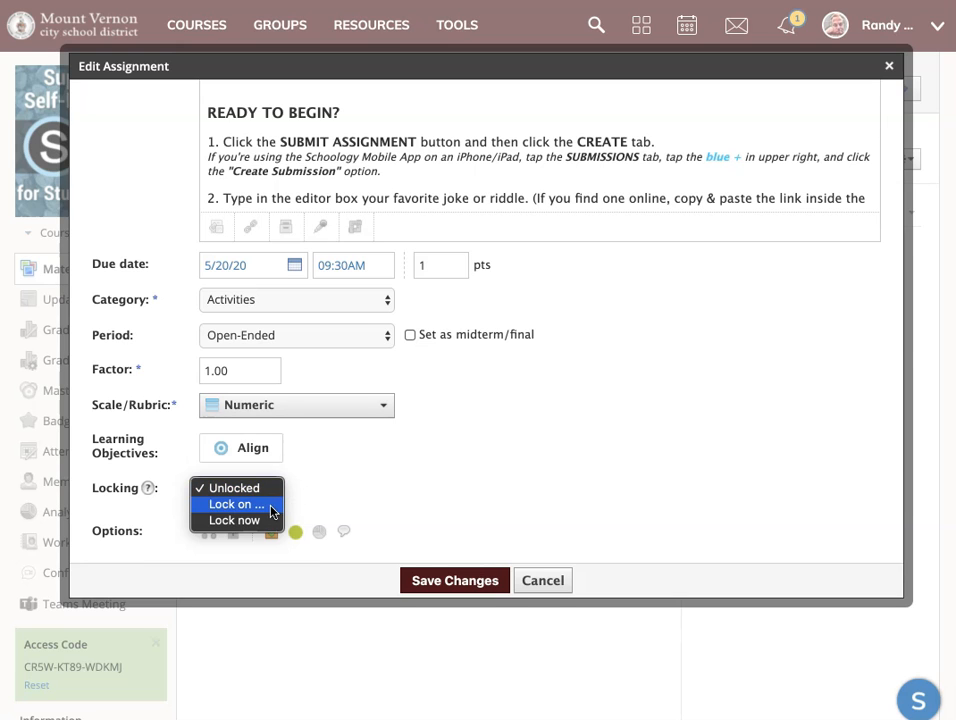
pyautogui.click(271, 505)
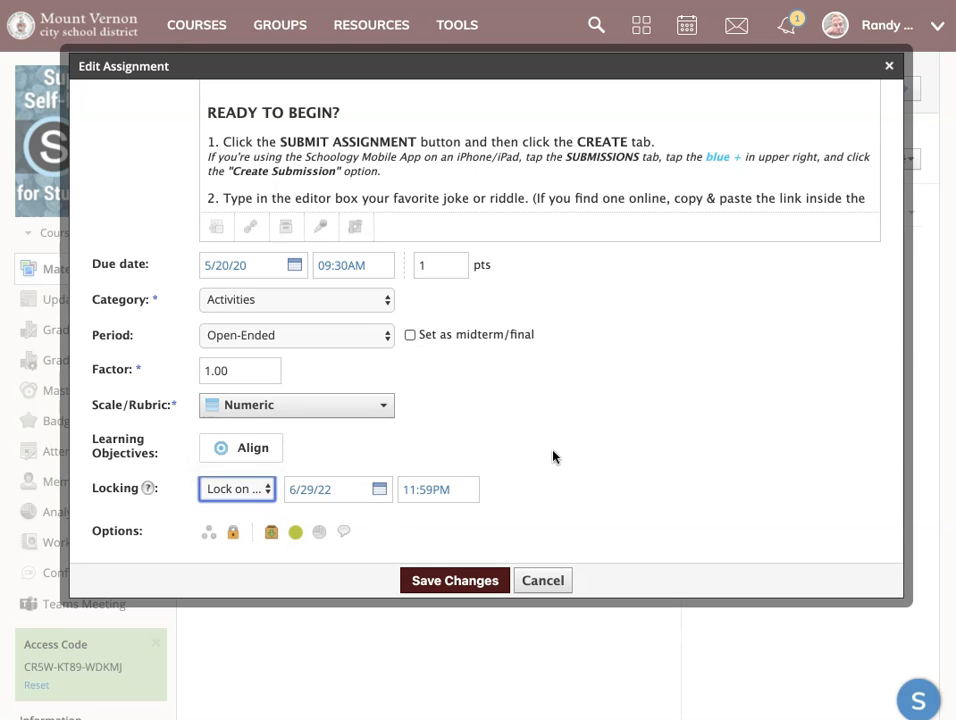
pyautogui.scroll(2, 555, 455)
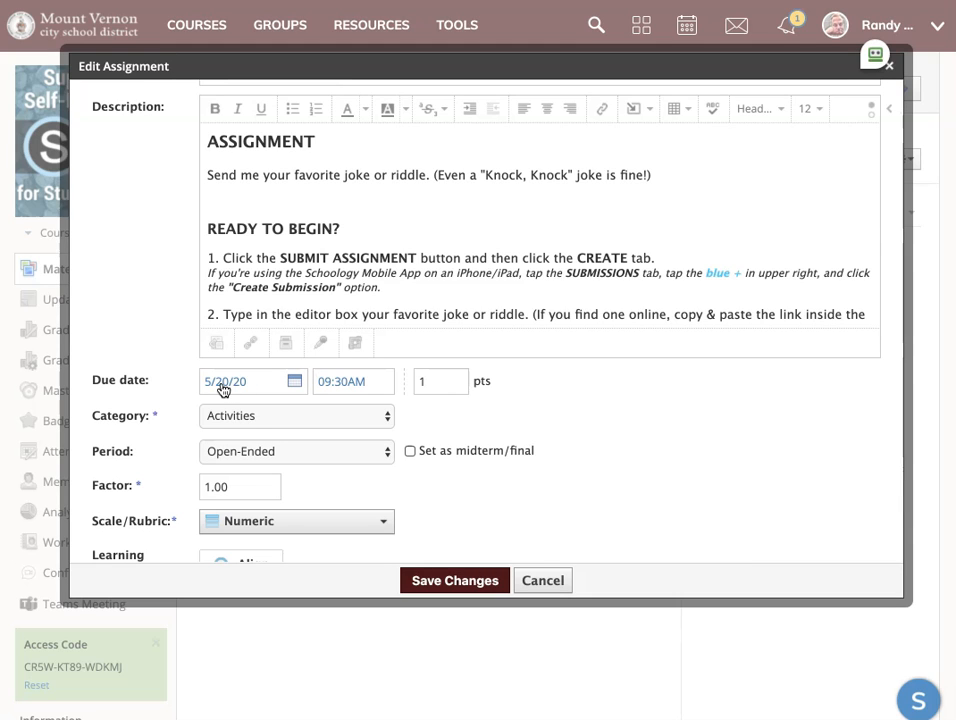
pyautogui.scroll(-2, 644, 459)
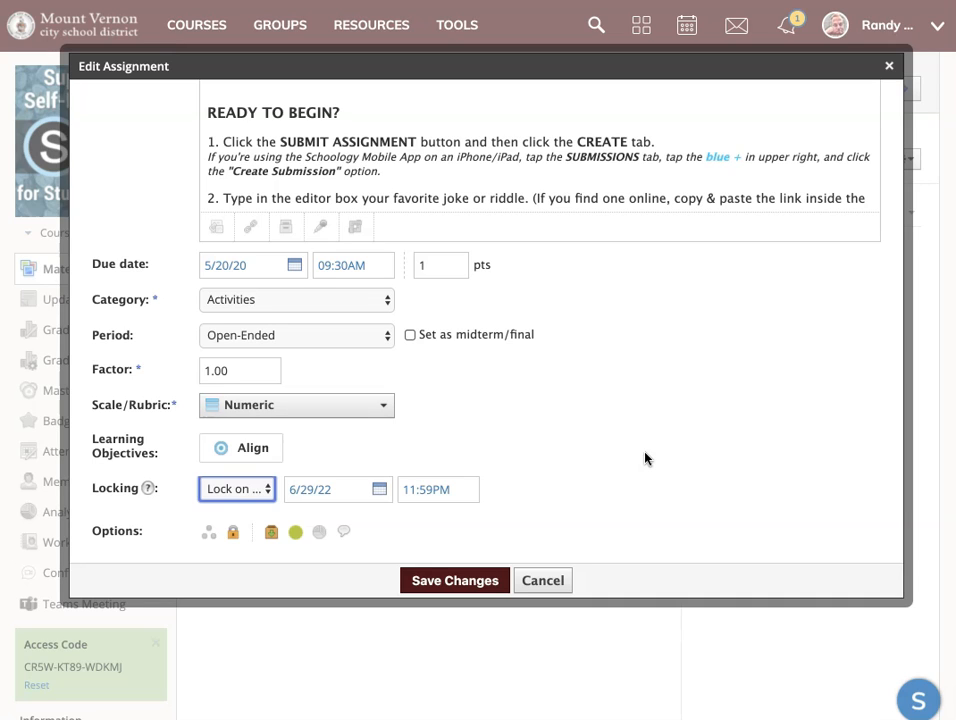
# Set the assignment's lock date to 5/29/20 at 04:00PM.
pyautogui.click(244, 489)
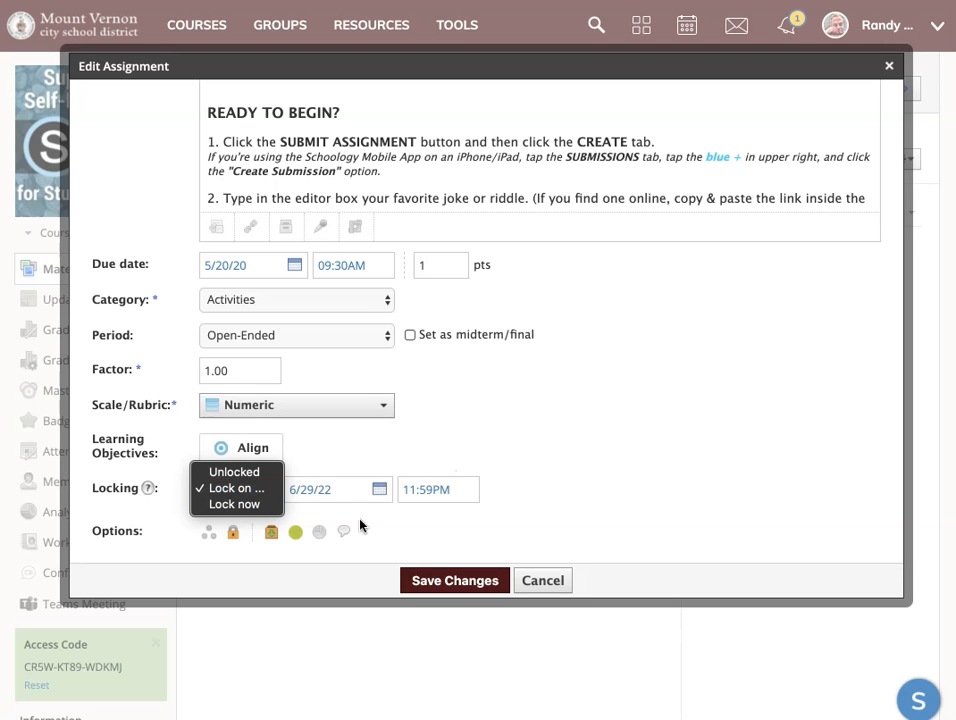
pyautogui.click(378, 490)
pyautogui.click(379, 490)
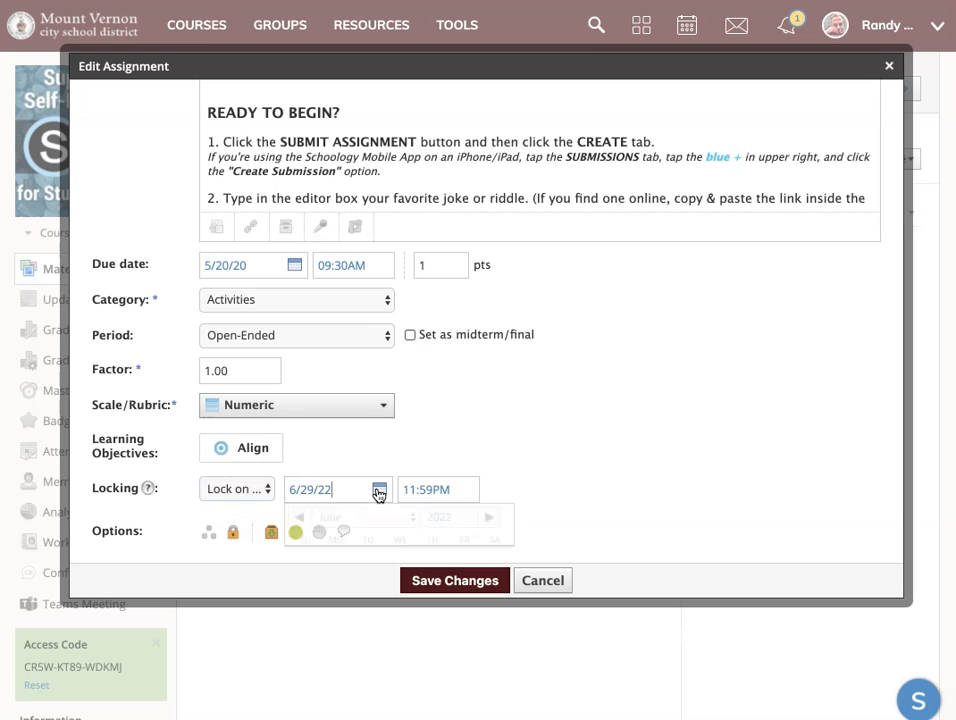
pyautogui.click(443, 526)
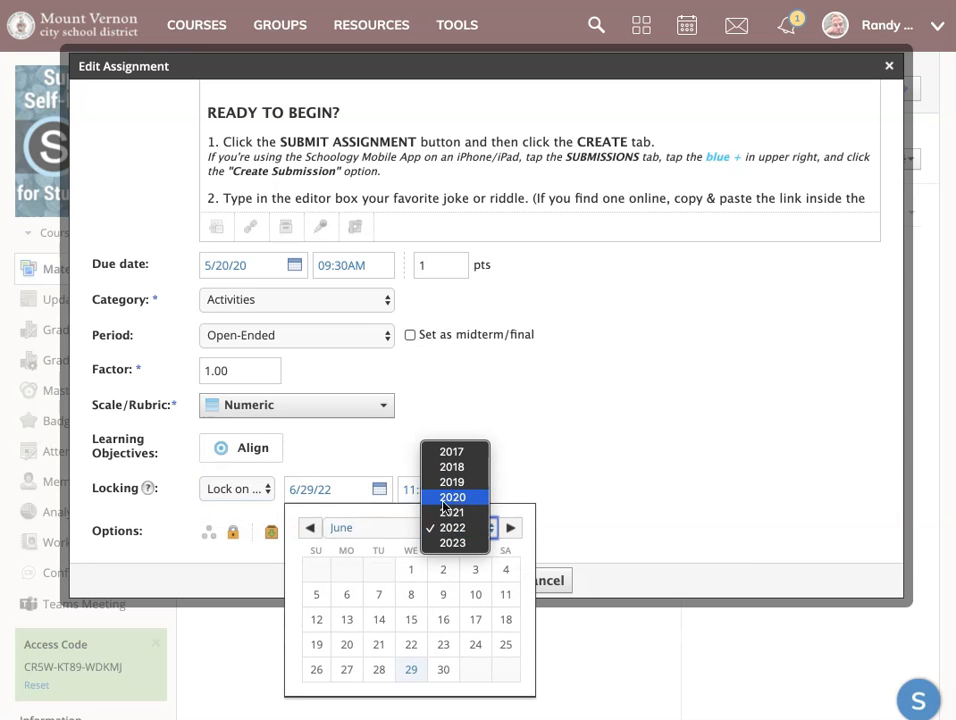
pyautogui.click(455, 494)
pyautogui.click(366, 530)
pyautogui.click(367, 513)
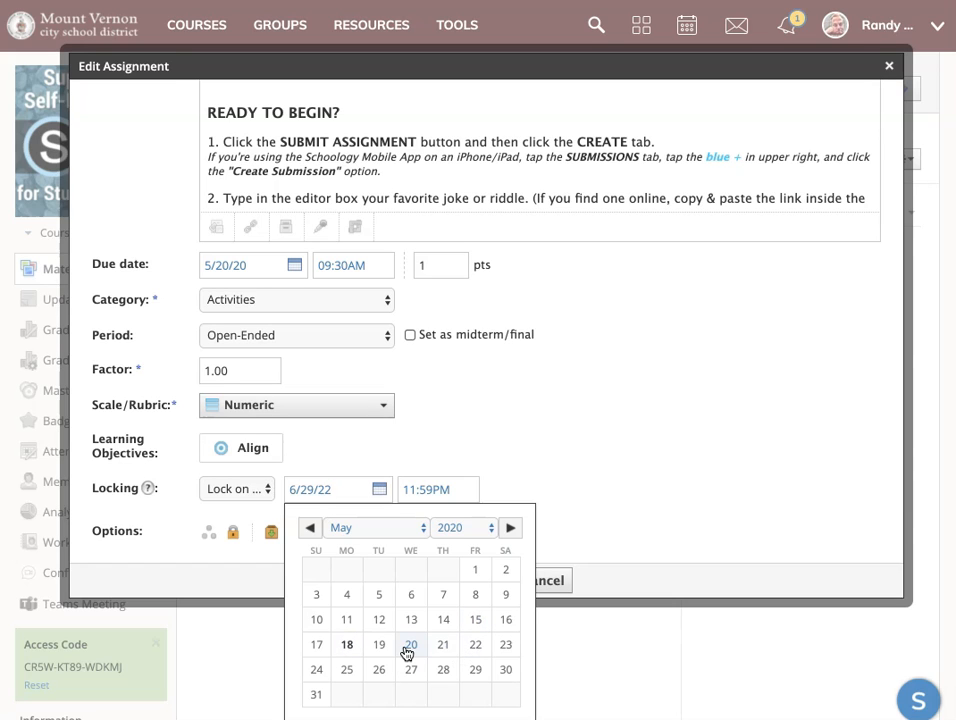
pyautogui.click(475, 669)
pyautogui.moveTo(405, 490); pyautogui.dragTo(427, 490)
pyautogui.write('04:00PM')
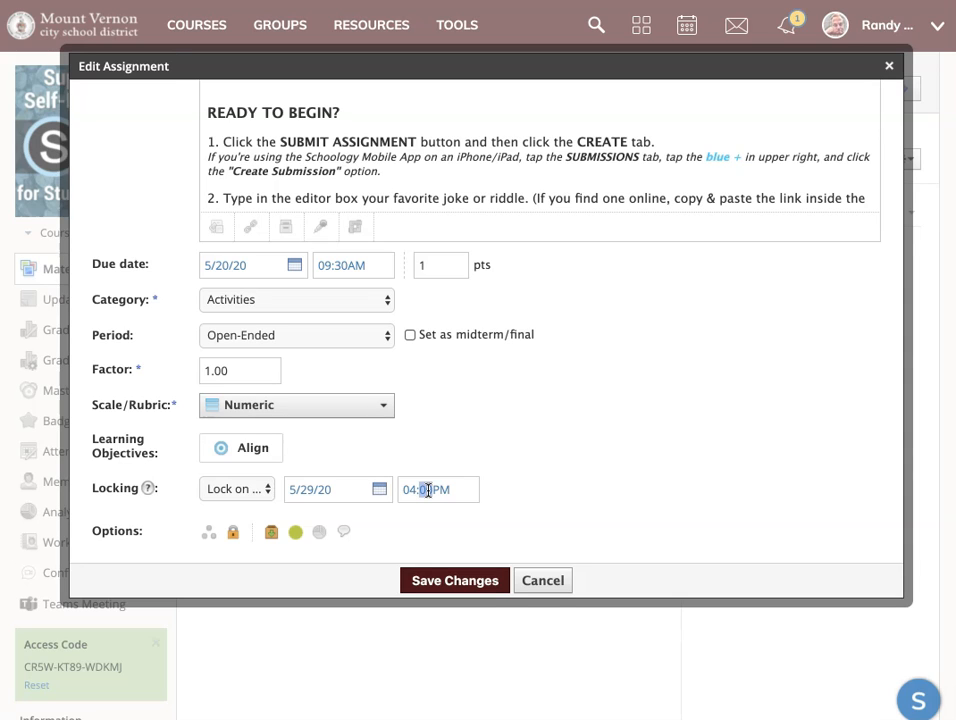
pyautogui.click(588, 449)
# Switch the assignment's Locking option to "Lock now", review its settings and discard the assignment edits.
pyautogui.click(266, 490)
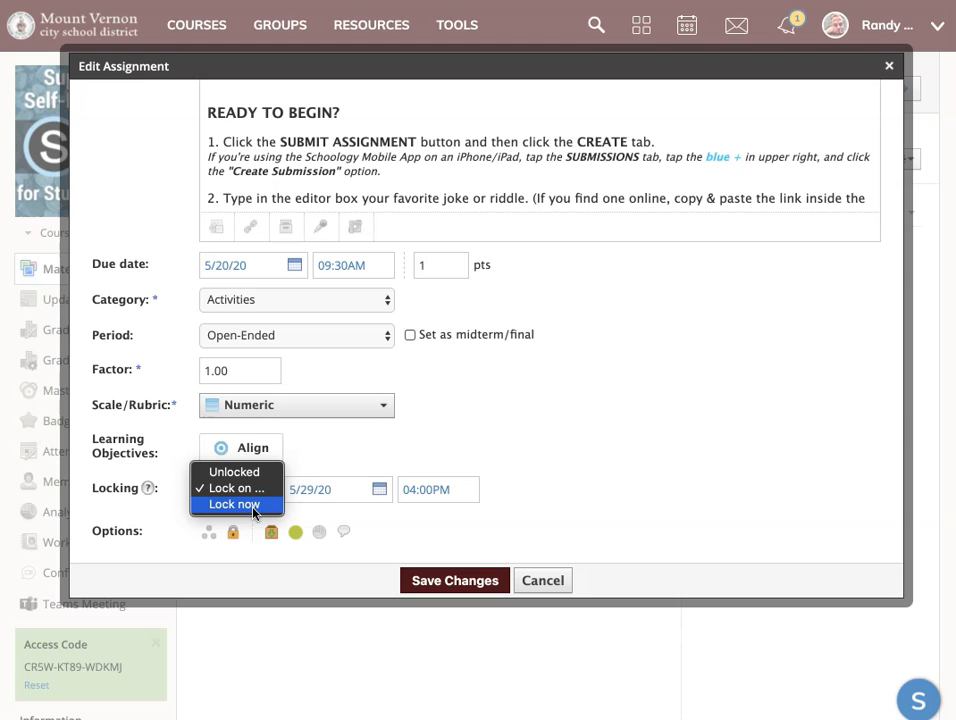
pyautogui.click(253, 508)
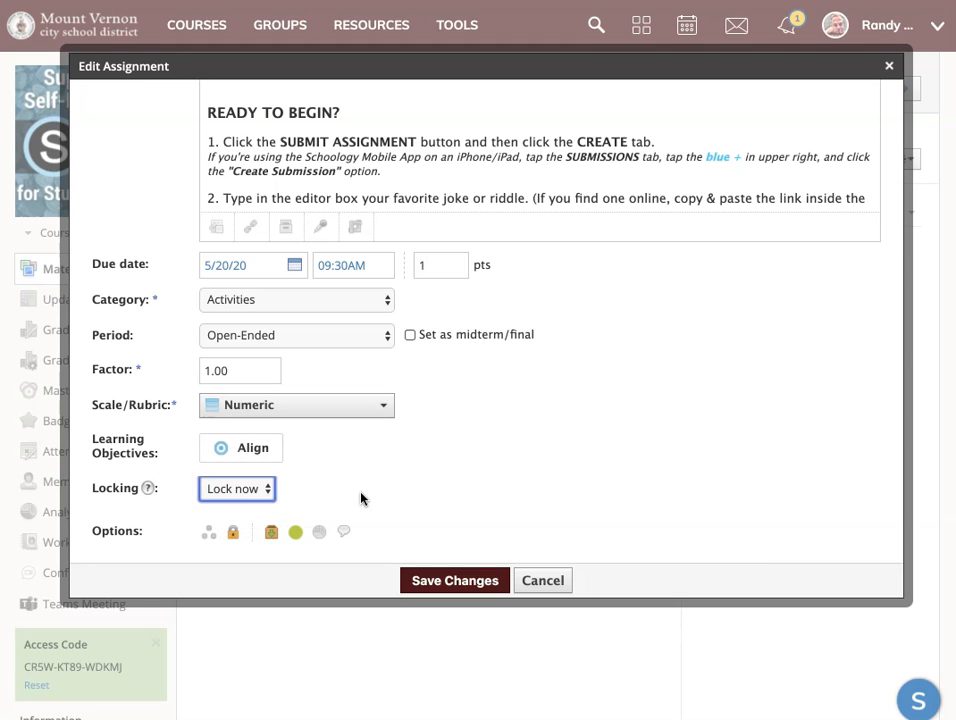
pyautogui.scroll(4, 479, 488)
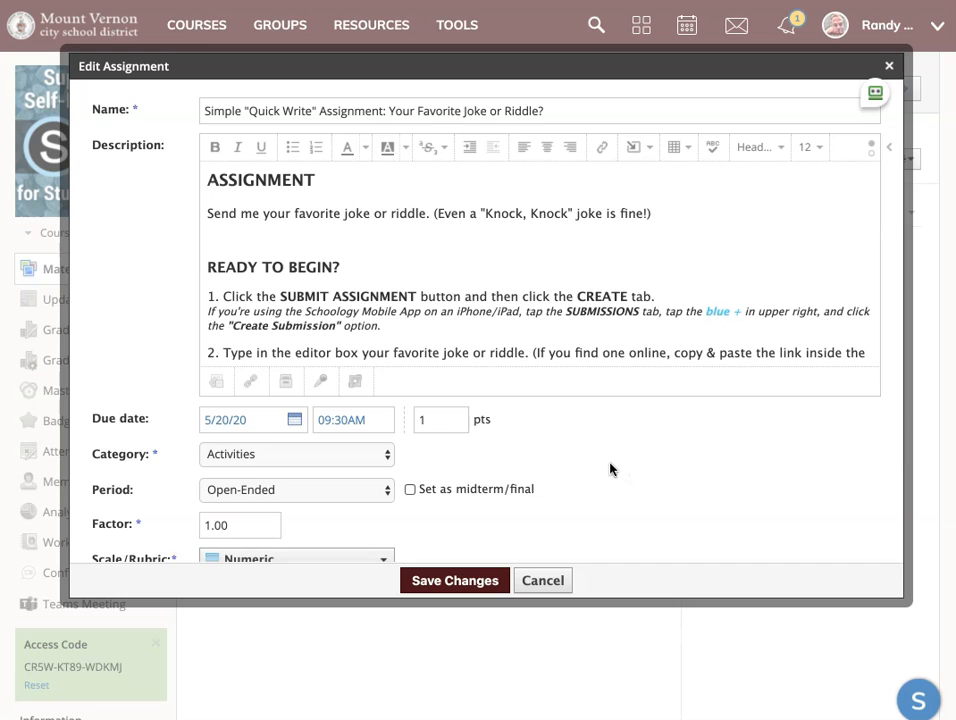
pyautogui.scroll(-4, 610, 465)
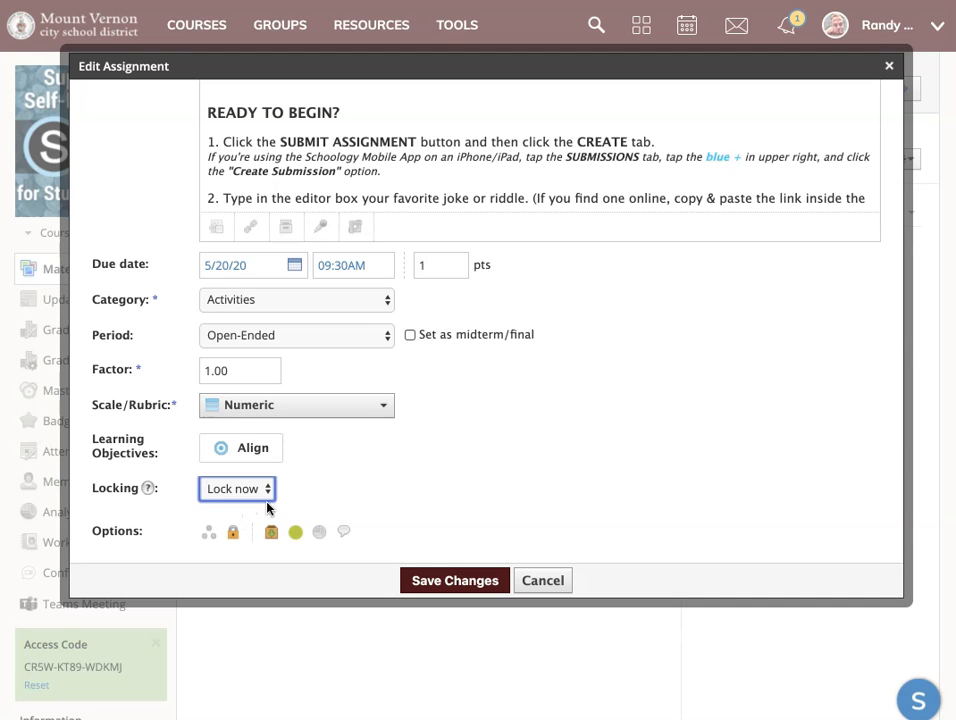
pyautogui.click(534, 584)
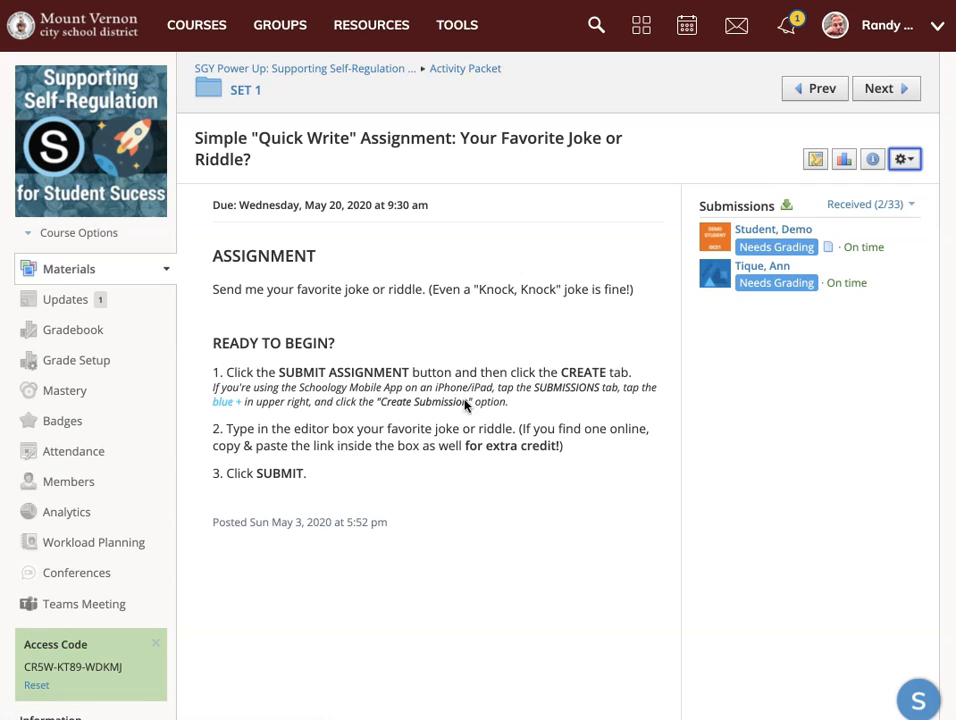
# Go back through SET 1 to Activity Packet and open the "Our Predictions" discussion from its folder for editing.
pyautogui.click(252, 93)
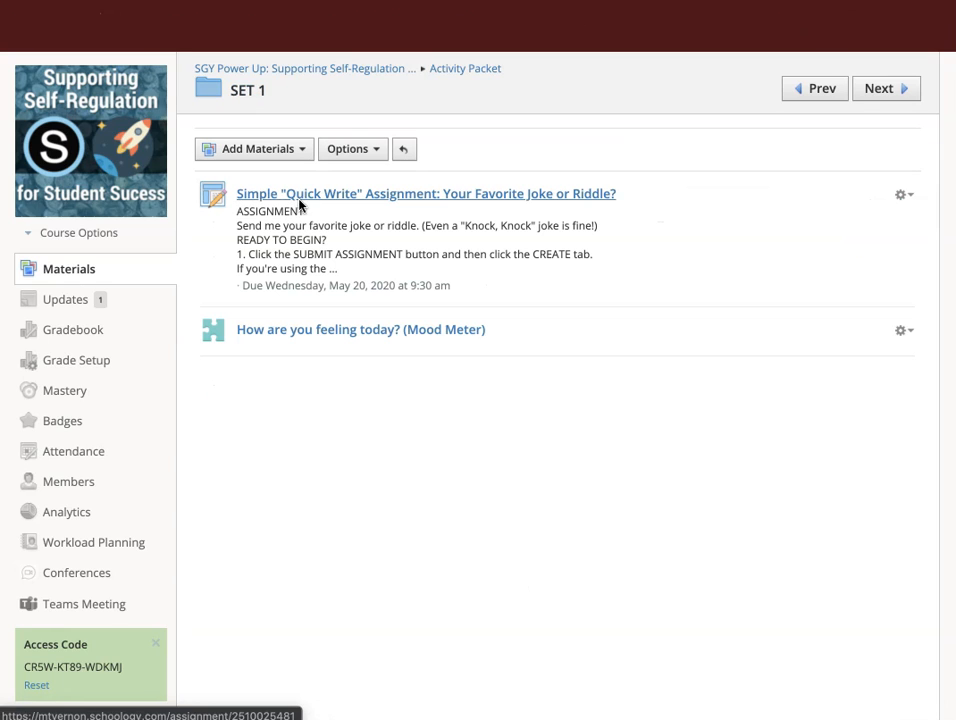
pyautogui.click(443, 68)
pyautogui.click(258, 336)
pyautogui.click(906, 378)
pyautogui.click(843, 403)
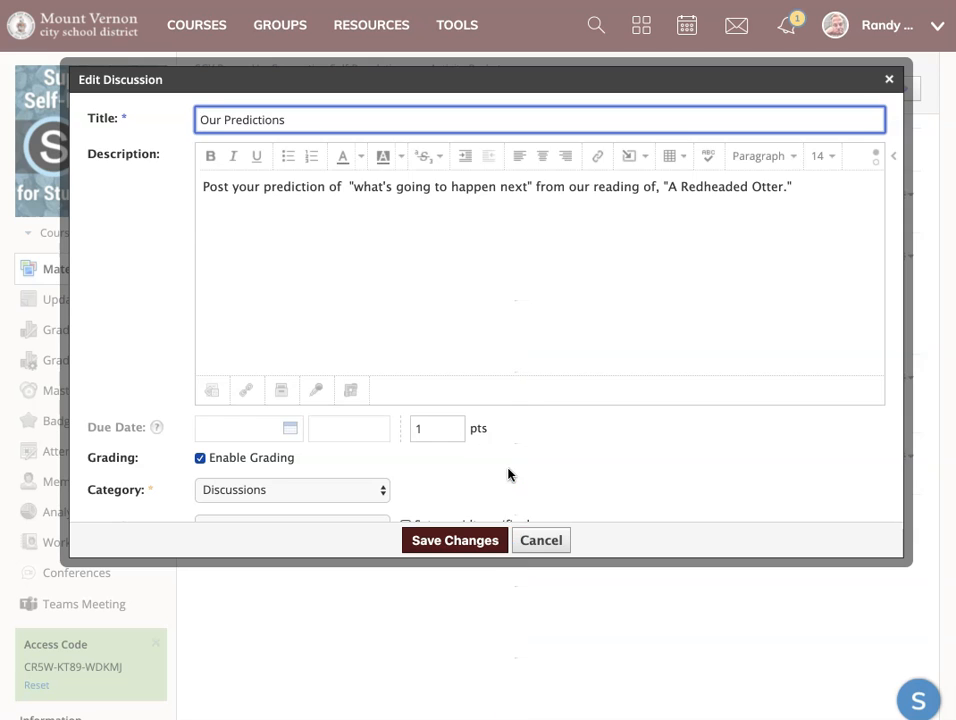
# Reveal the discussion's Locking setting, examine its available options and close the editor without saving.
pyautogui.scroll(-3, 508, 474)
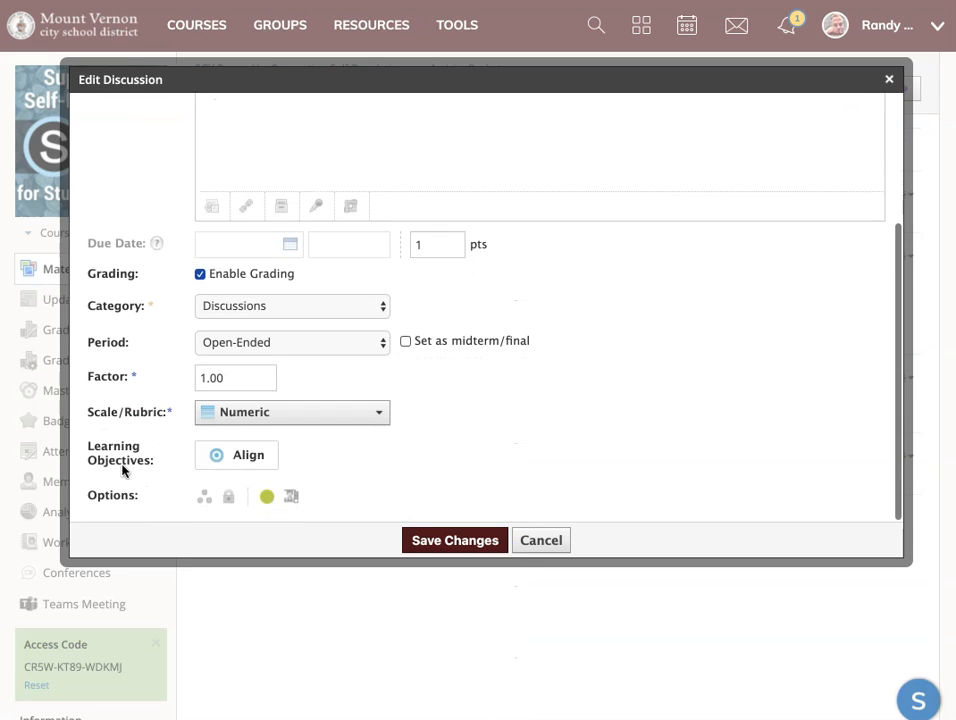
pyautogui.click(228, 497)
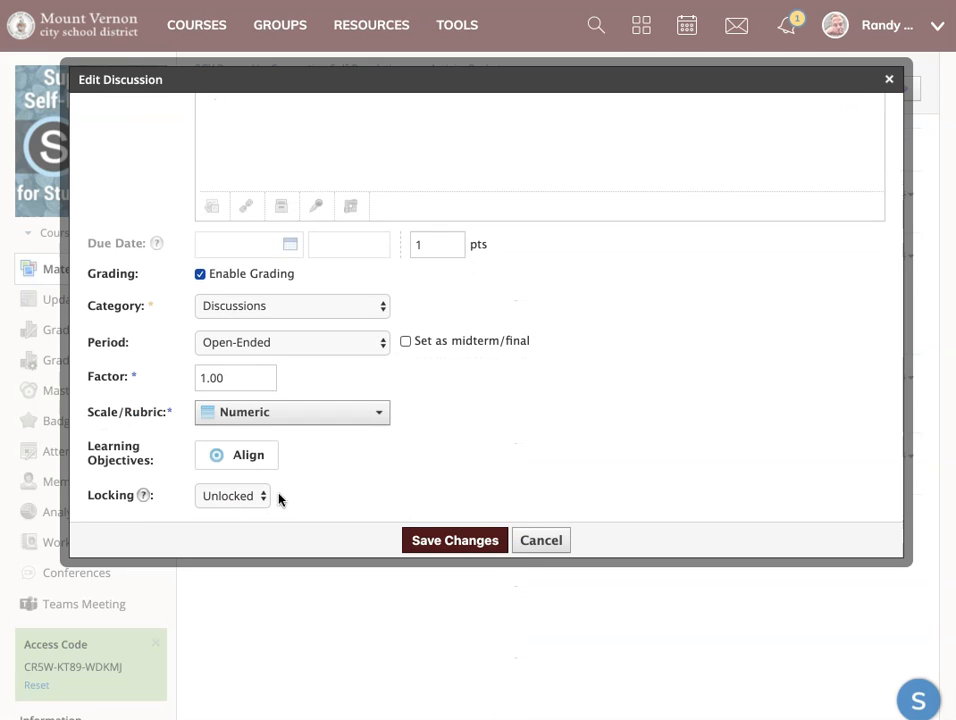
pyautogui.scroll(-1, 279, 496)
pyautogui.click(259, 455)
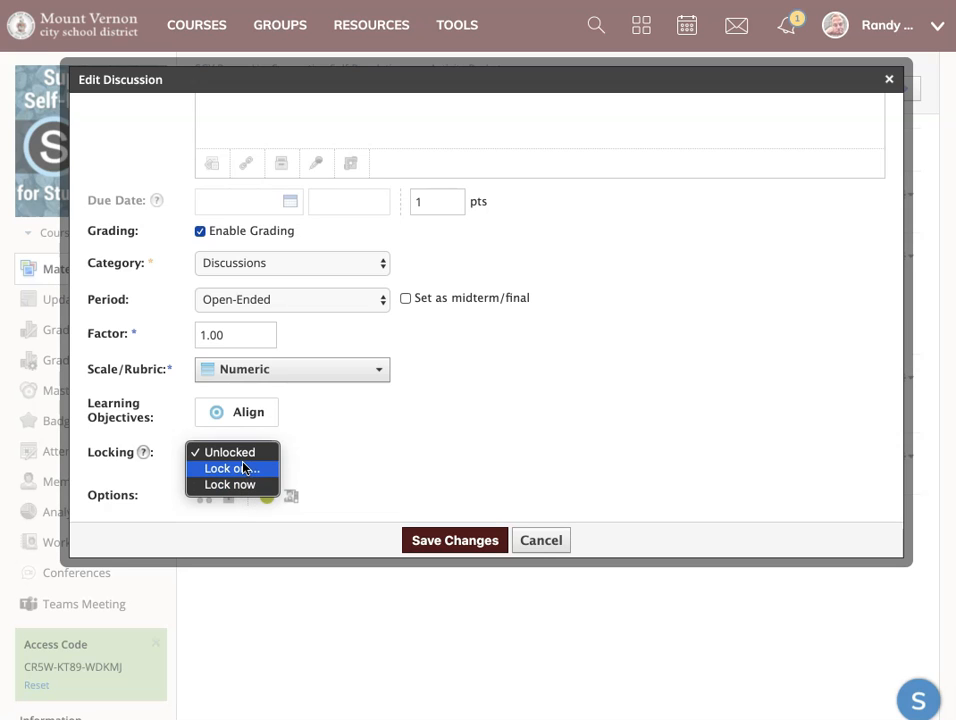
pyautogui.click(340, 464)
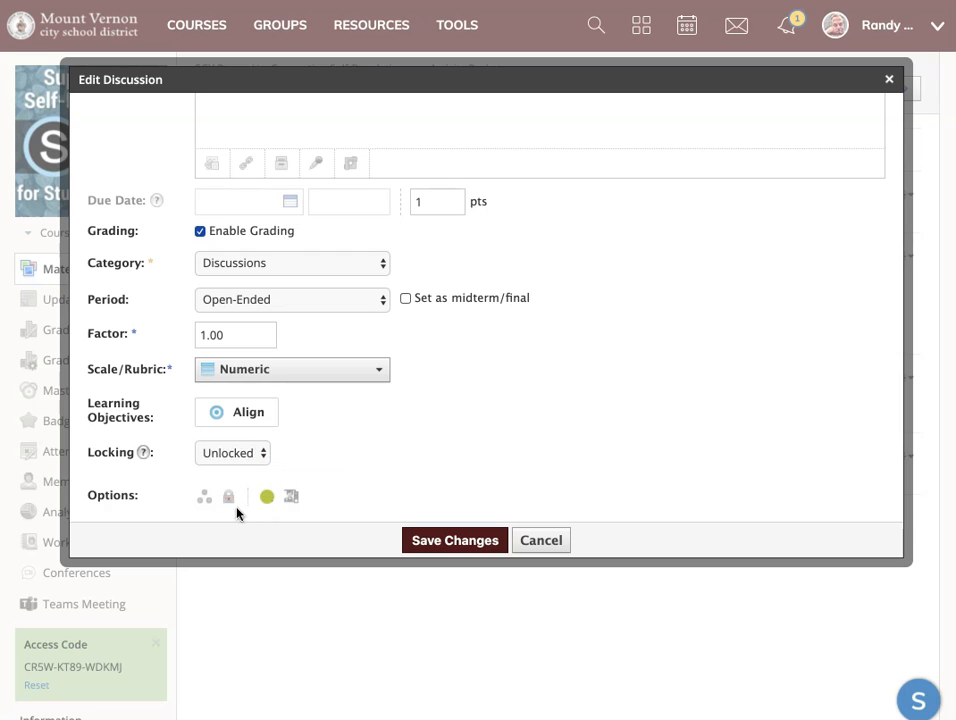
pyautogui.click(246, 452)
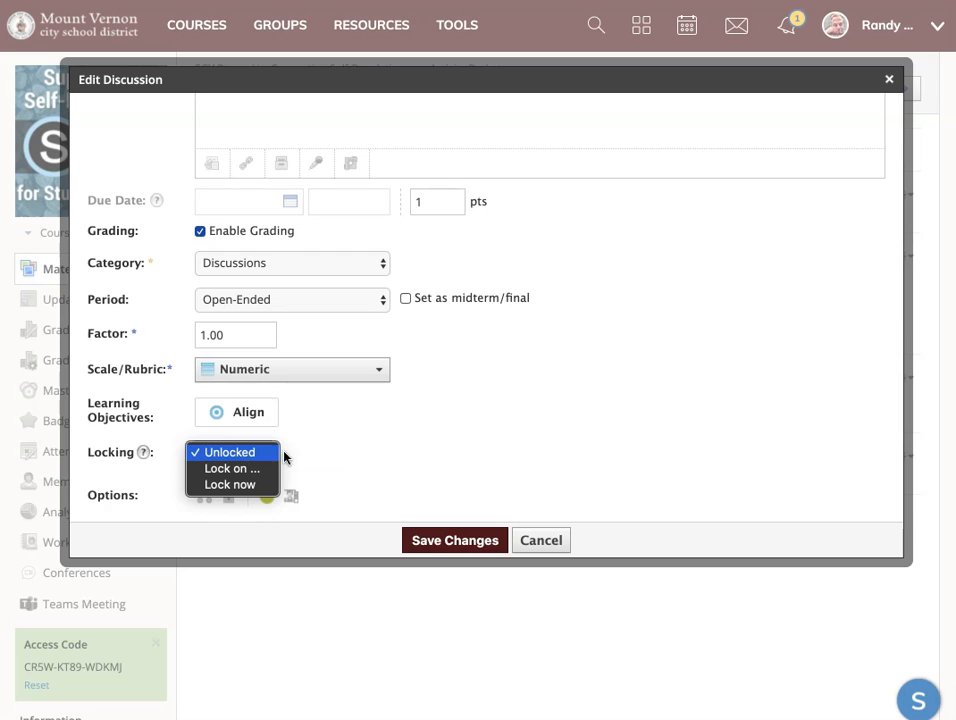
pyautogui.click(335, 456)
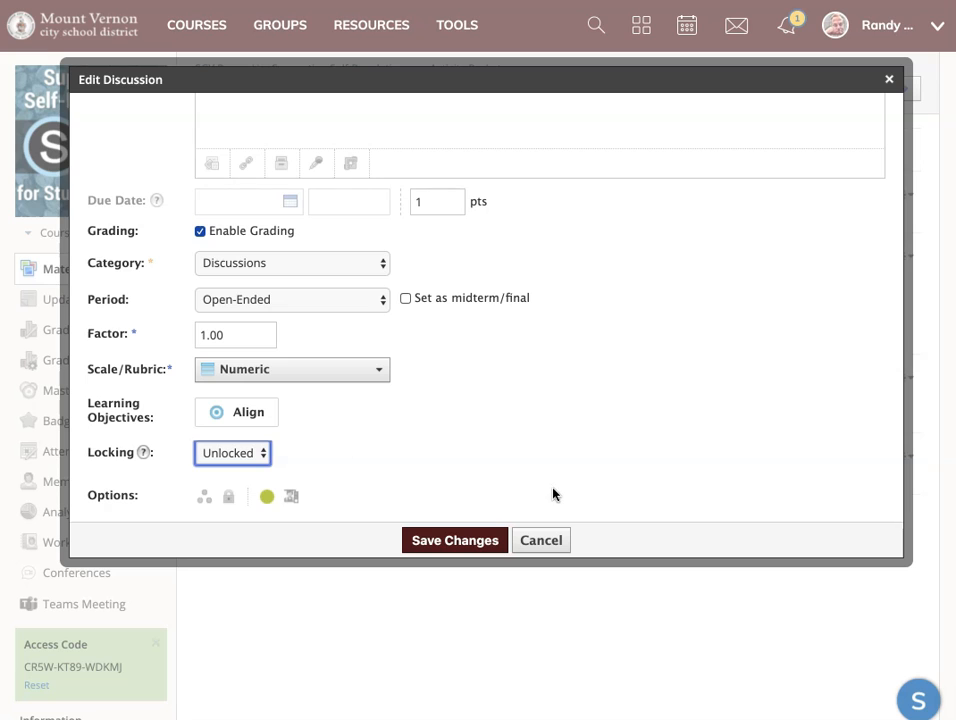
pyautogui.click(541, 543)
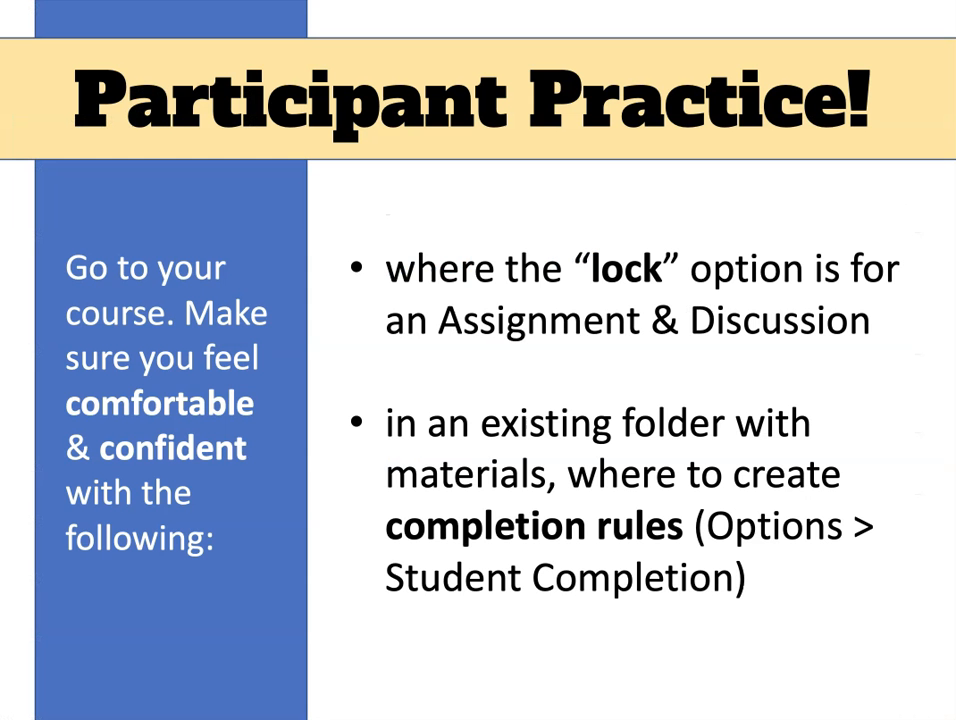